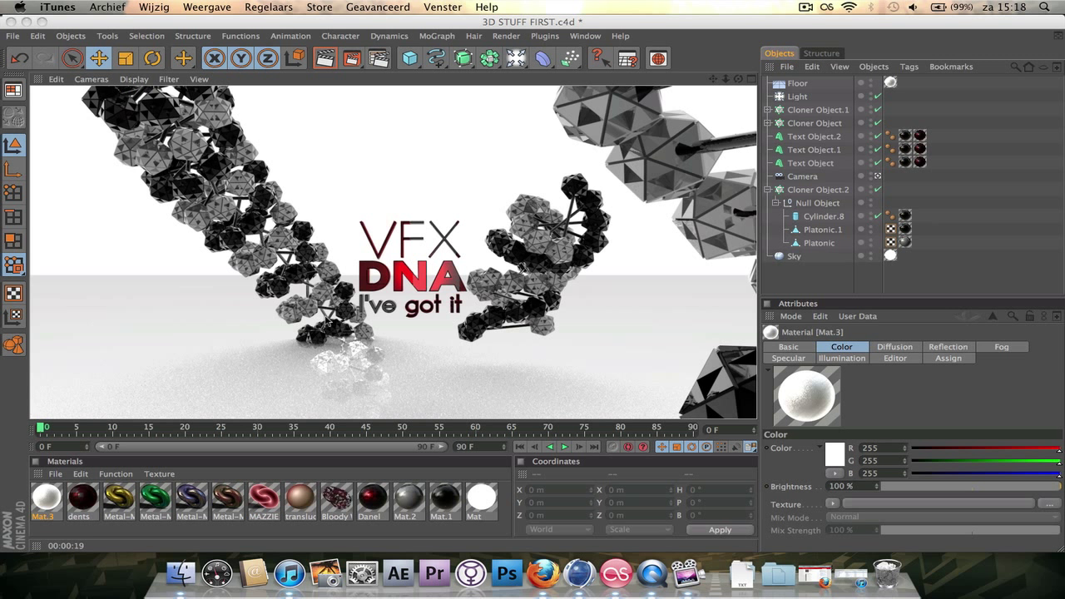
Step: Enable Depth of Field in the render settings of the VFX DNA scene and render the perspective view
left_click(504, 36)
left_click(518, 156)
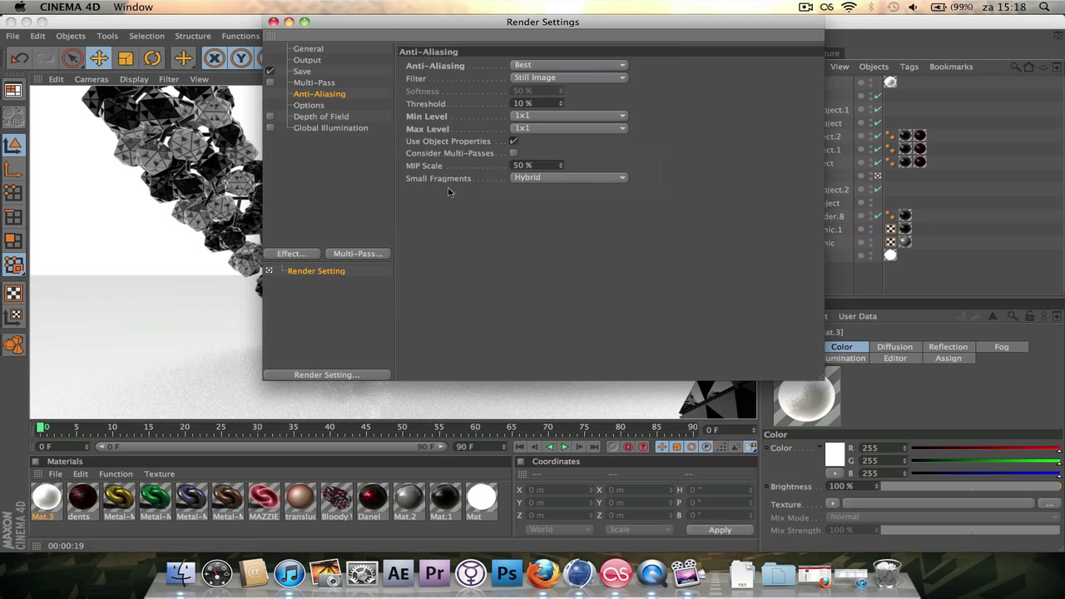
left_click(269, 117)
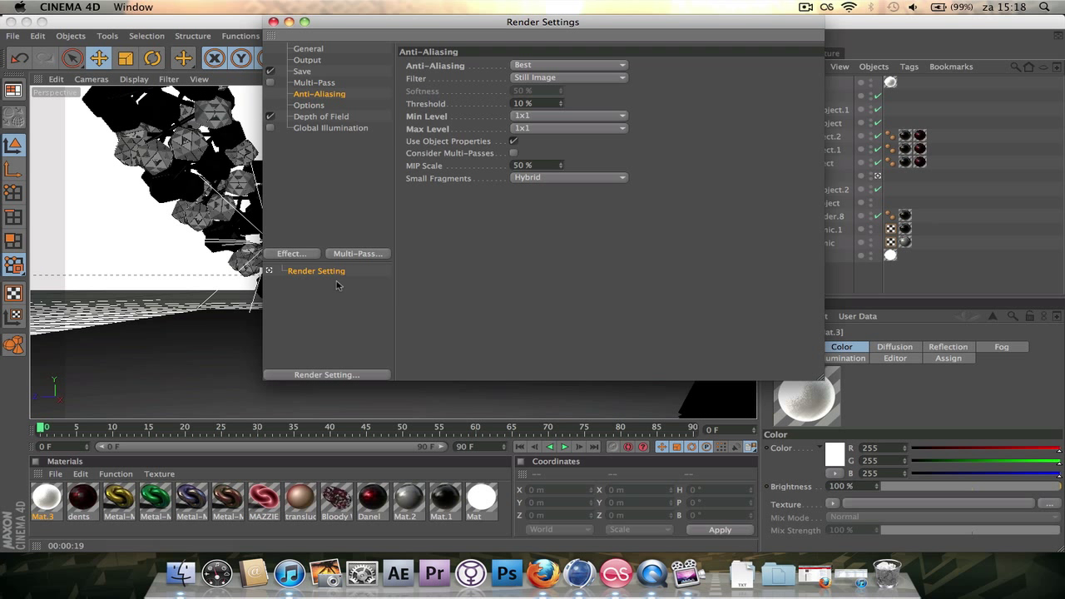
left_click(273, 22)
left_click(324, 57)
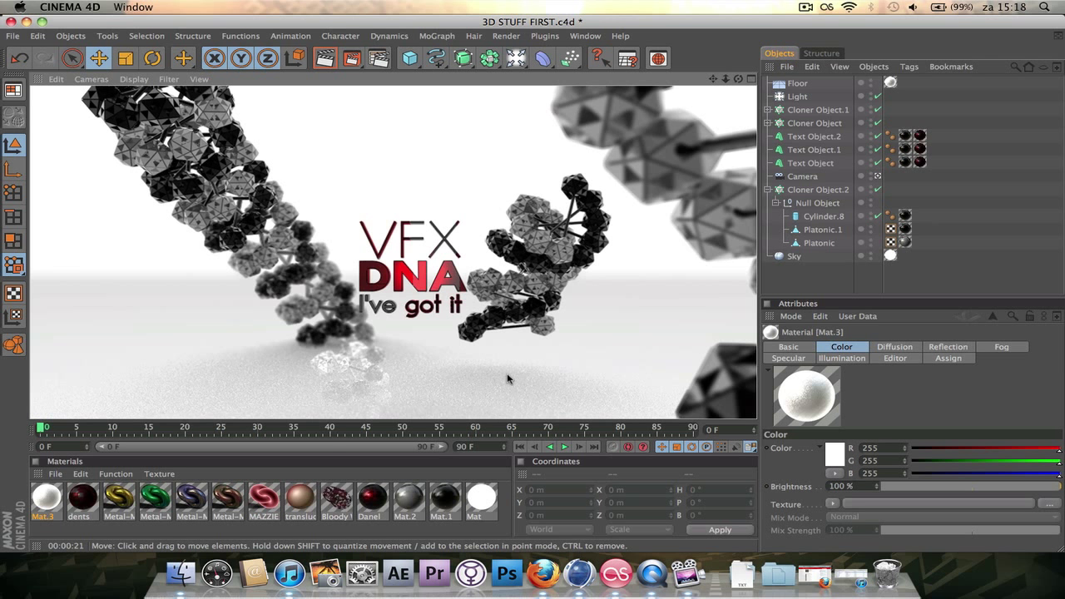
Step: View the finished image 3D GRAPHIC FINAL STUFF.tif from the 3D STUFF folder inside WEBSITE STUFF on the desktop
key("F11")
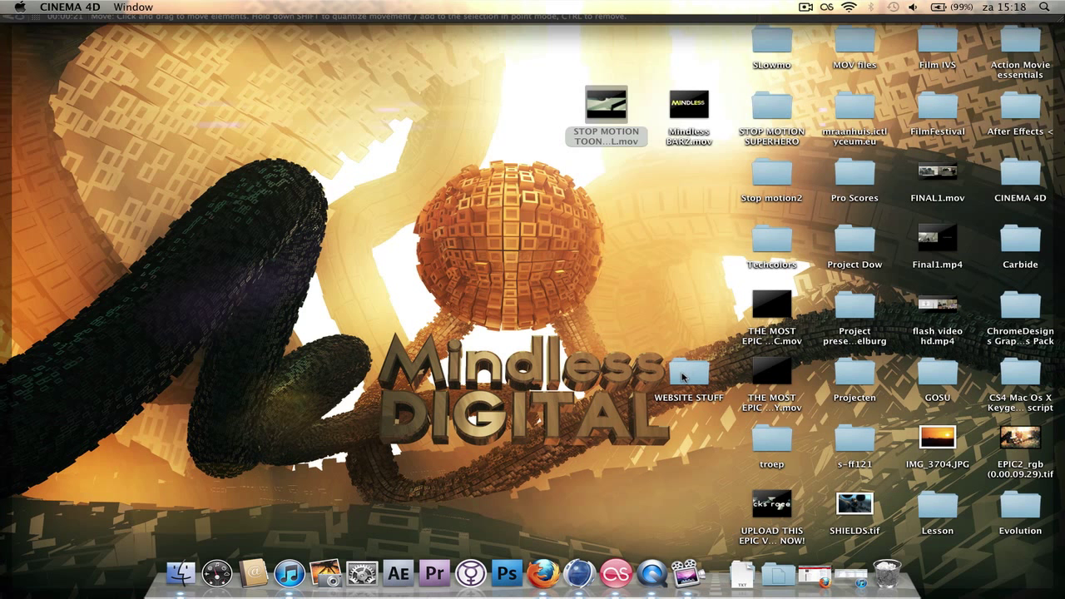
double_click(687, 379)
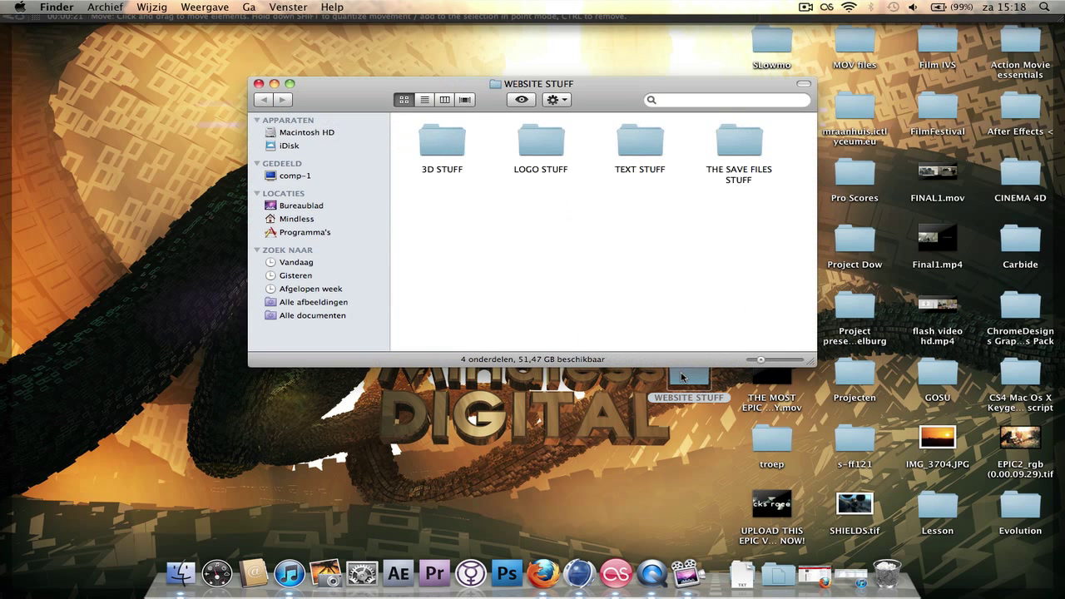
double_click(437, 143)
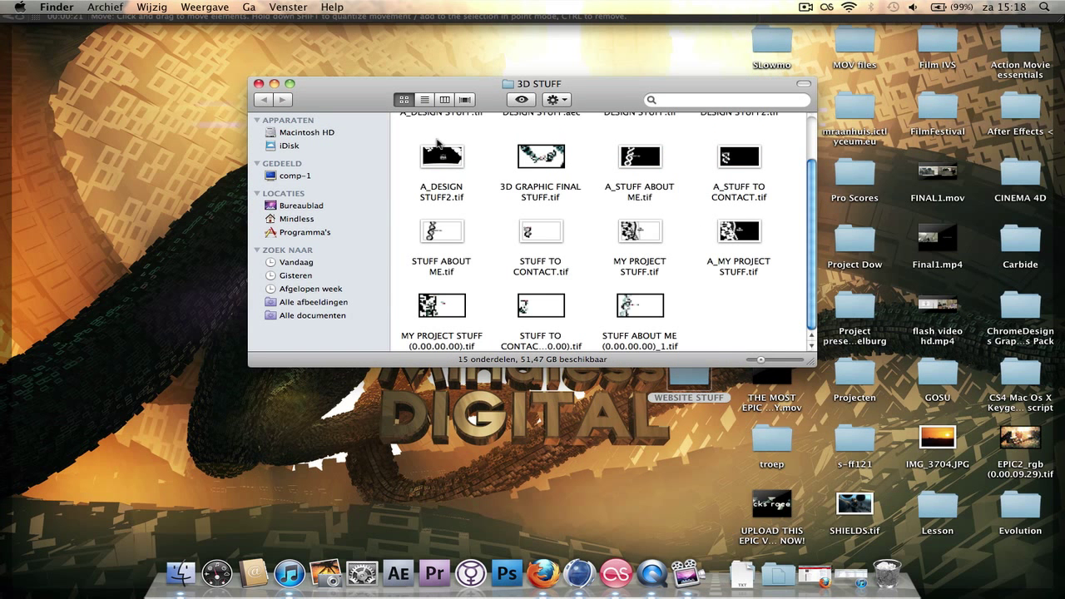
double_click(564, 169)
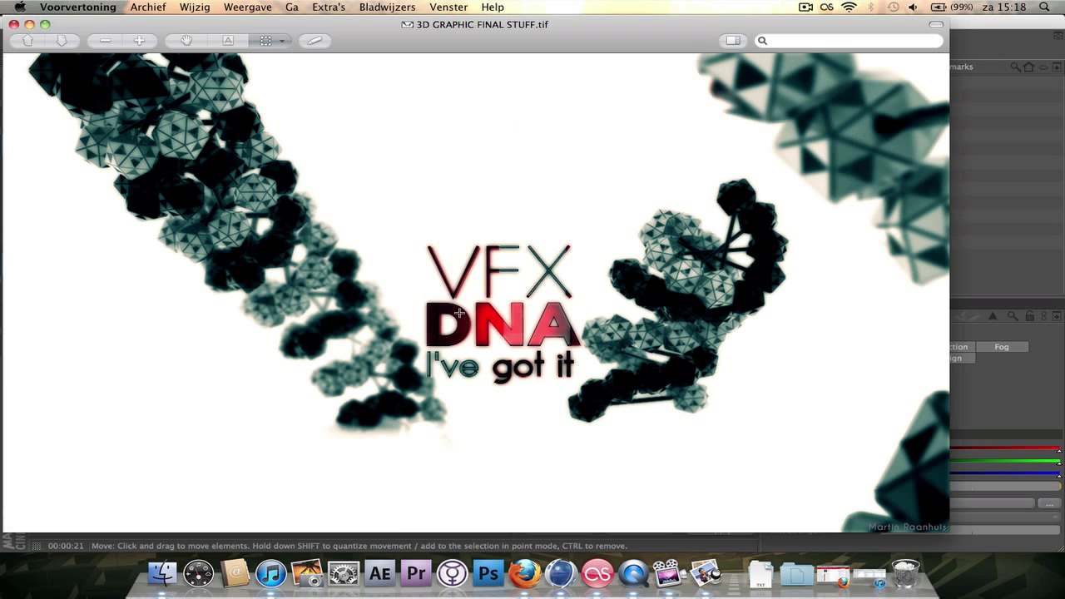
left_click(14, 25)
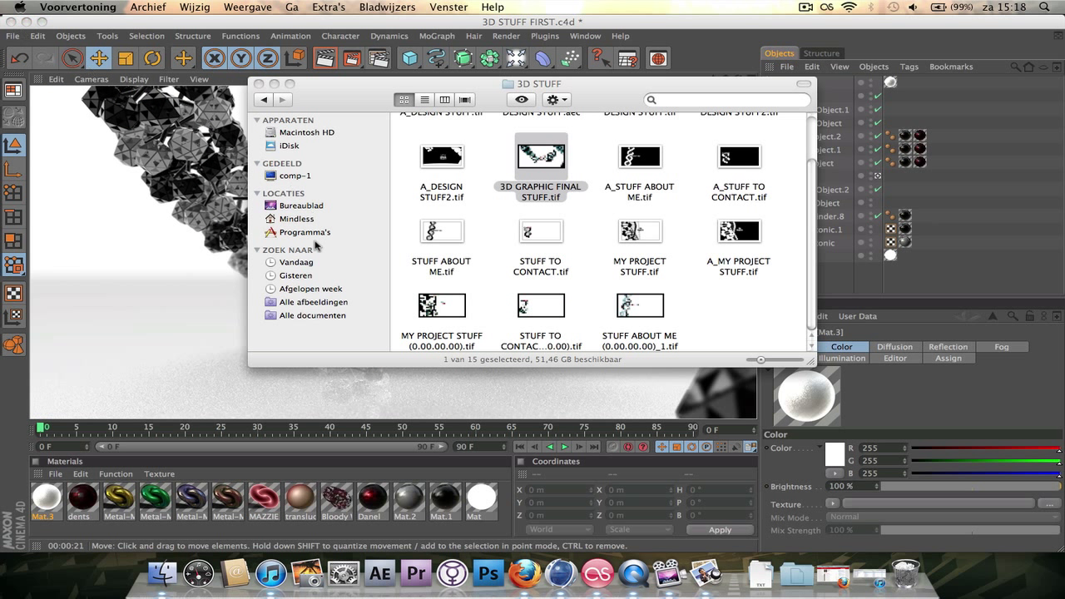
Step: View the MY PROJECT STUFF, STUFF TO CONTACT and STUFF ABOUT ME images one after another, and return to the Cinema 4D scene
double_click(463, 315)
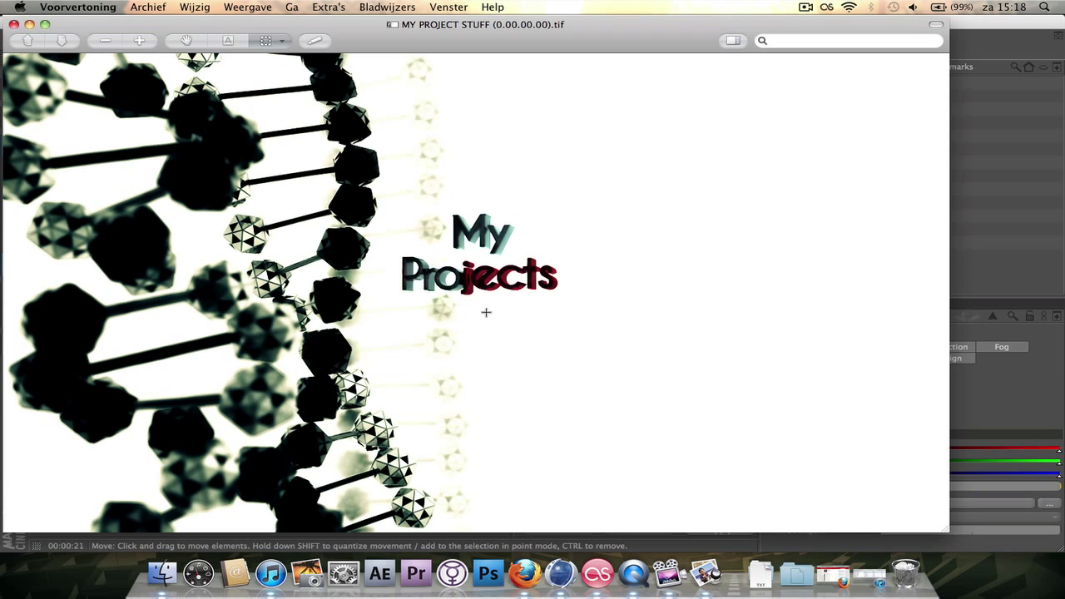
left_click(13, 25)
double_click(529, 317)
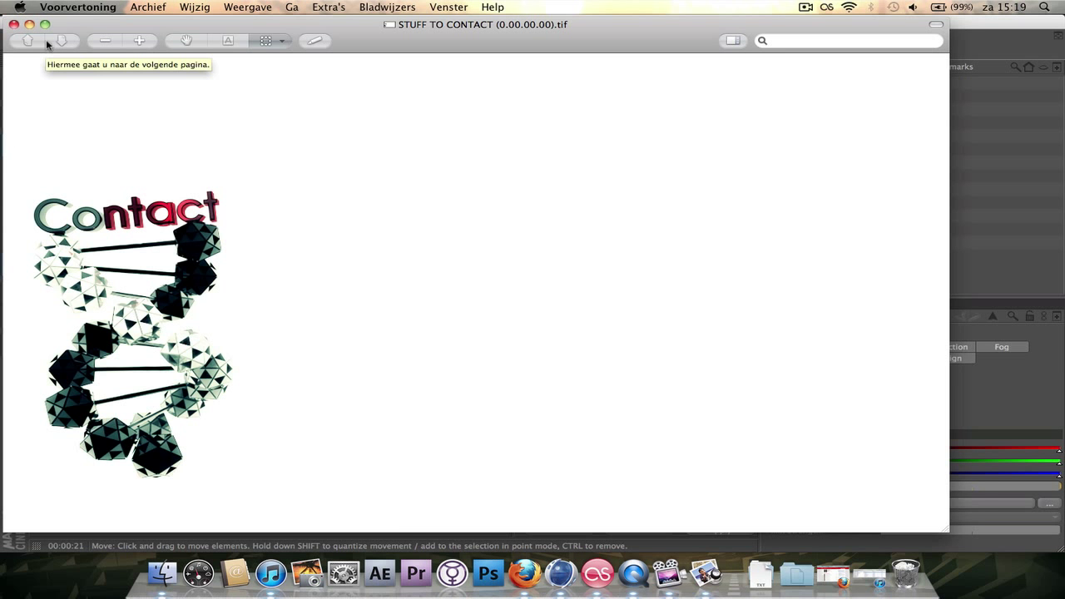
left_click(14, 25)
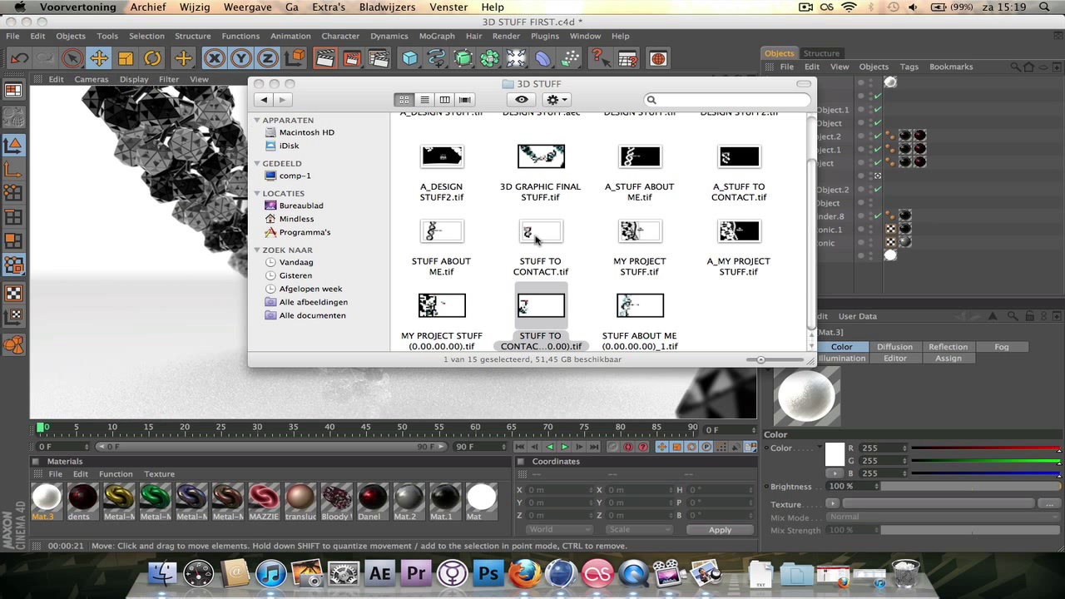
double_click(640, 306)
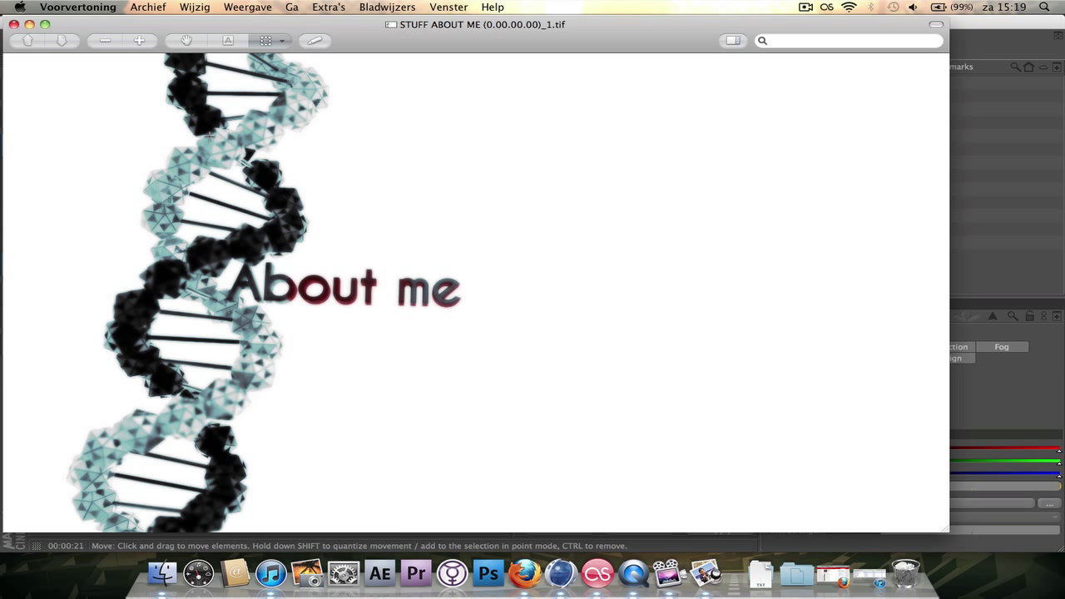
left_click(14, 24)
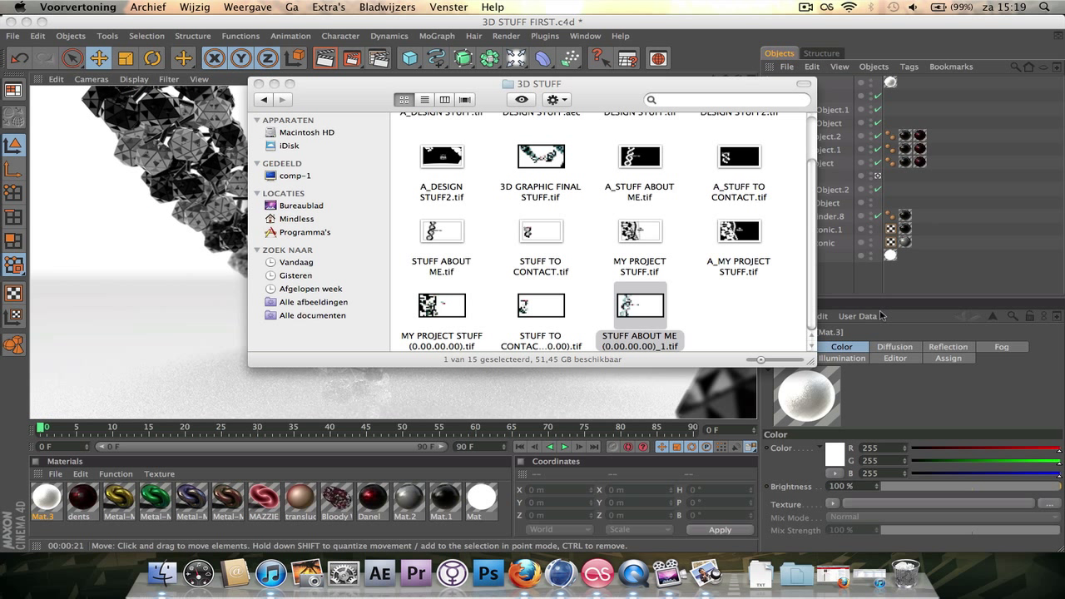
left_click(859, 297)
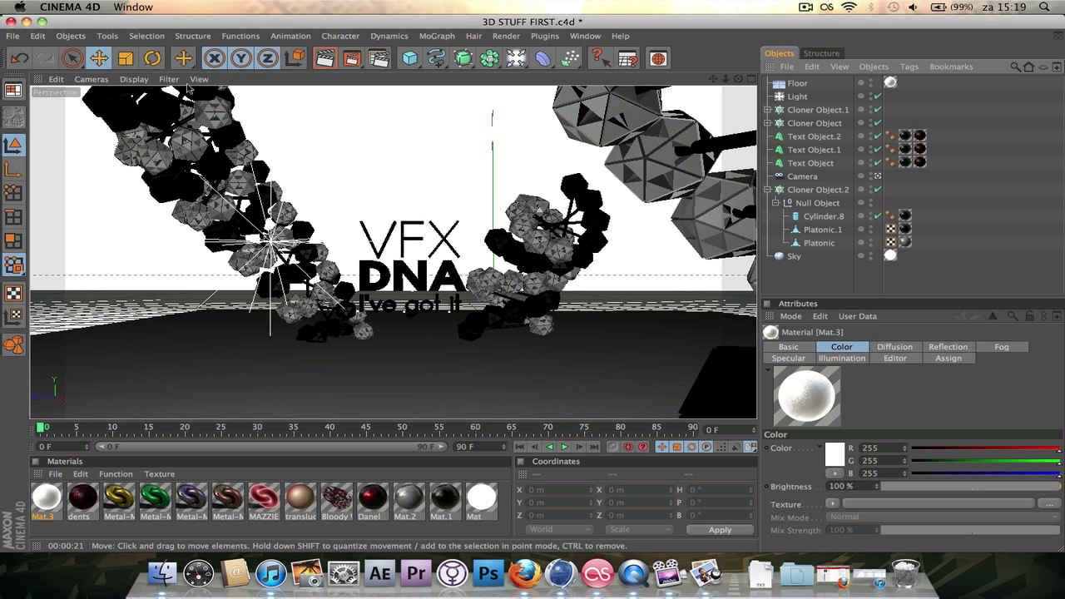
Step: Create a new project and set its render output size to 1280 x 720 pixels
left_click(13, 36)
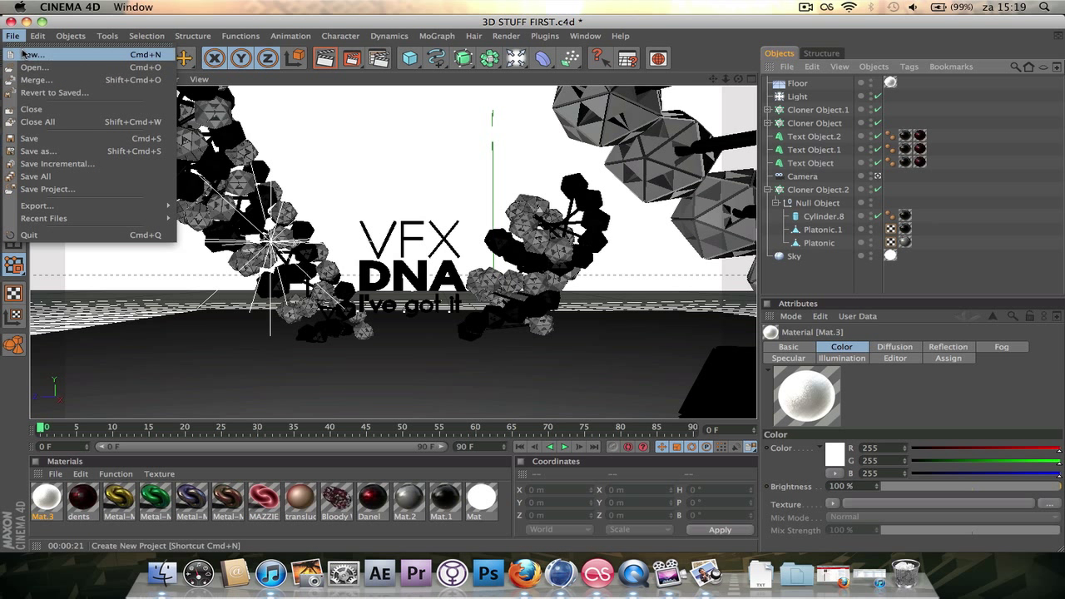
left_click(23, 49)
left_click(517, 38)
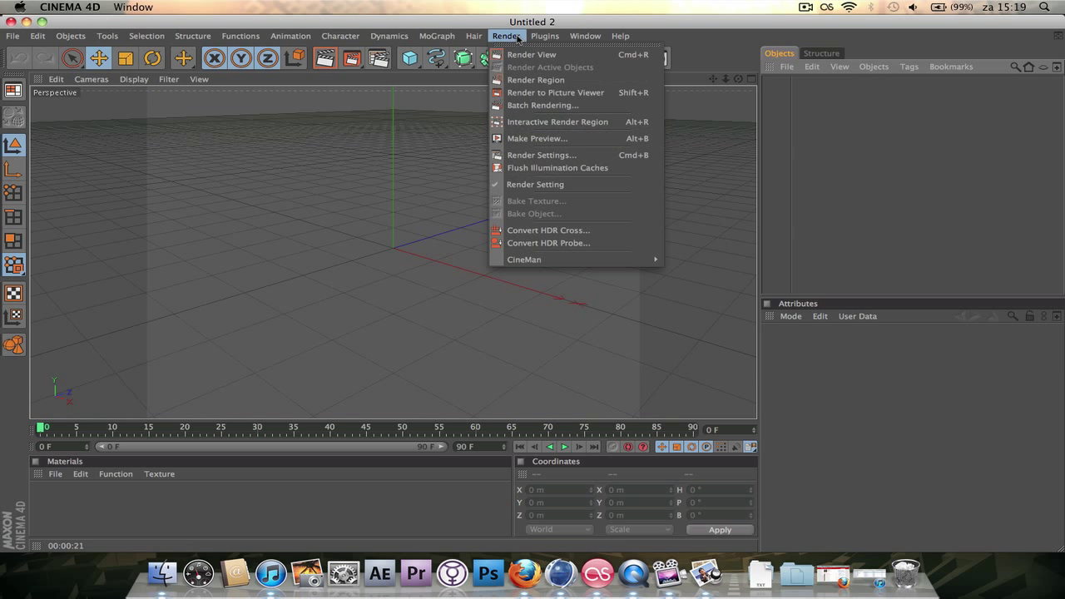
left_click(537, 156)
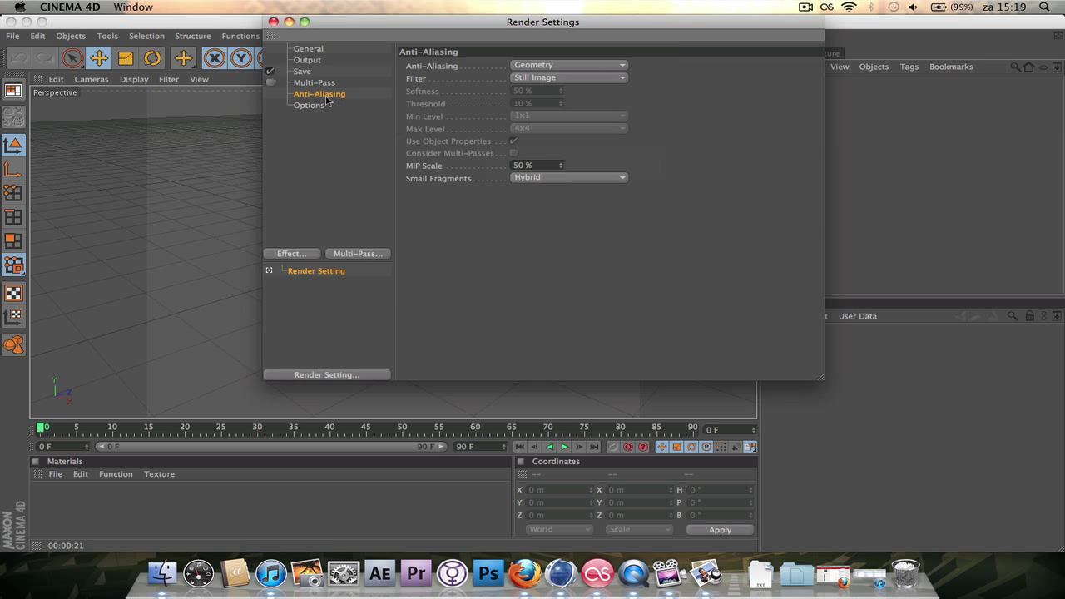
left_click(306, 61)
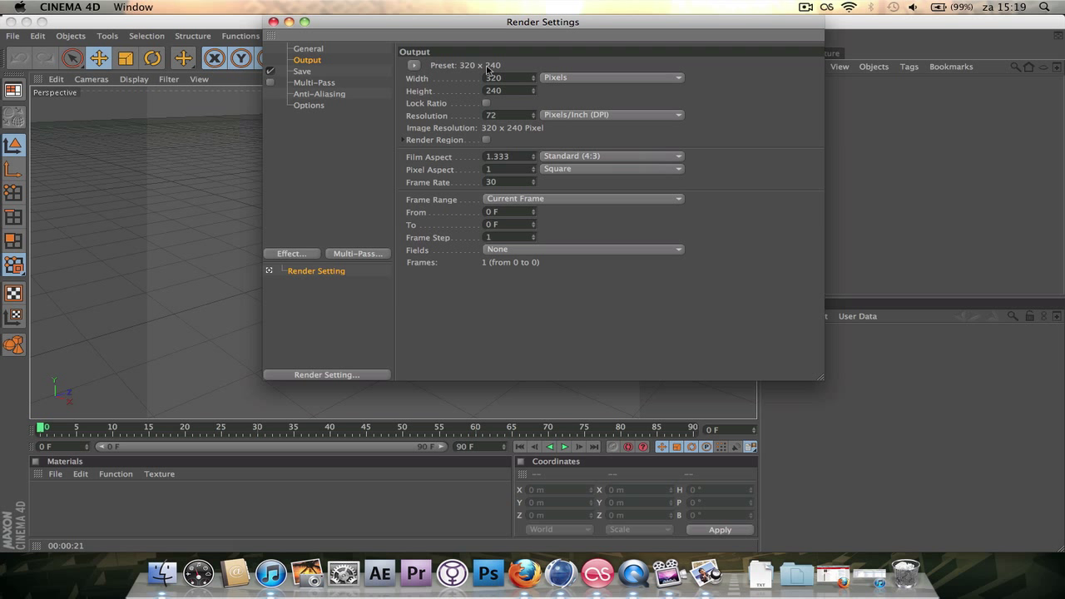
left_click_drag(509, 77, 476, 77)
type("1280")
key("Tab")
type("72")
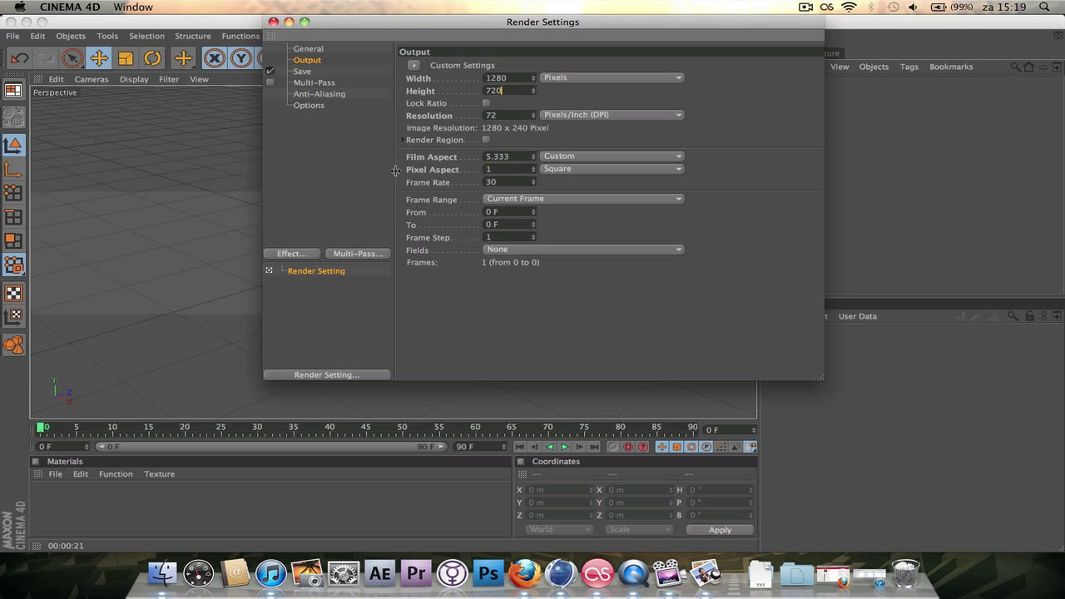
Step: Set the render output frame rate to 5 and close the render settings
double_click(507, 182)
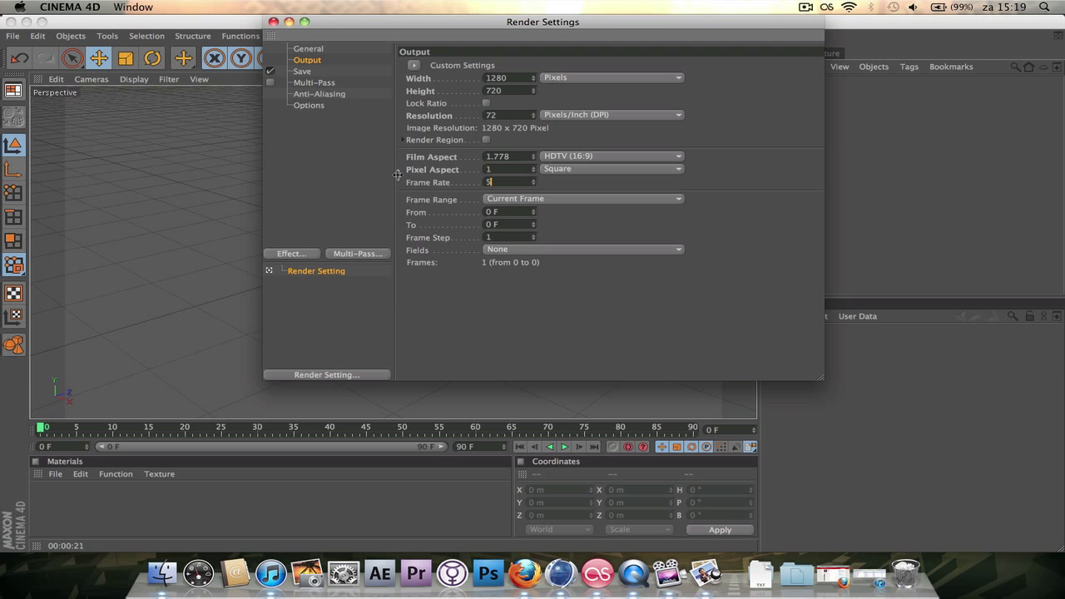
key("Return")
left_click(273, 22)
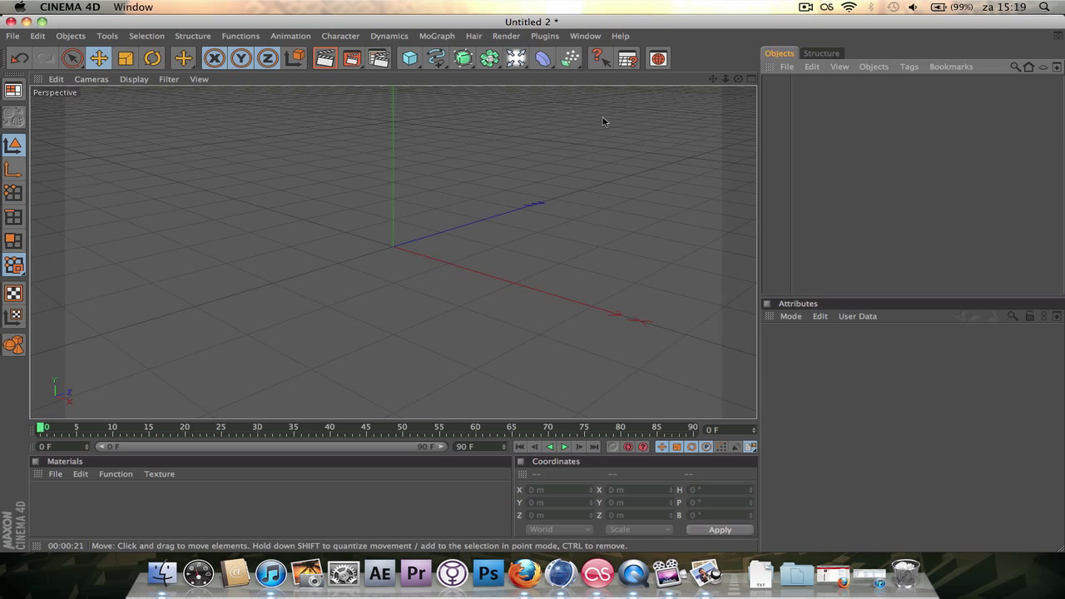
Step: Add a Sky object to the empty scene and render the perspective view as a preview
left_click_drag(739, 79, 745, 114)
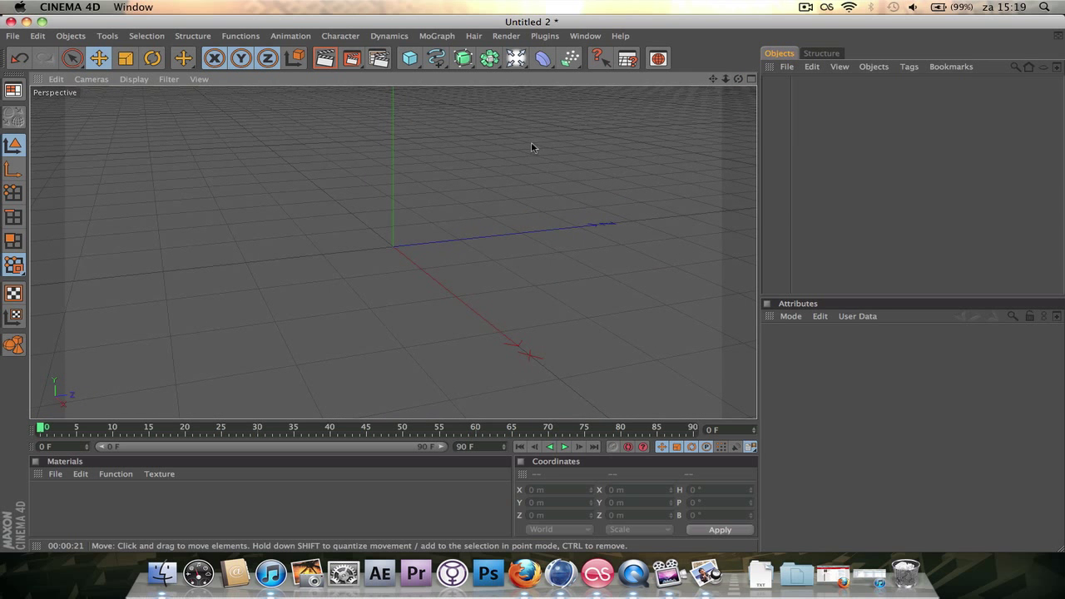
mouse_move(738, 79)
left_mouse_down()
mouse_move(782, 50)
mouse_move(812, 87)
mouse_move(753, 67)
mouse_move(737, 96)
left_mouse_up()
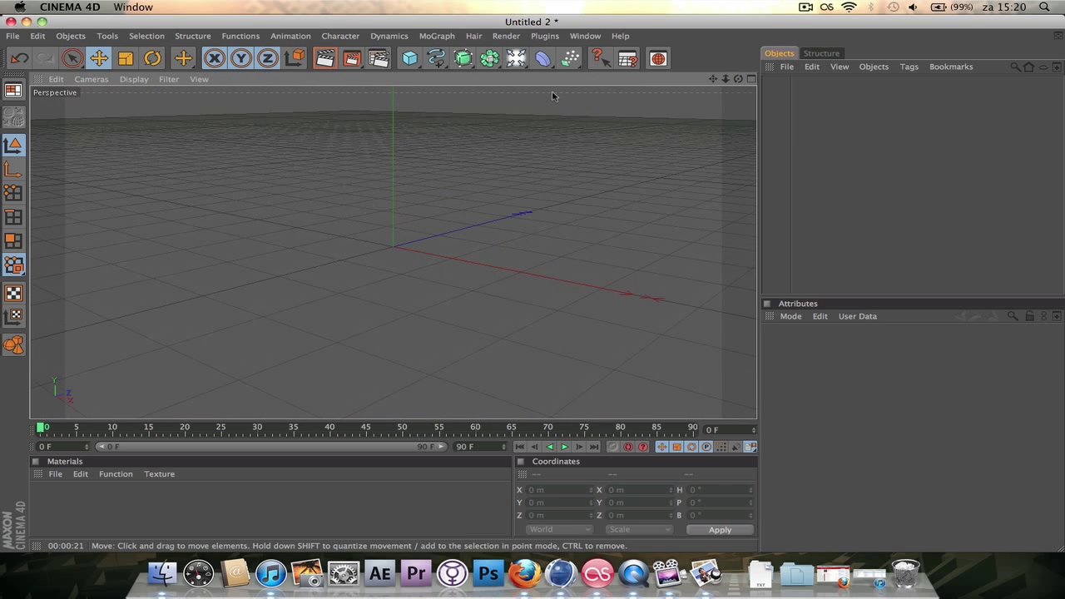
left_click(522, 61)
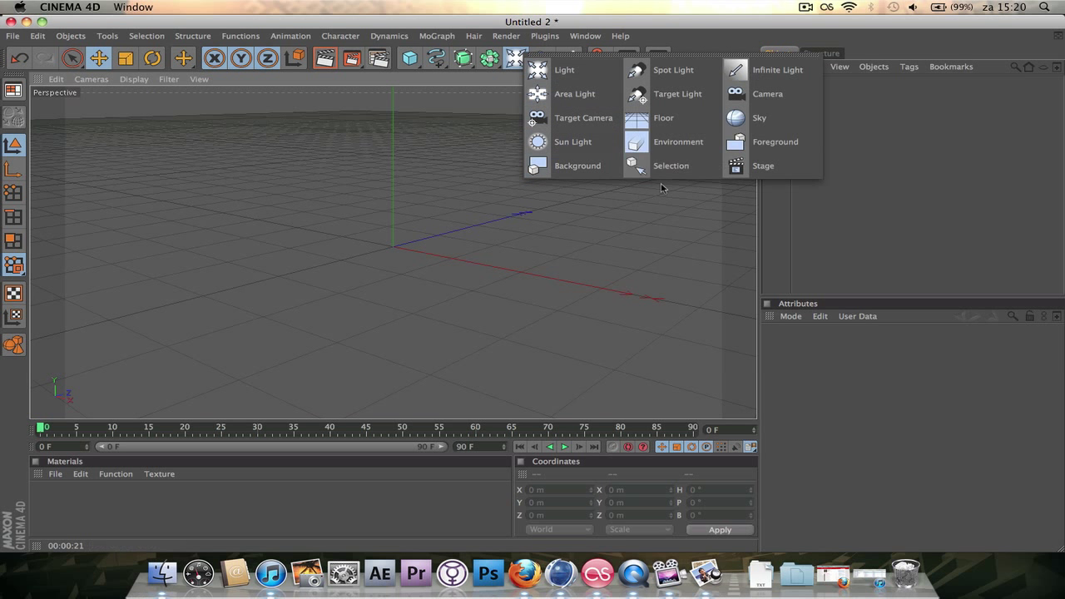
left_click(739, 125)
left_click(314, 66)
left_click(488, 230)
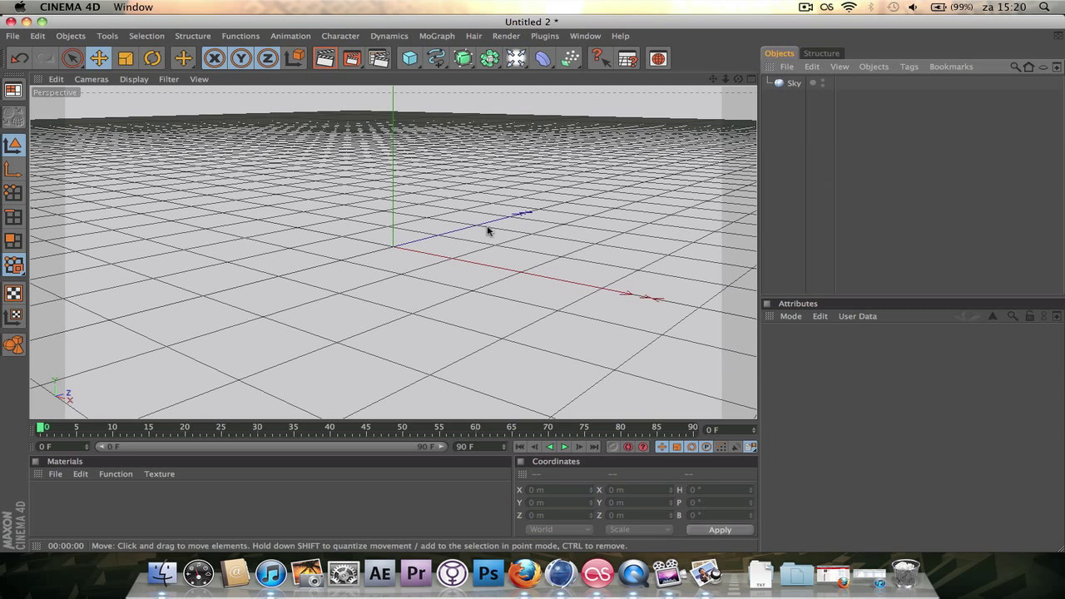
Step: Create a new material and set its colour to pure white, RGB 255, 255, 255
double_click(55, 505)
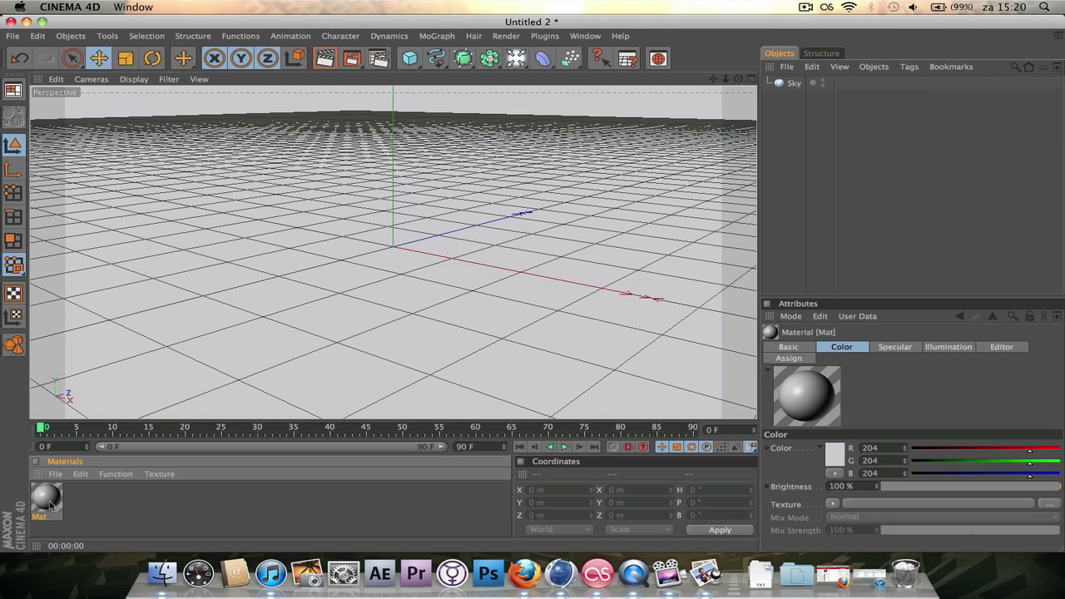
double_click(50, 502)
left_click(406, 148)
left_click_drag(405, 148, 268, 80)
left_click(446, 204)
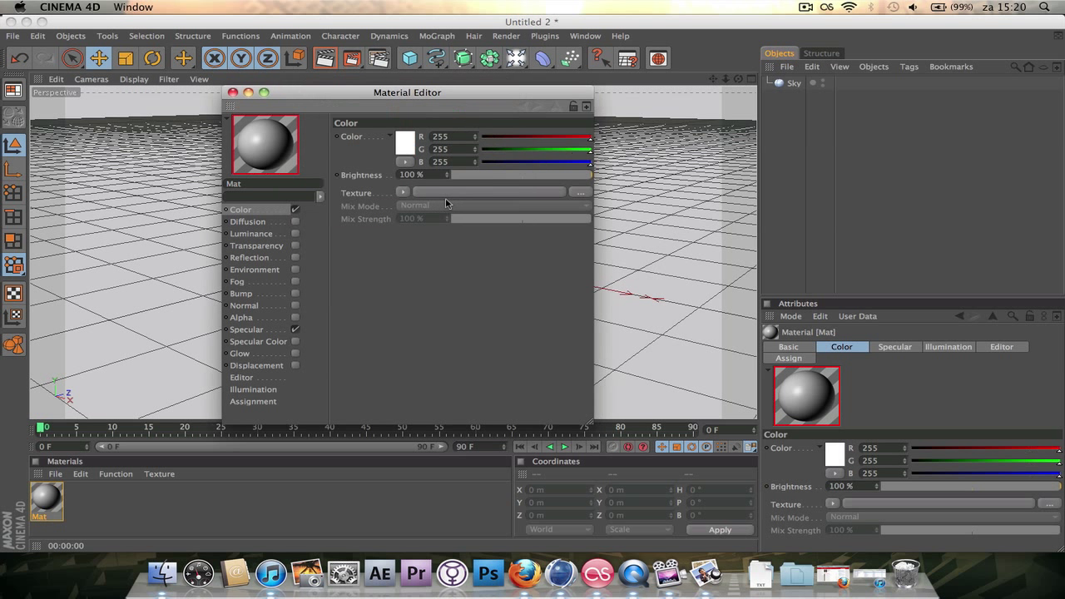
Step: Enable Luminance on the white material with a brightness of 34% and close the Material Editor
left_click(254, 236)
left_click(295, 234)
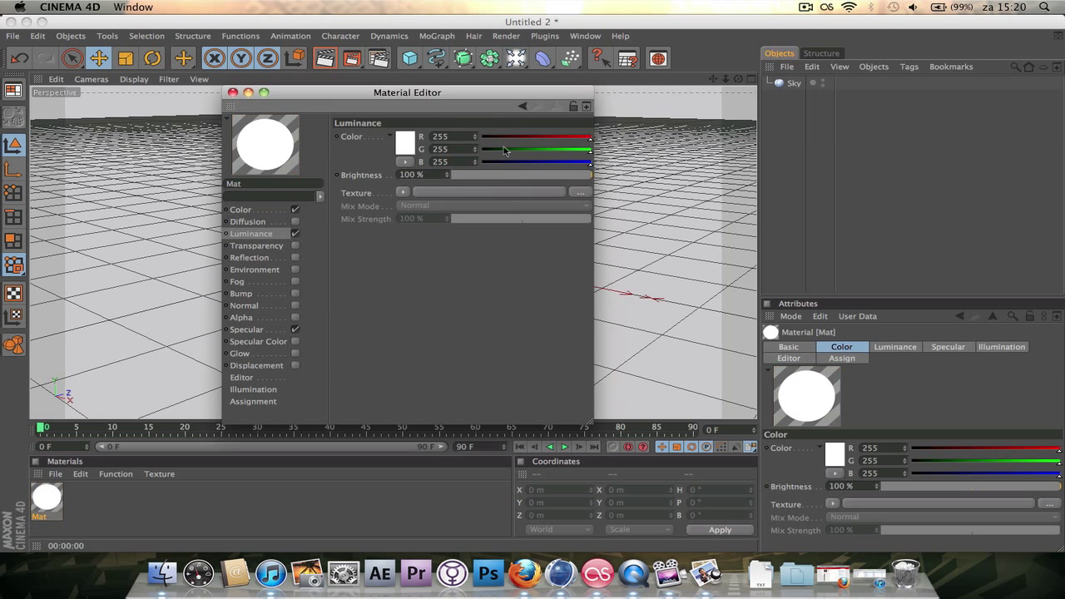
mouse_move(527, 174)
left_mouse_down()
mouse_move(538, 175)
mouse_move(499, 175)
left_mouse_up()
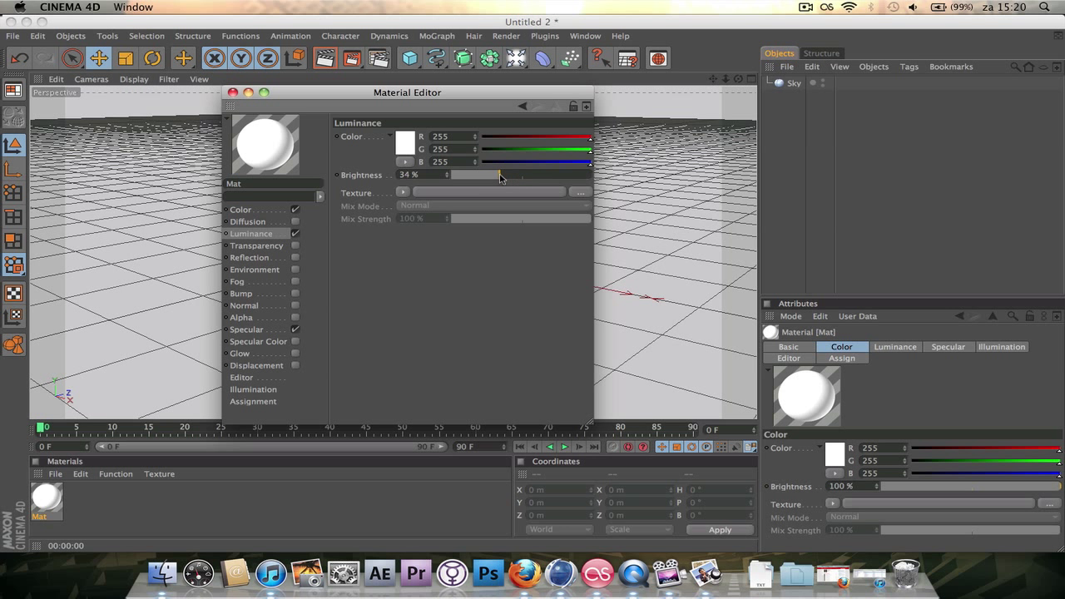
left_click(233, 92)
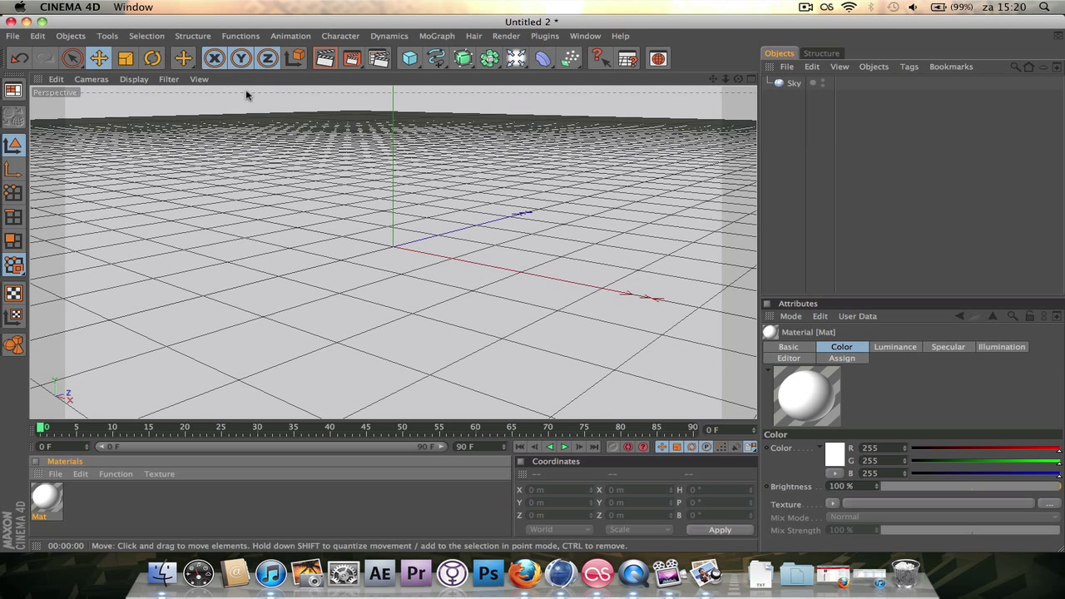
Step: Apply the white luminous material to the Sky object and render the view to check the background
left_click_drag(39, 499, 784, 86)
left_click(325, 58)
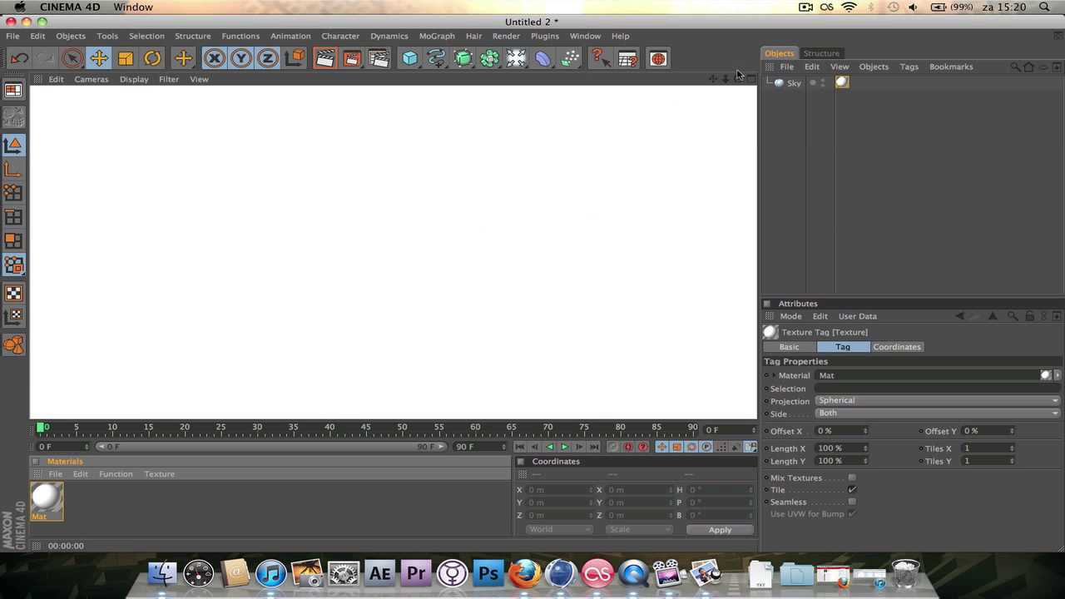
left_click(783, 151)
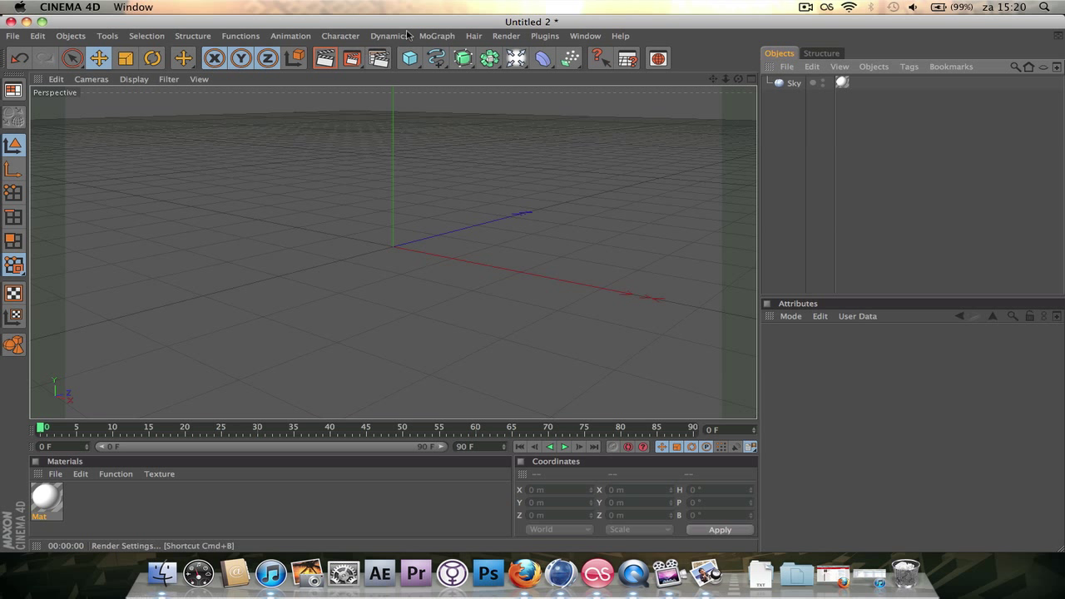
Step: Add a Platonic primitive to the scene
left_click(418, 68)
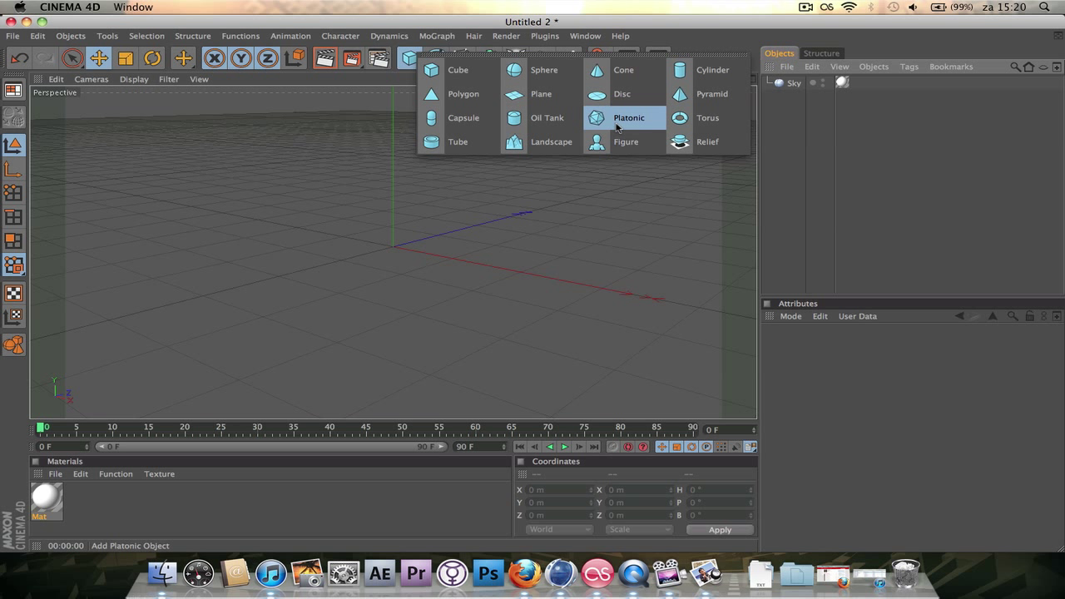
left_click(411, 59)
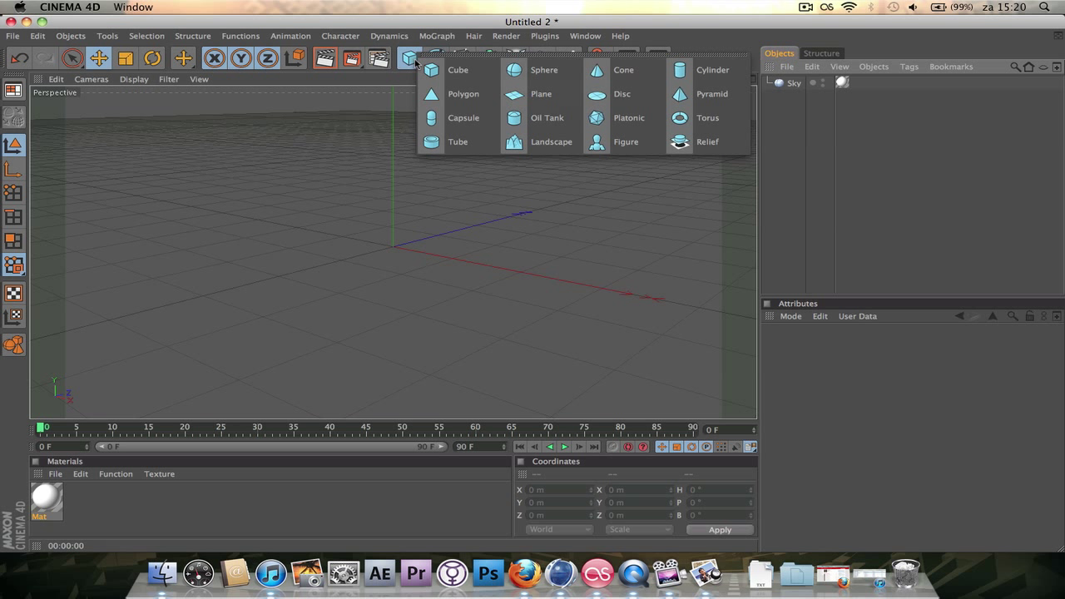
left_click(622, 119)
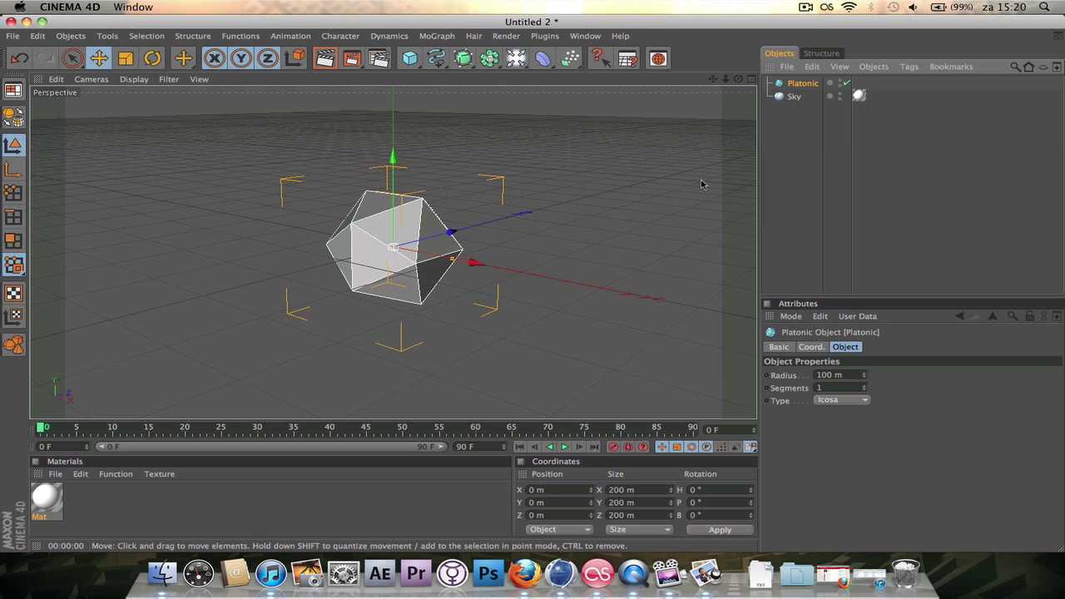
Step: Raise the Platonic object along the Y axis to 100 m
left_click_drag(396, 160, 396, 94)
left_click_drag(394, 160, 395, 160)
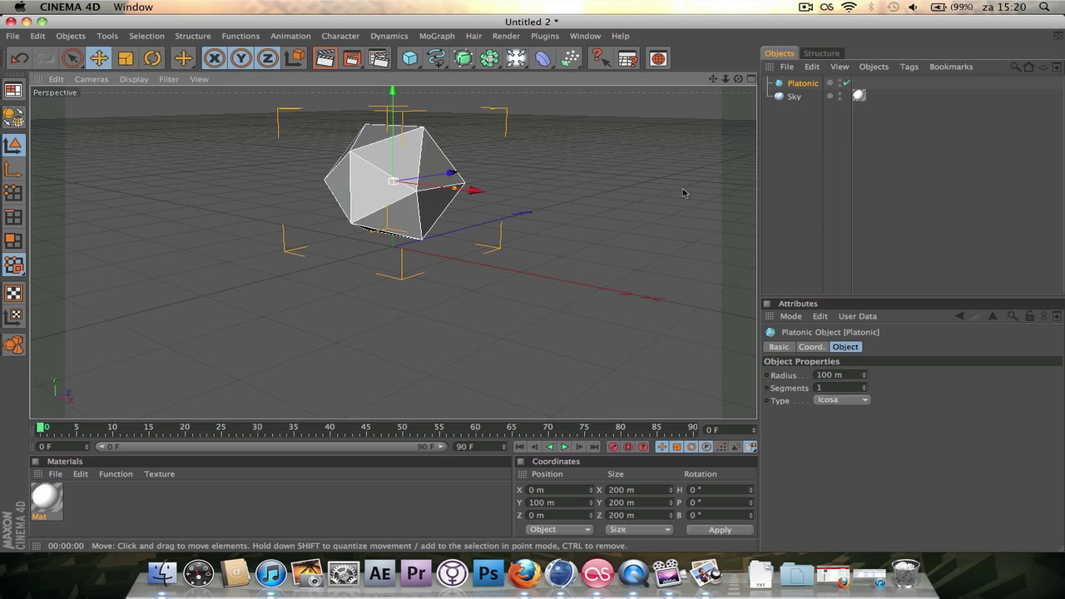
left_click_drag(739, 84, 739, 84)
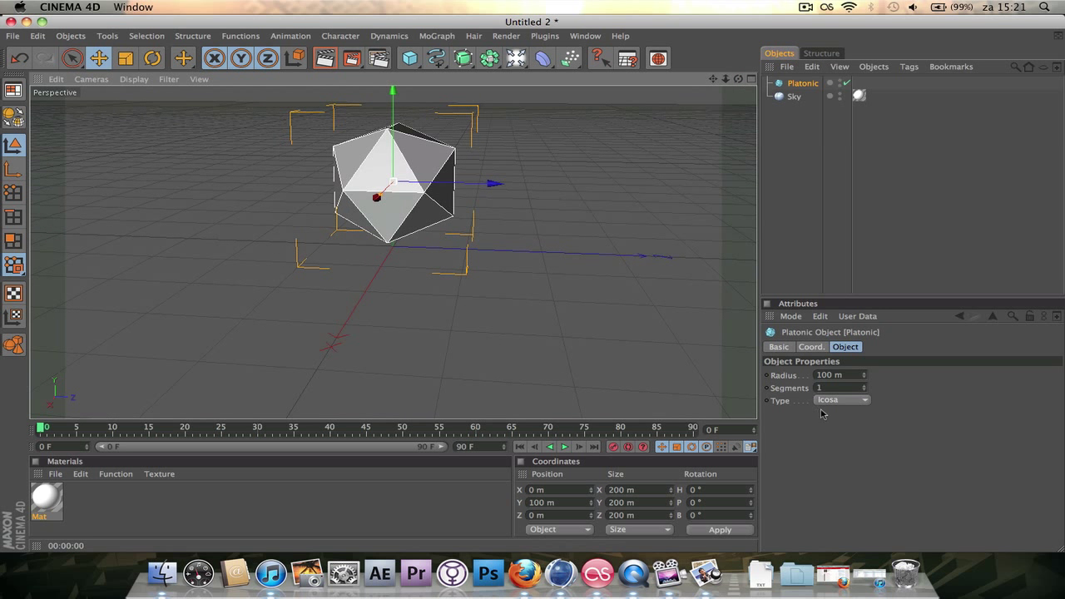
Step: Set the Platonic's radius to 70 m and its segments to 2
left_click_drag(862, 375, 862, 375)
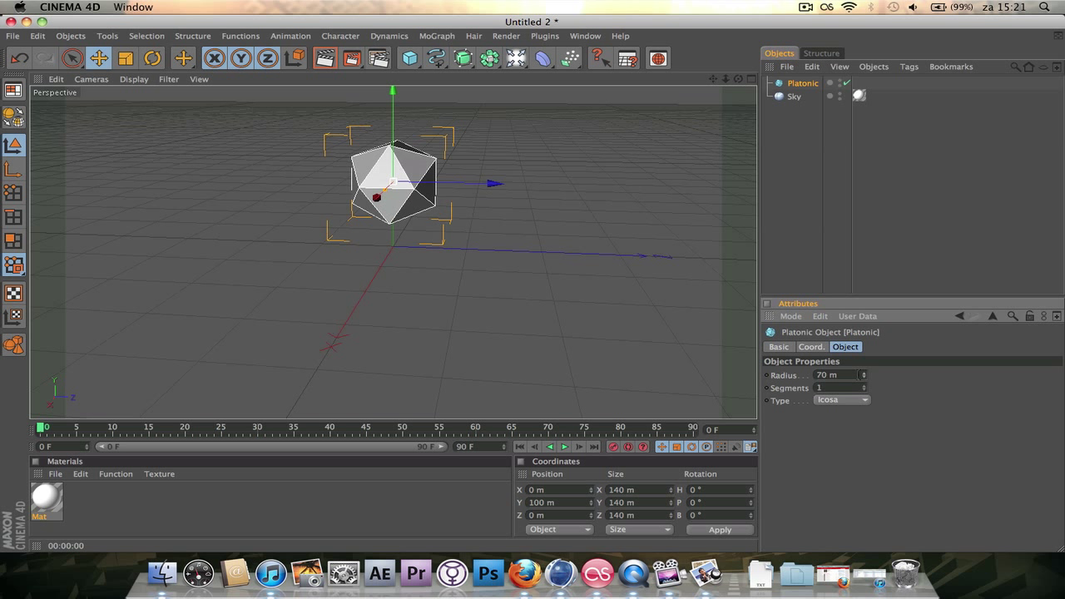
key("Return")
left_click_drag(737, 78, 624, 77)
scroll(592, 178, "up", 5)
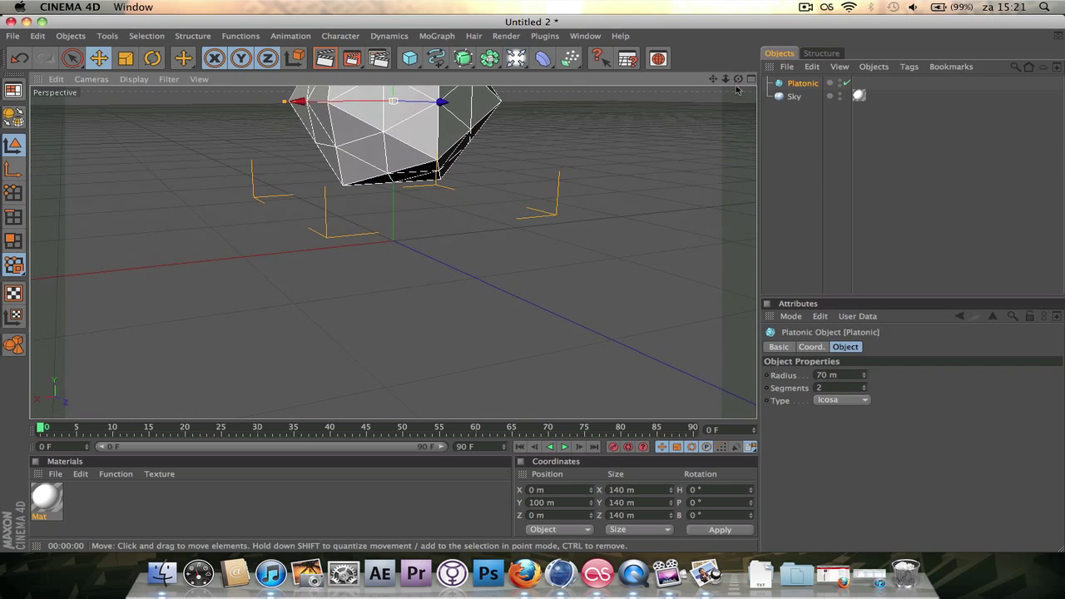
left_click_drag(713, 78, 666, 235)
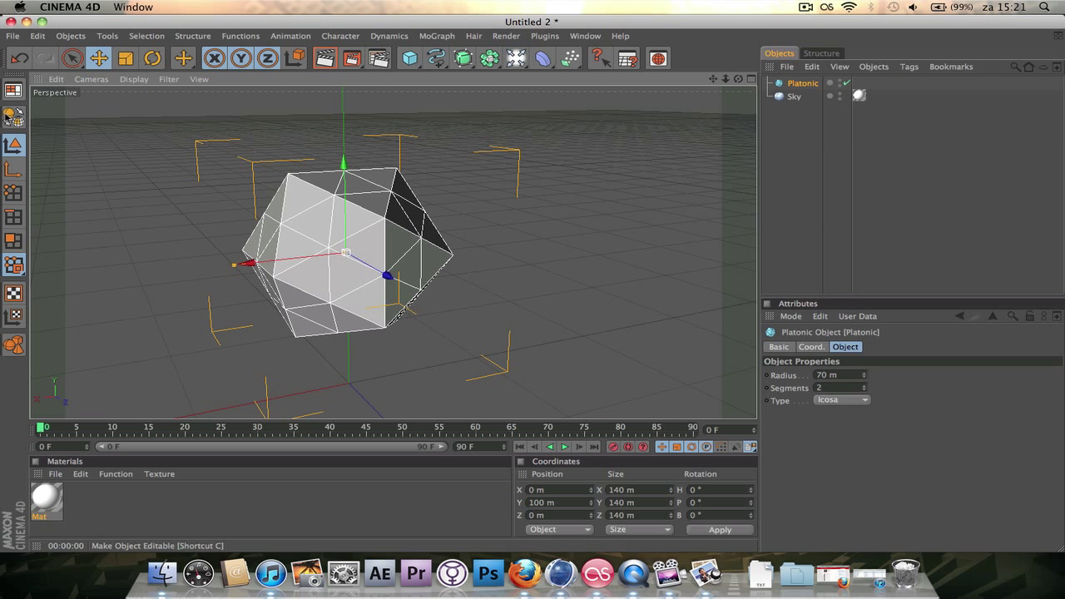
Step: Make the Platonic object editable and switch to polygon mode
left_click(13, 117)
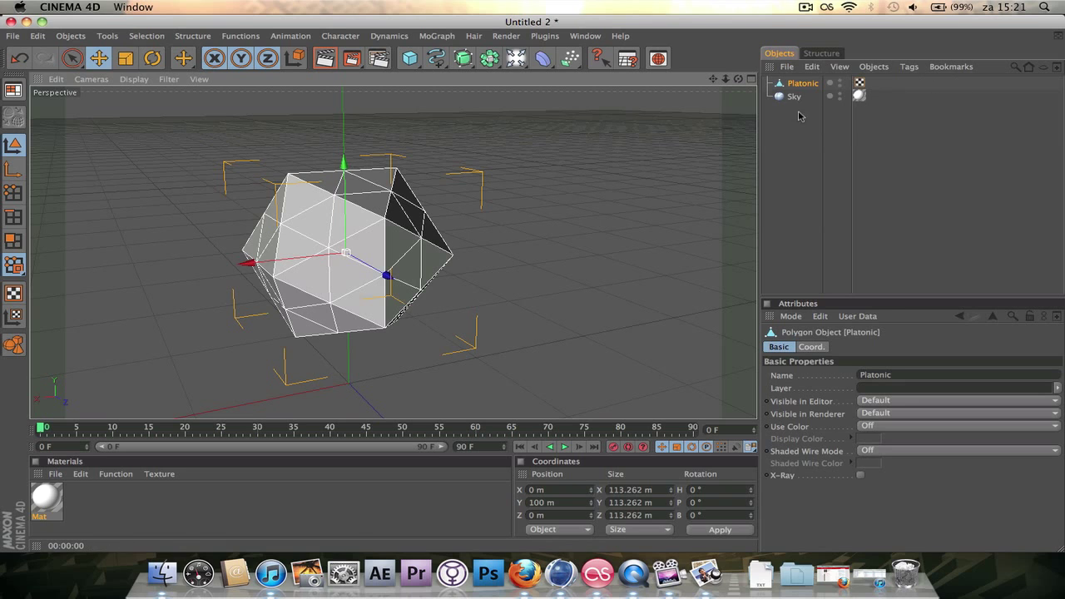
mouse_move(739, 78)
left_mouse_down()
mouse_move(816, 63)
mouse_move(982, 133)
mouse_move(945, 104)
mouse_move(744, 83)
left_mouse_up()
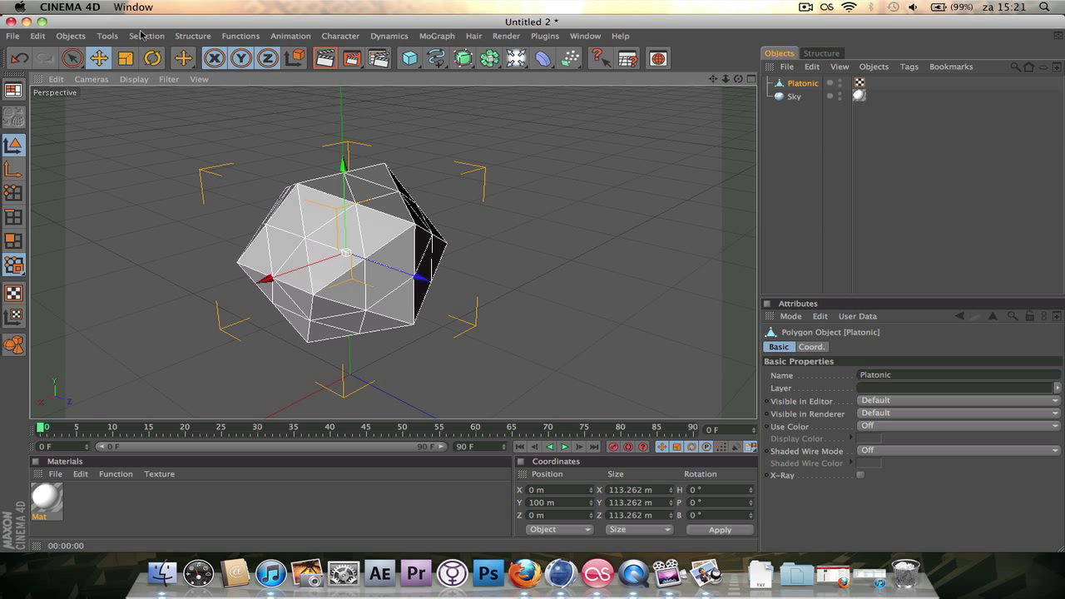
left_click(187, 38)
mouse_move(107, 36)
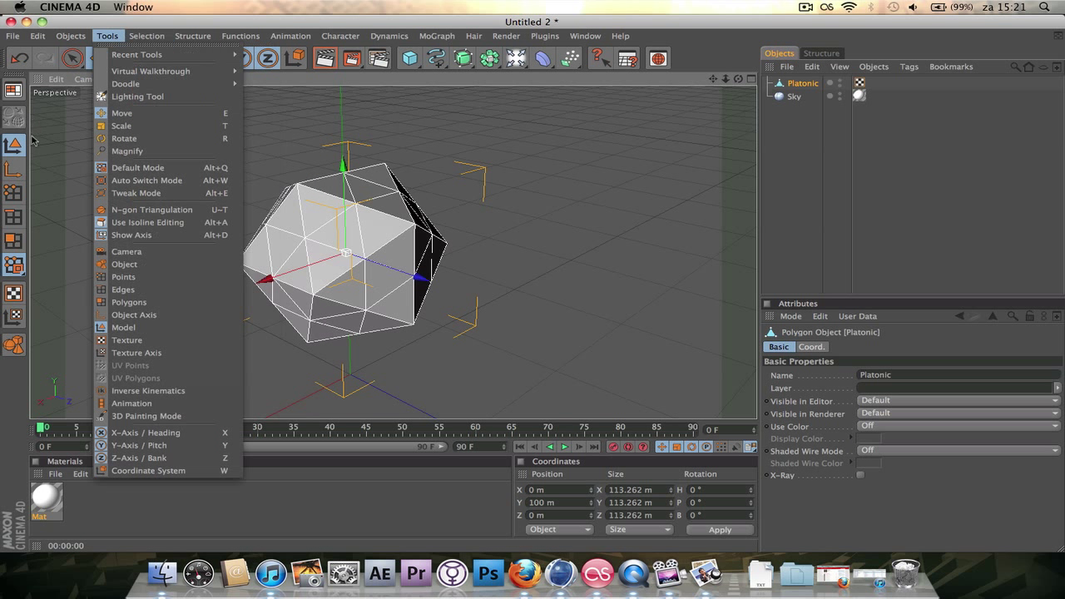
left_click(15, 247)
left_click(14, 242)
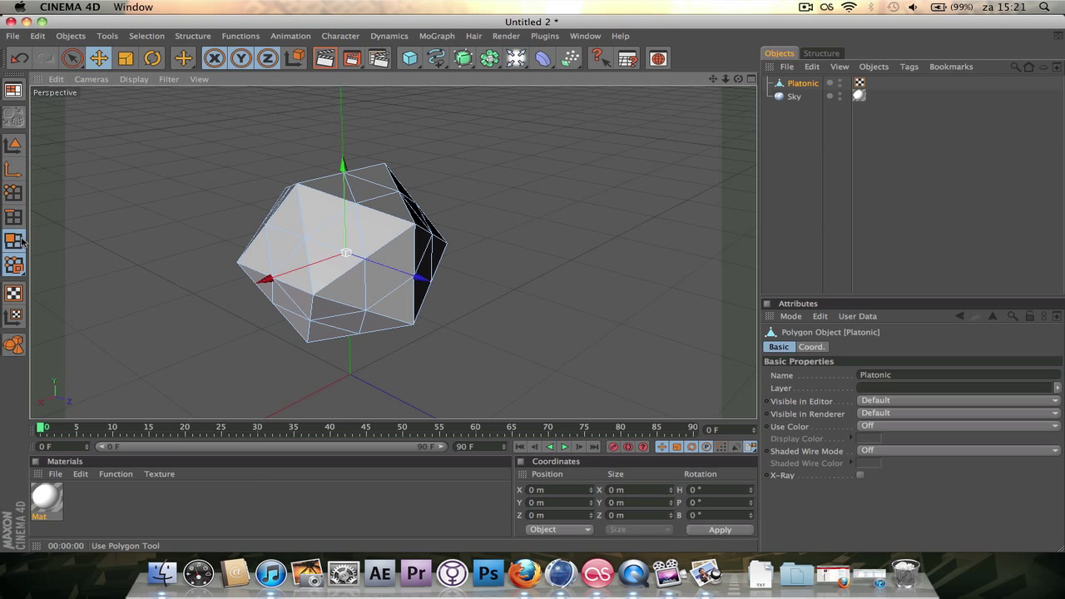
Step: Select the three corner triangles on each of three large faces of the Platonic, leaving each face's central triangle unselected
left_click(315, 204)
left_click(380, 225, "shift")
left_click(345, 233, "shift")
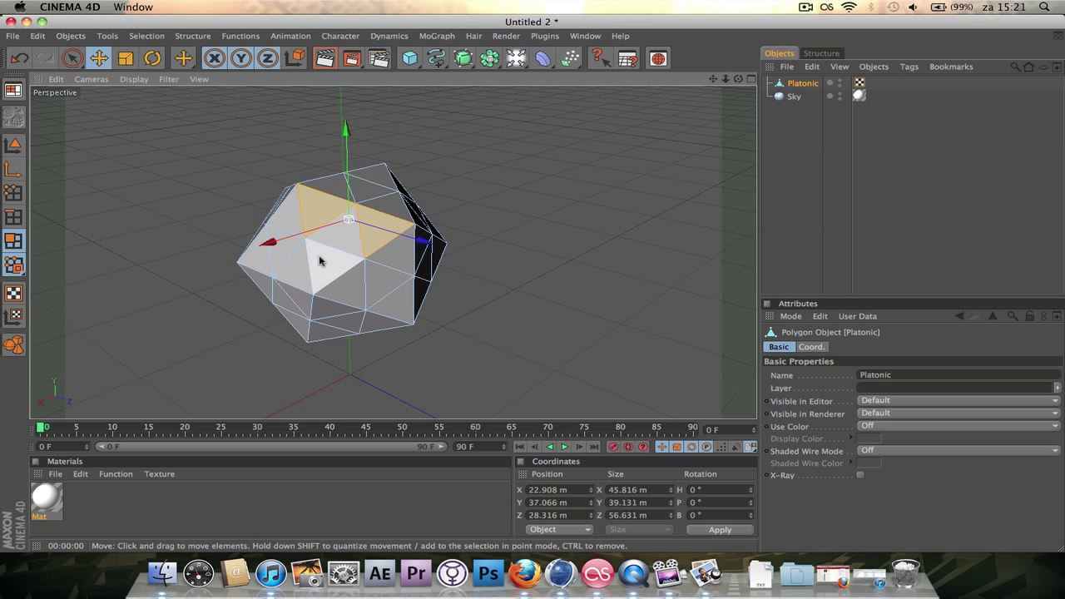
left_click(321, 263, "shift")
left_click(324, 312, "shift")
left_click(321, 337, "shift")
left_click(377, 328, "shift")
left_click(420, 252, "shift")
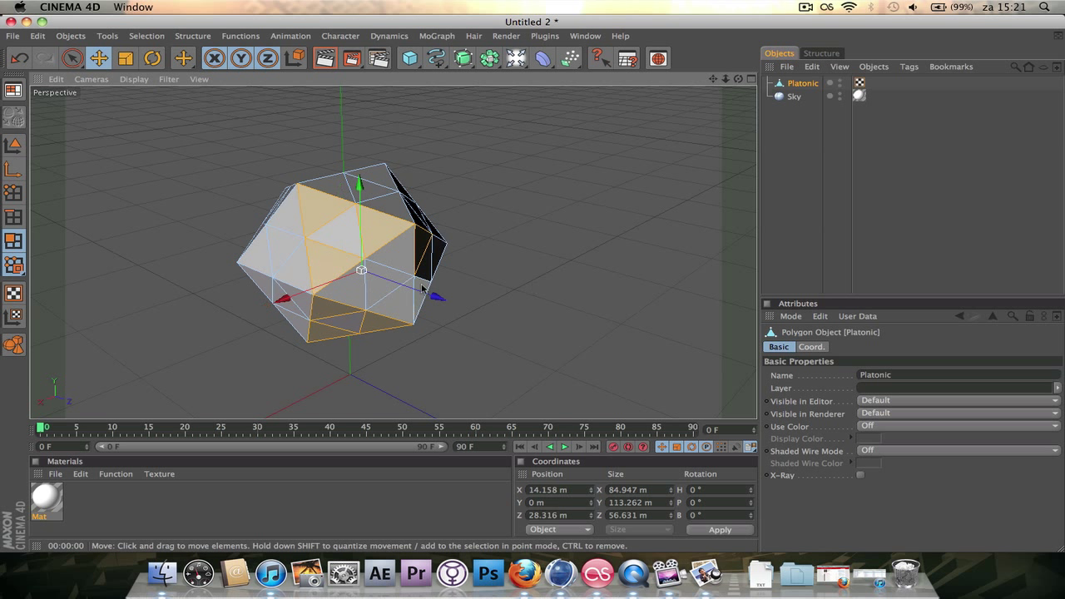
left_click(441, 261, "shift")
Step: Add the corner triangles of two more large faces around the Platonic's side to the selection, skipping their central triangles
mouse_move(736, 80)
left_mouse_down()
mouse_move(722, 84)
mouse_move(735, 86)
left_mouse_up()
left_click(401, 273, "shift")
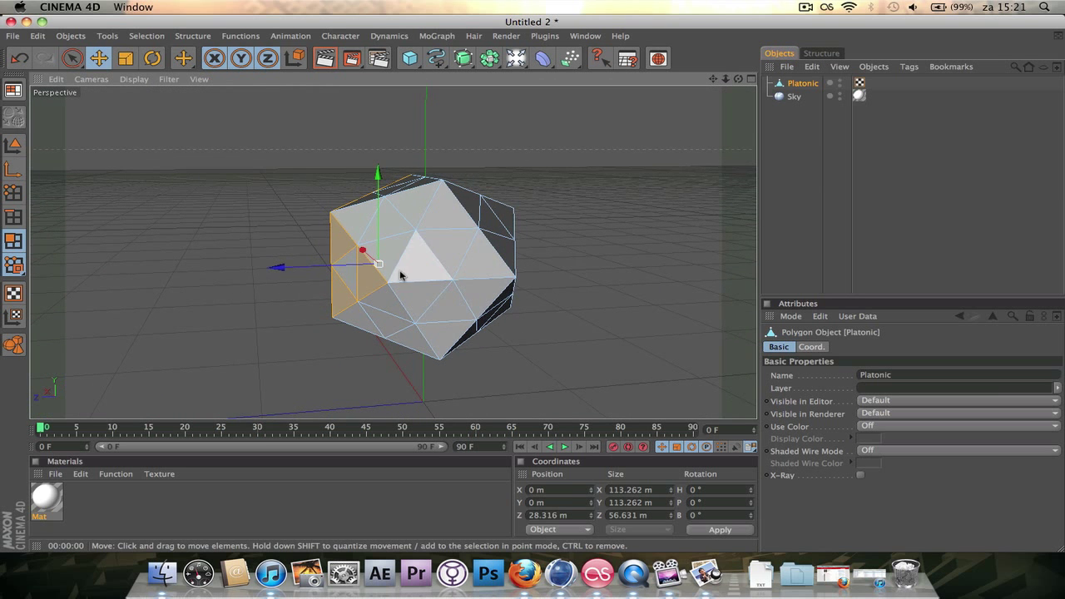
left_click(445, 206, "shift")
left_click(495, 254, "shift")
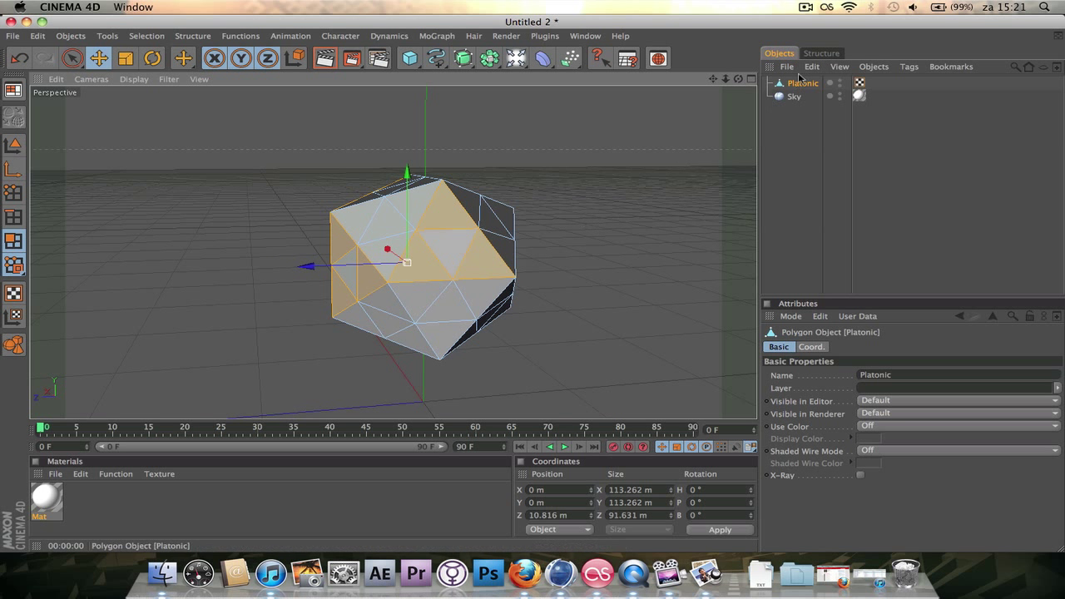
left_click_drag(739, 80, 721, 86)
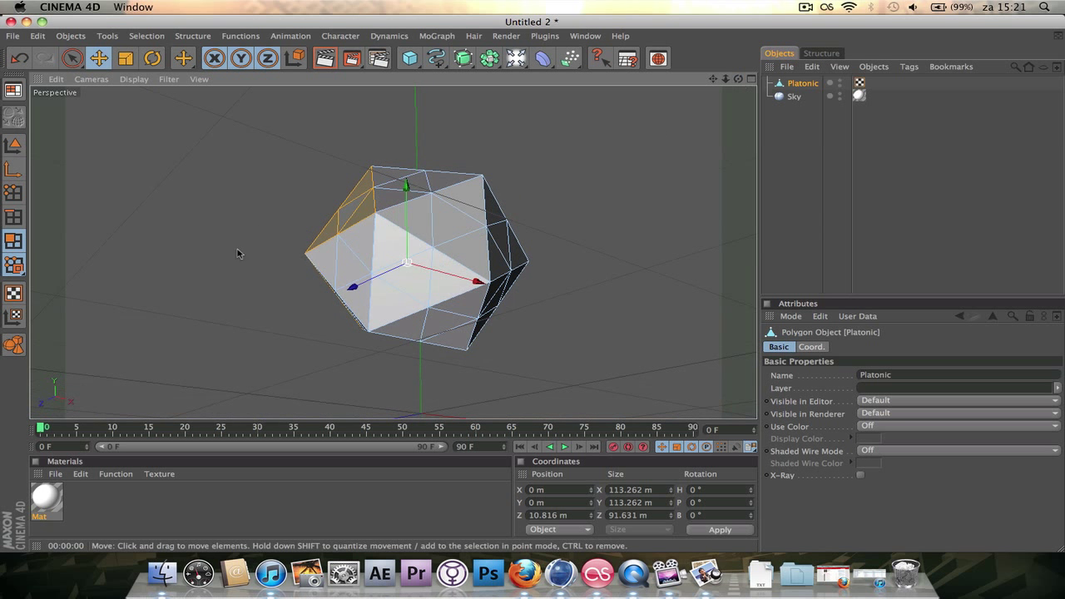
left_click(393, 246, "shift")
left_click(388, 293, "shift")
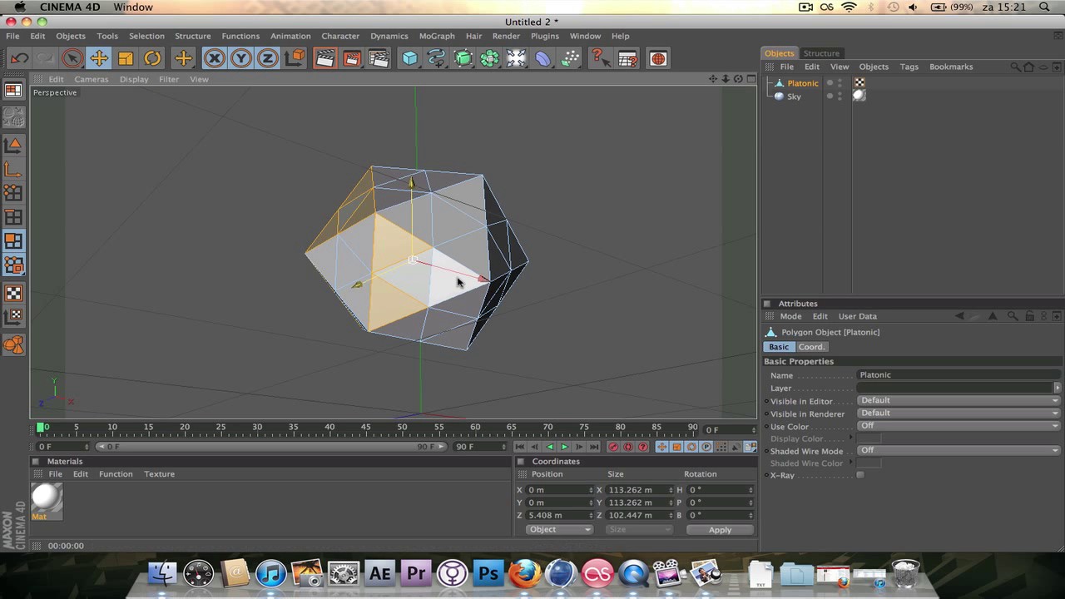
left_click(459, 283, "shift")
Step: Complete the selection with the corner triangles of the remaining alternate faces on the Platonic's far side
left_click_drag(738, 79, 744, 109)
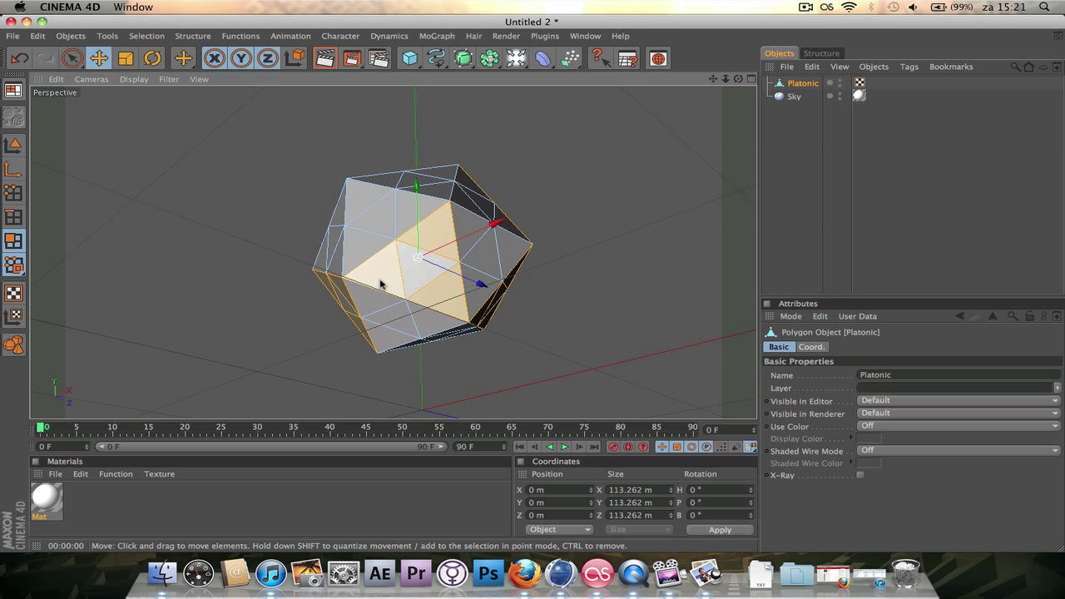
left_click_drag(739, 80, 594, 198)
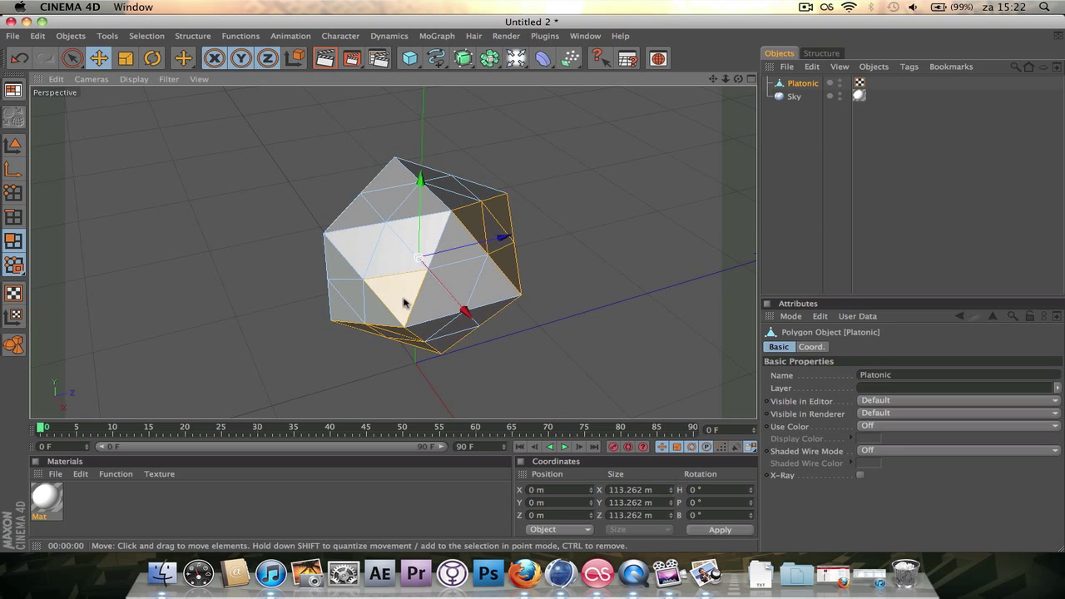
left_click(371, 242)
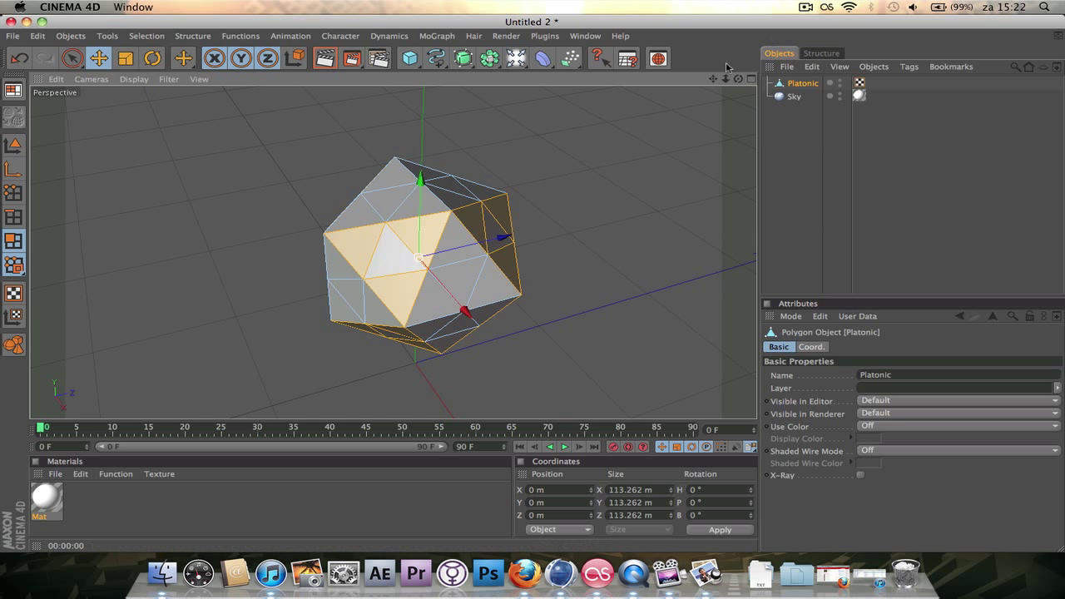
left_click_drag(738, 79, 1040, 108)
left_click_drag(687, 73, 681, 71)
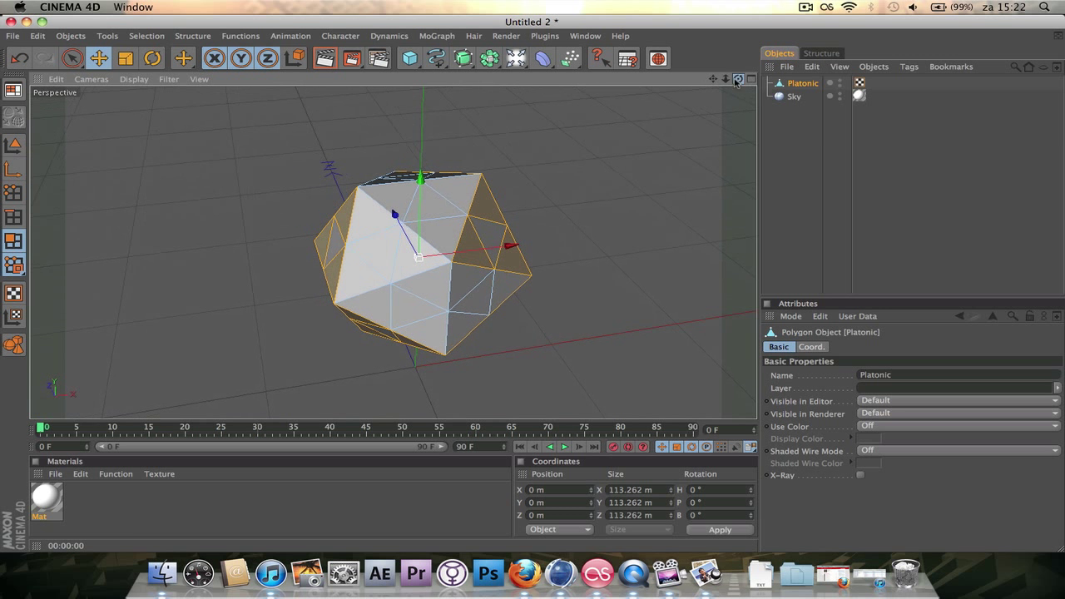
Step: Extrude the selected corner triangles by 5 m with Preserve Groups turned off
left_click(193, 35)
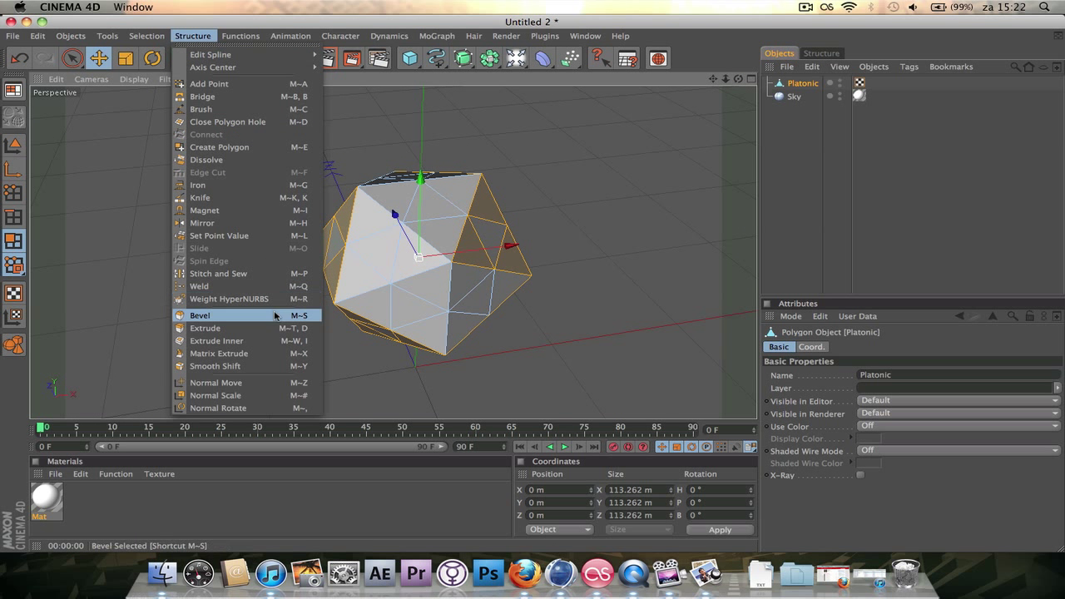
left_click(212, 328)
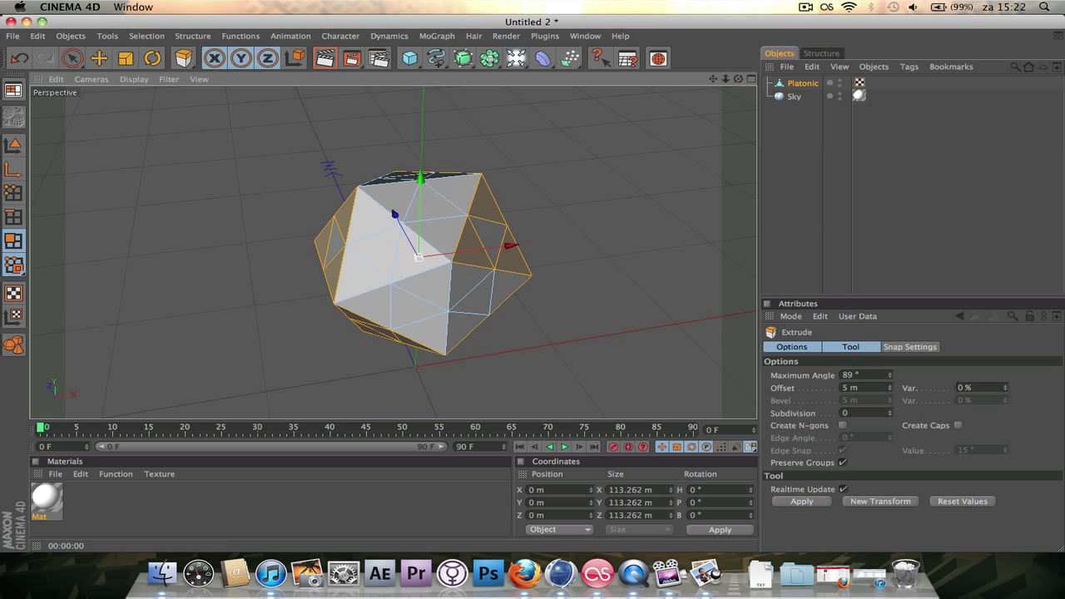
left_click(843, 463)
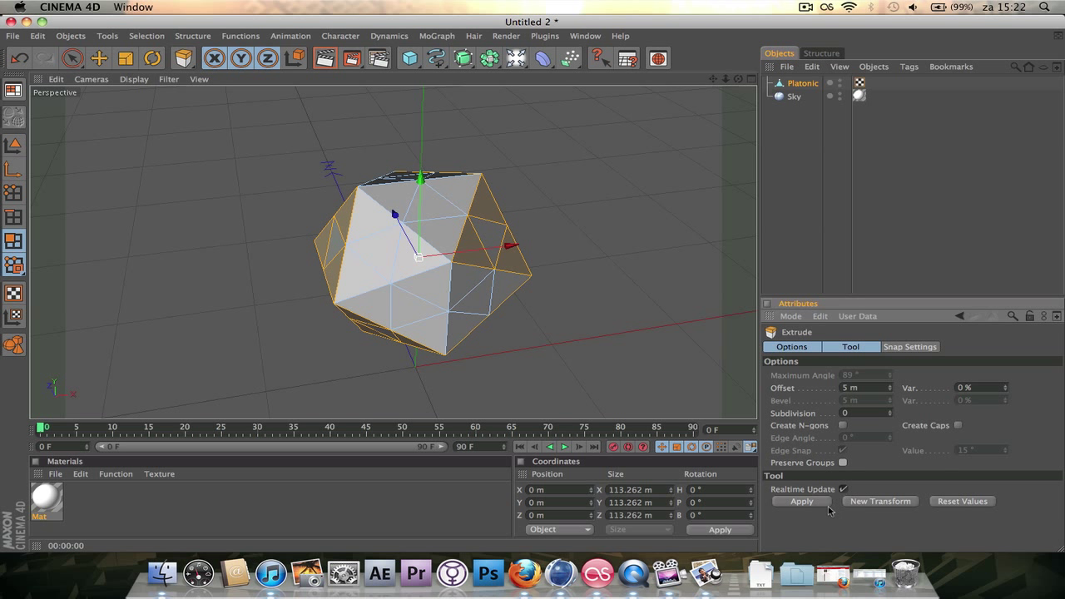
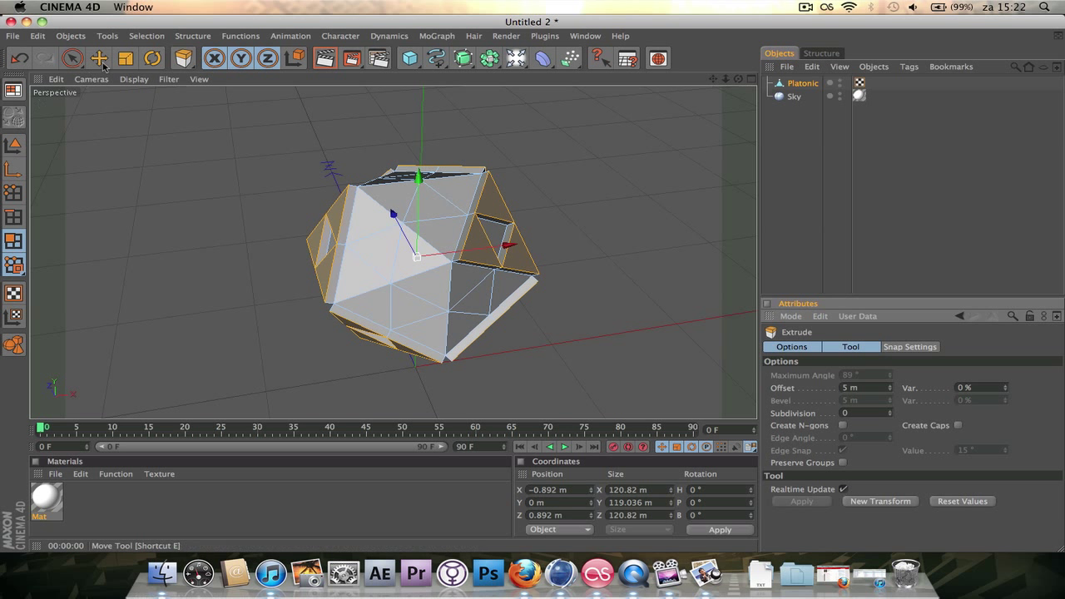
Step: Start a new selection with the corner triangles of two unextruded faces, leaving their central triangles out
left_click(99, 59)
left_click(445, 185)
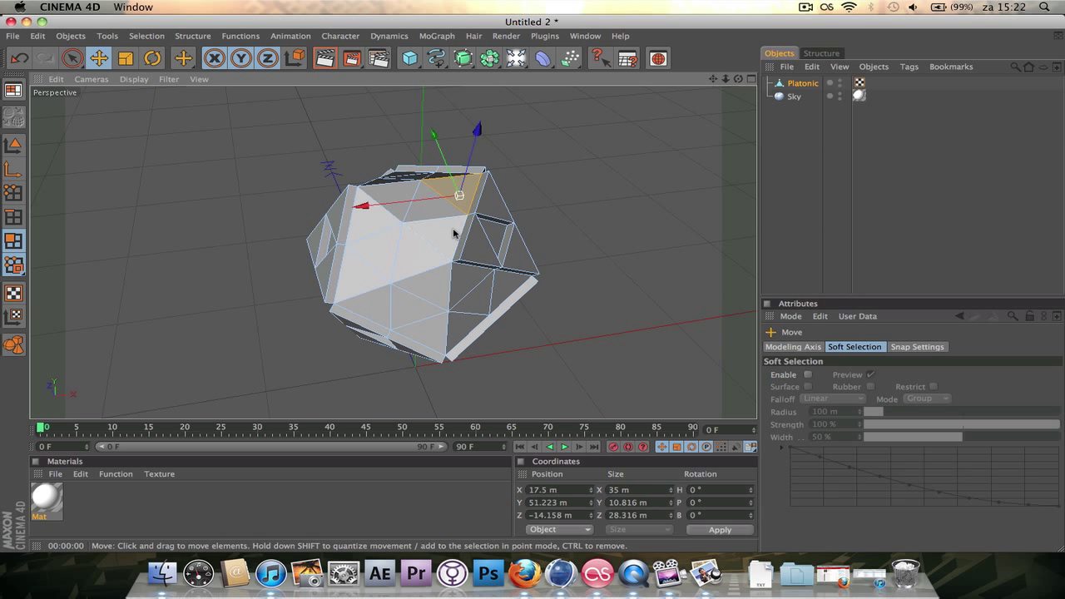
left_click(454, 234, "shift")
left_click(389, 200, "shift")
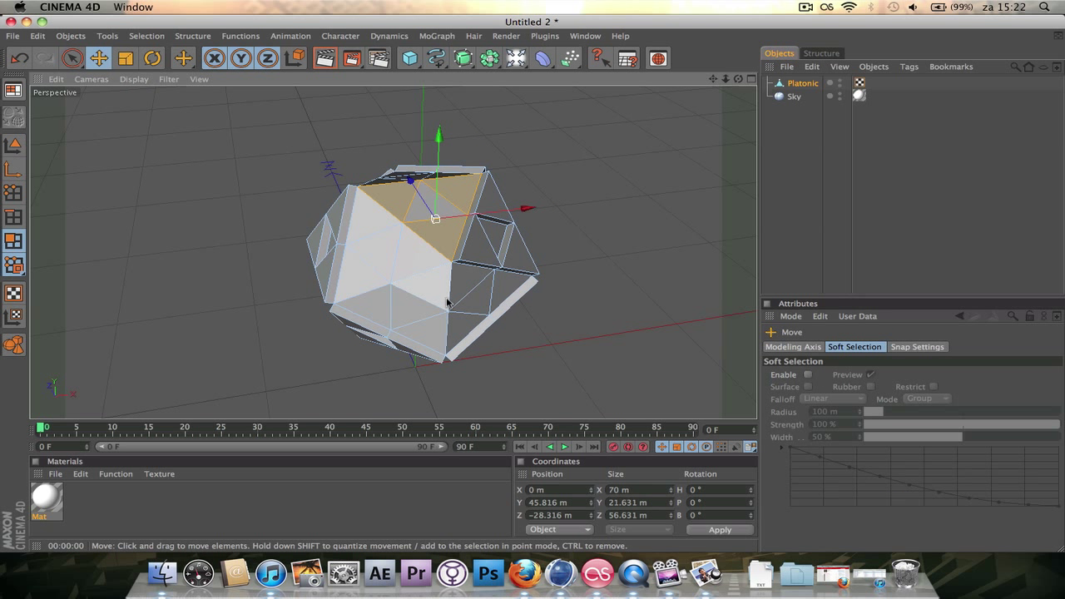
left_click(445, 299, "shift")
left_click(437, 323, "shift")
left_click(380, 312, "shift")
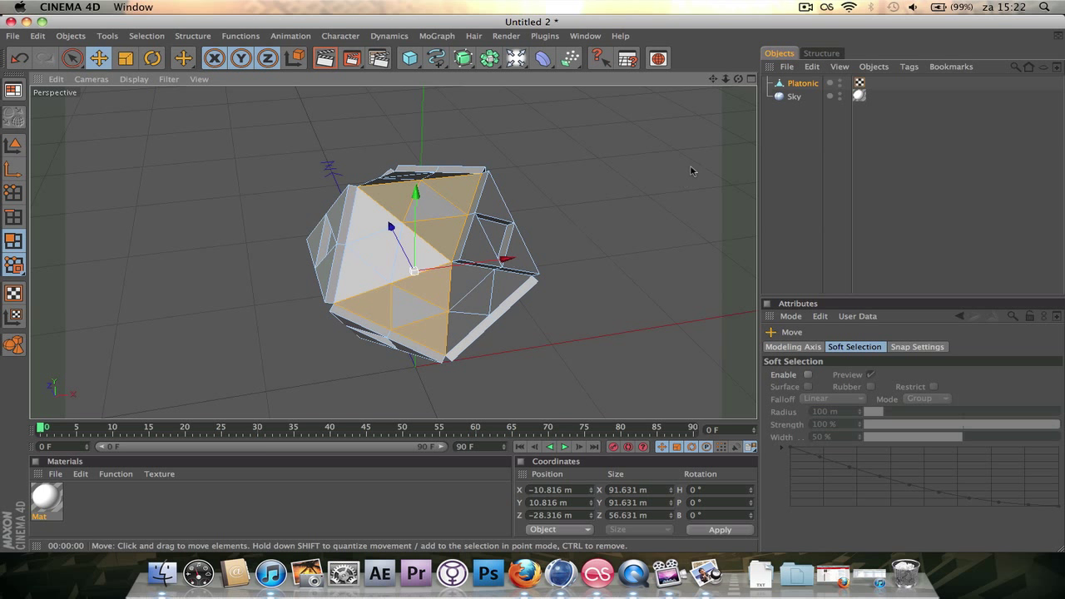
Step: Extend the selection to the corner triangles of two more unextruded faces on the opposite side of the Platonic
left_click_drag(738, 79, 916, 79)
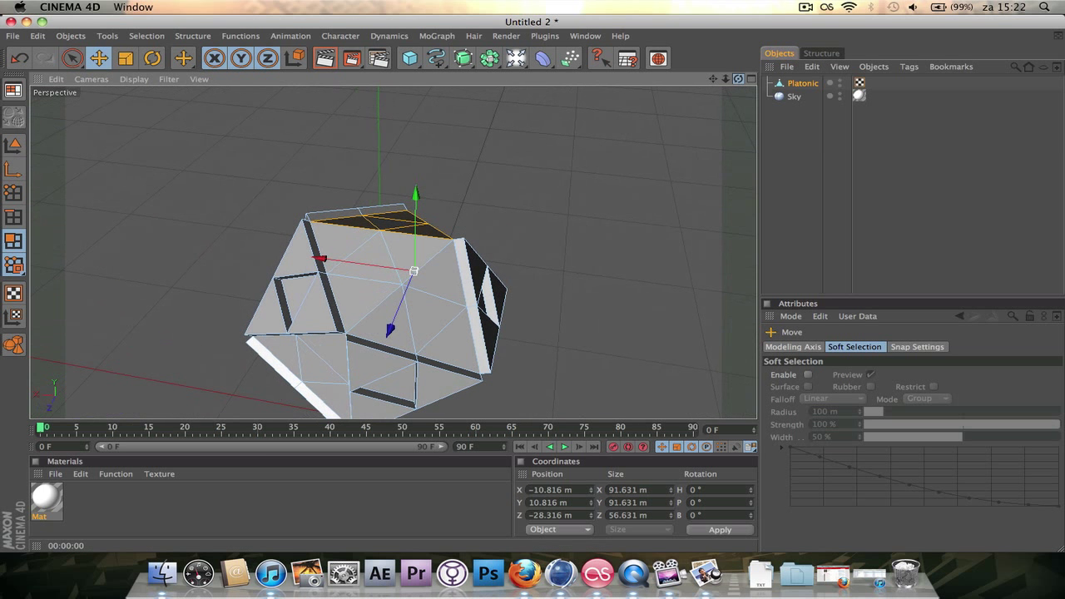
left_click(441, 281, "shift")
left_click(445, 335, "shift")
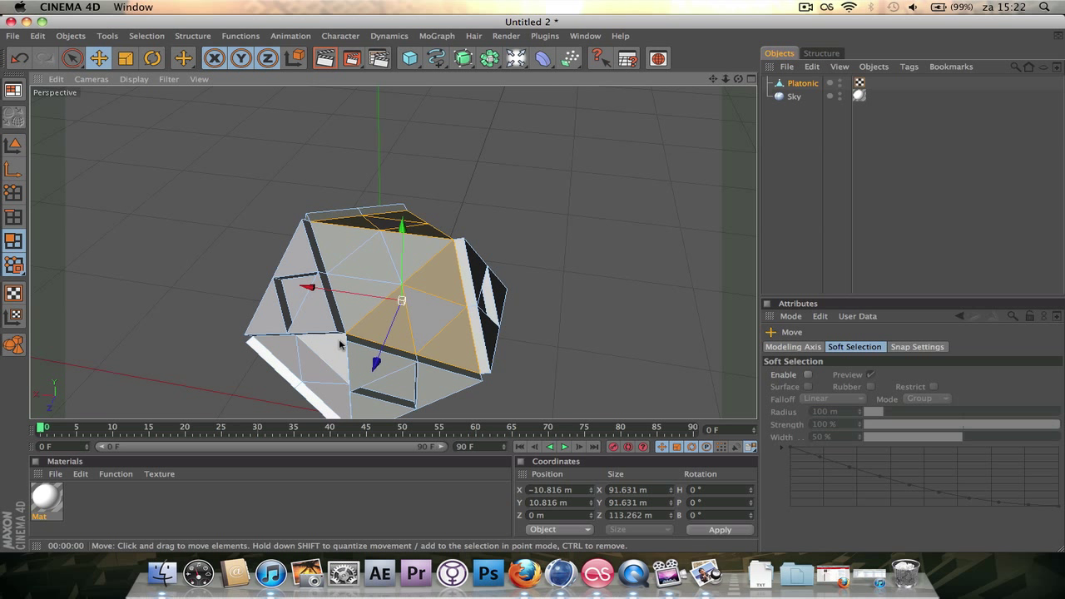
left_click(284, 353, "shift")
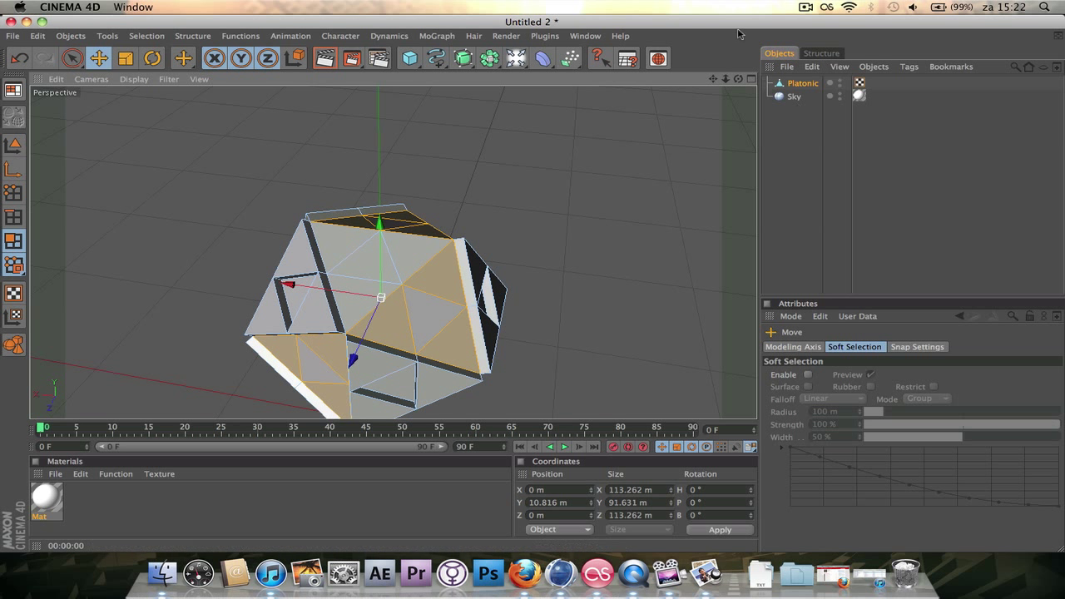
left_click_drag(738, 79, 695, 100)
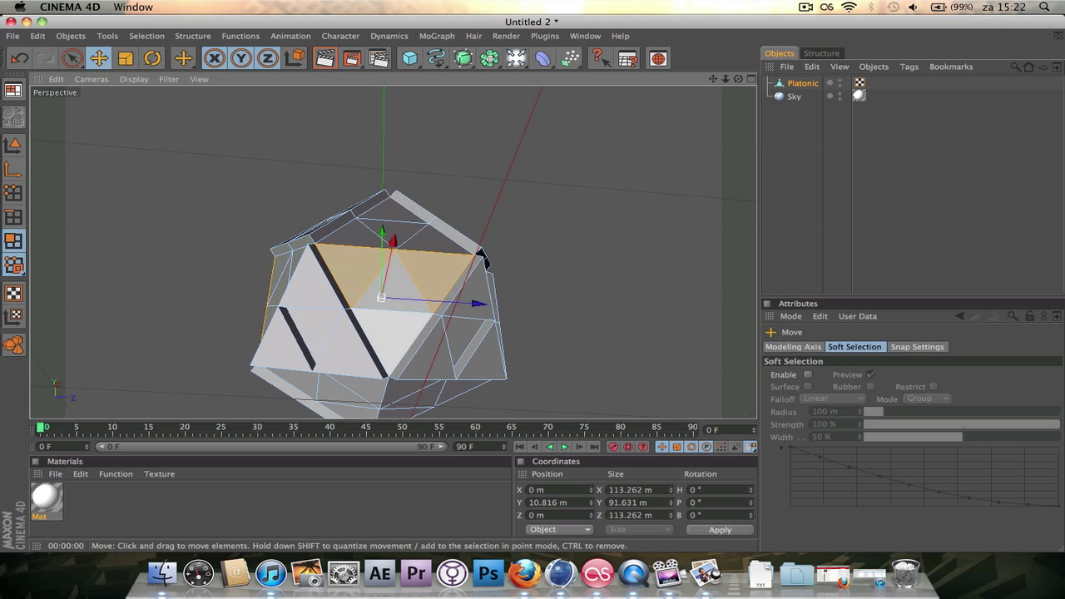
left_click(391, 337, "shift")
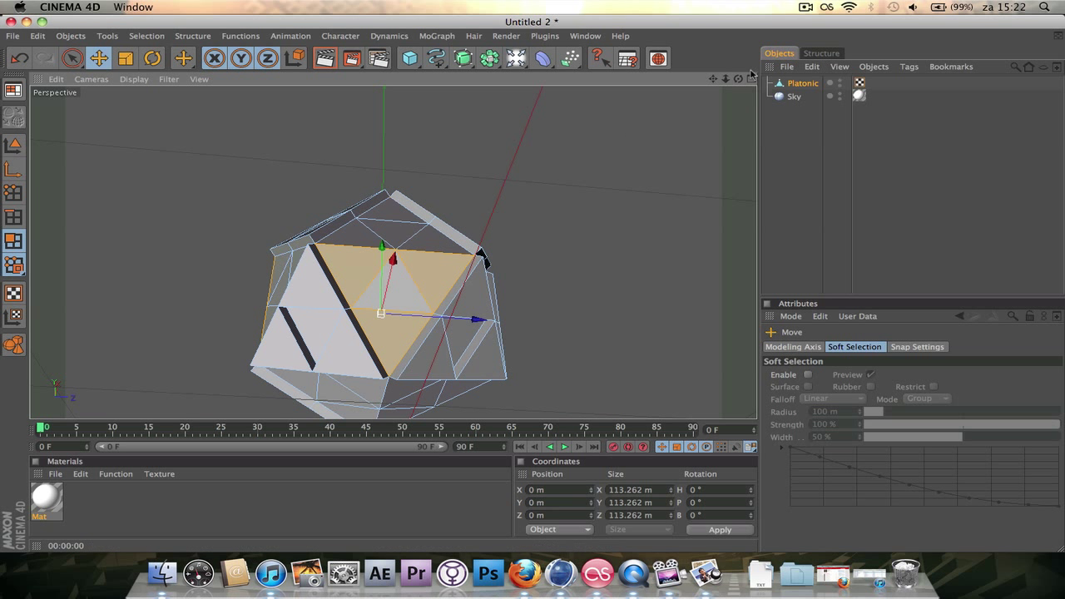
Step: Add the corner triangles of the unextruded faces on the Platonic's upper side to the selection
left_click_drag(739, 79, 263, 317)
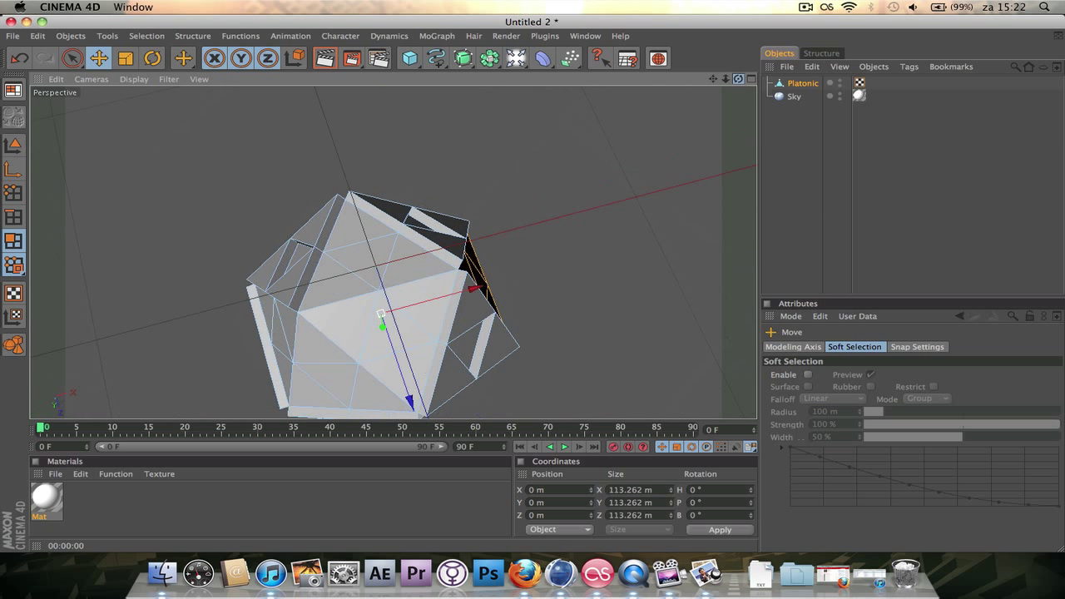
left_click(345, 274)
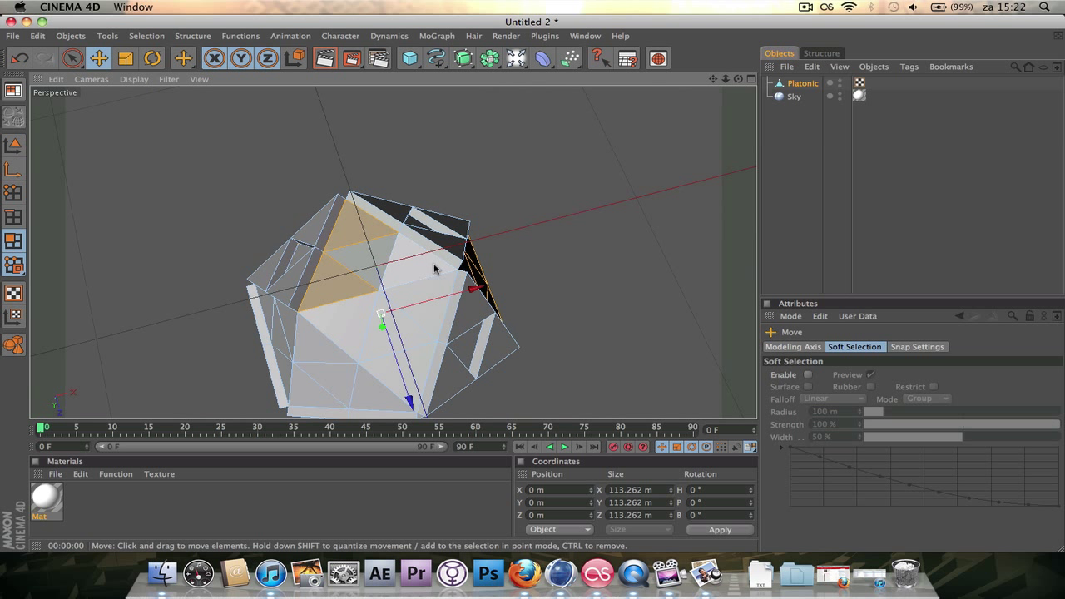
left_click(307, 366, "shift")
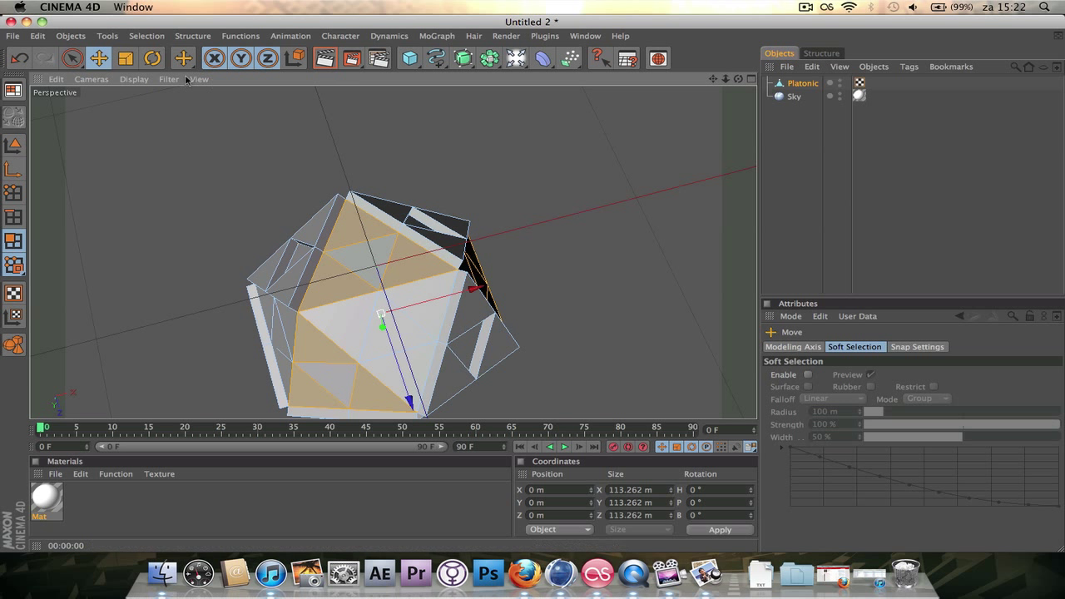
Step: Extrude the newly selected corner triangles by 5 m with Preserve Groups off
left_click(184, 50)
left_click(227, 94)
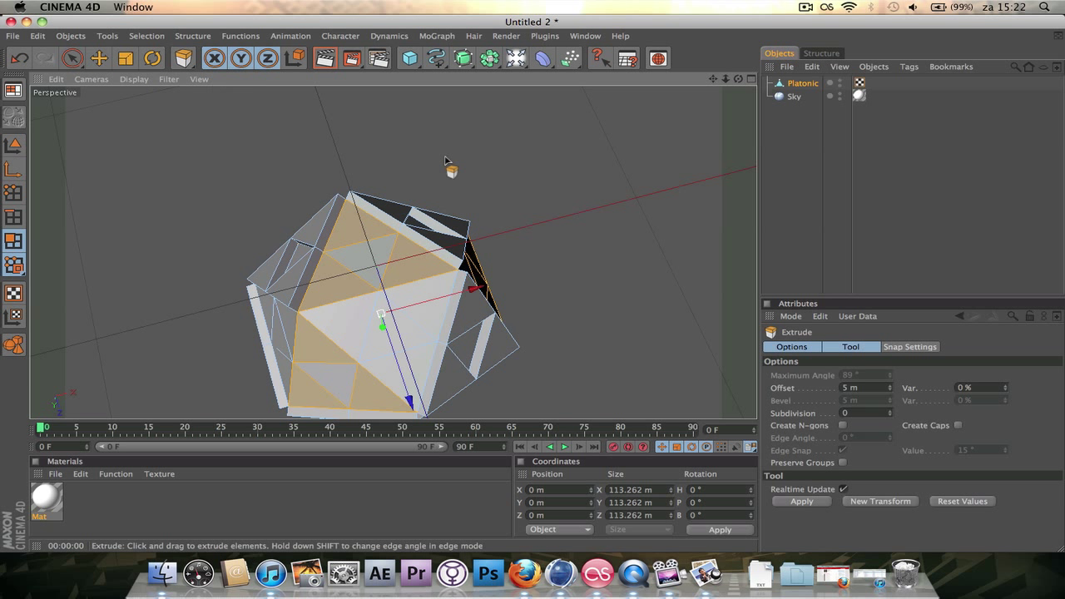
left_click(791, 502)
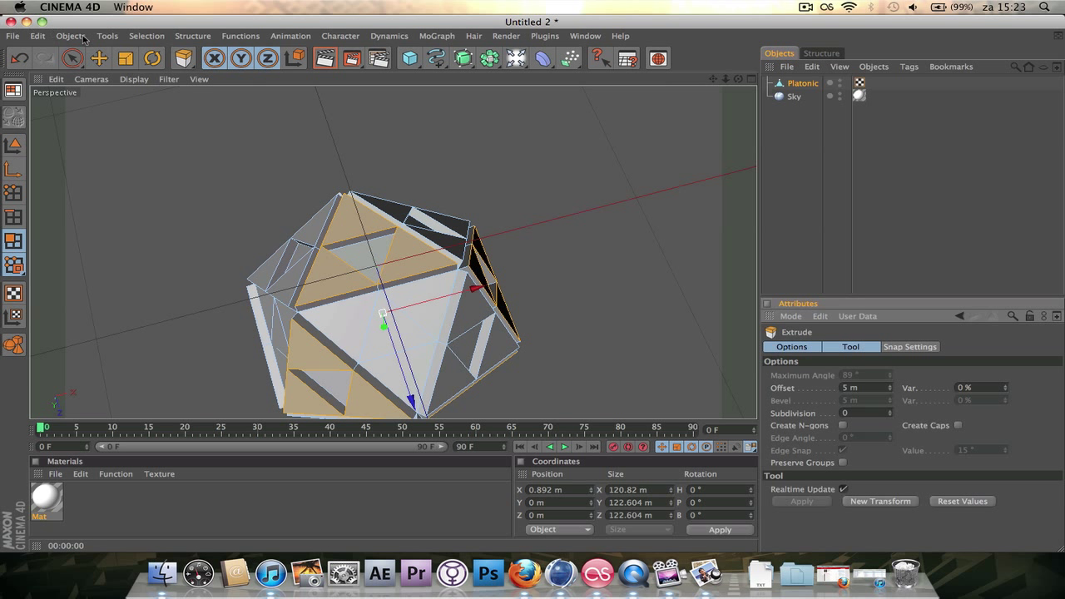
Step: Start a new selection with the corner triangles of two faces that are still flat, leaving their central triangles out
left_click(98, 57)
left_click(352, 337)
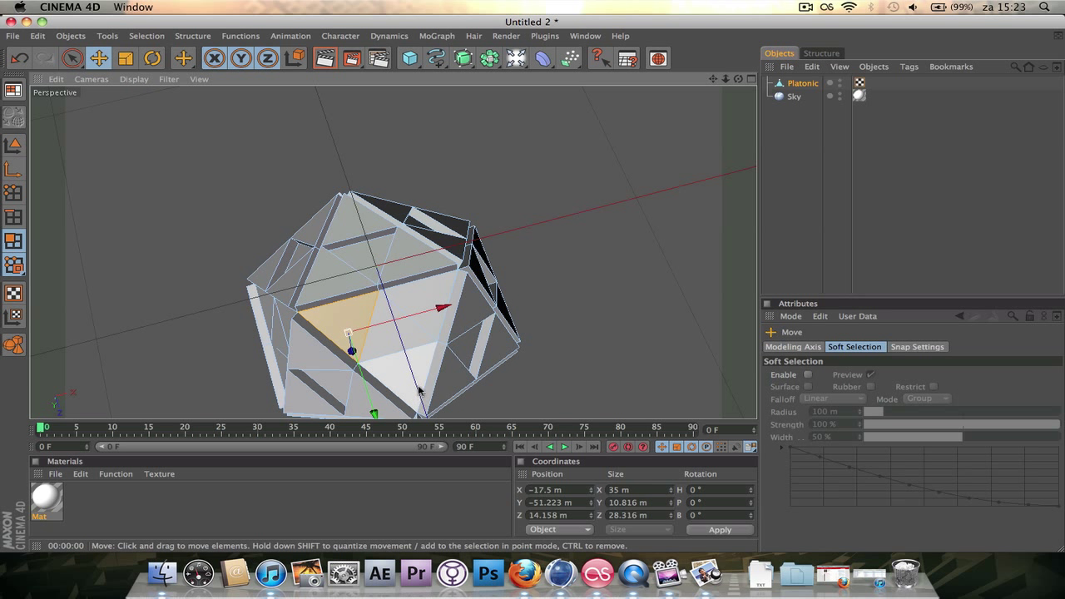
left_click(421, 341, "shift")
left_click(441, 291, "shift")
left_click(416, 375, "shift")
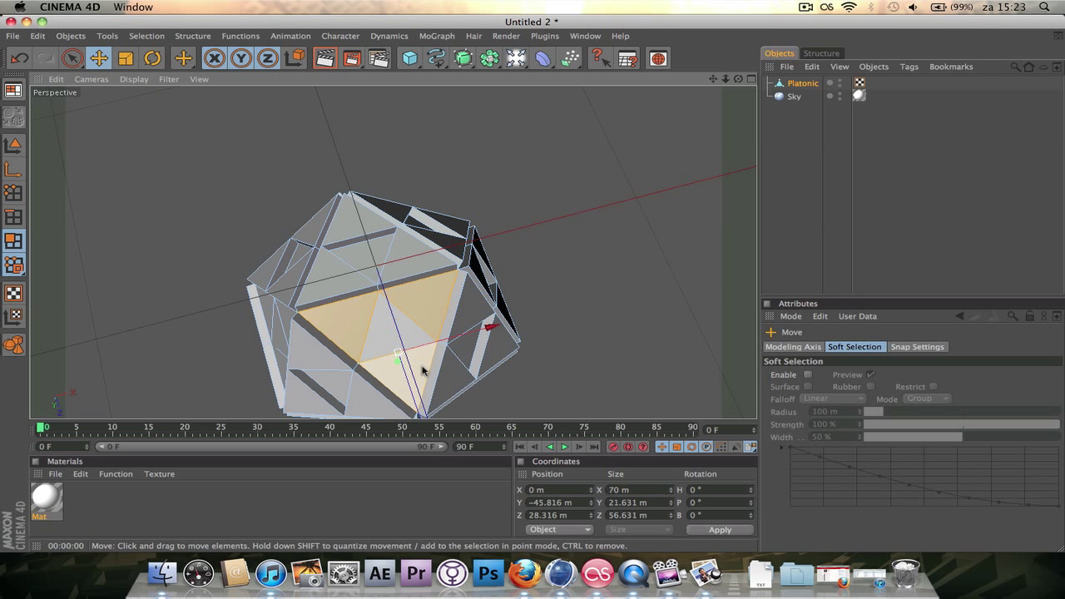
left_click(270, 320, "shift")
left_click(284, 314, "shift")
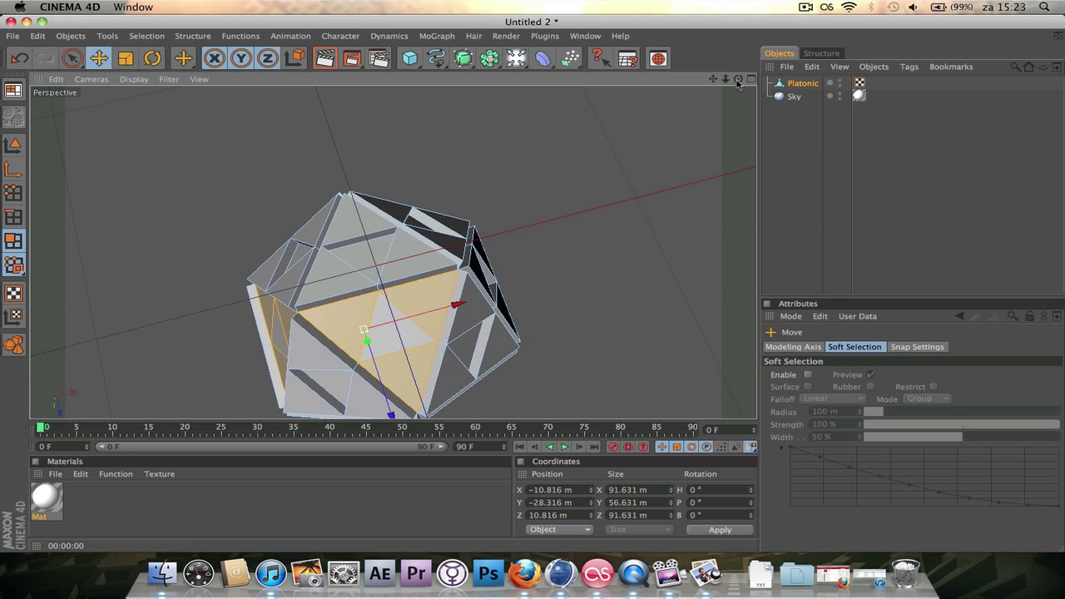
Step: Add the missing corner triangle of the partly selected flat face and corner triangles of another flat face to the selection
left_click_drag(738, 81, 653, 82)
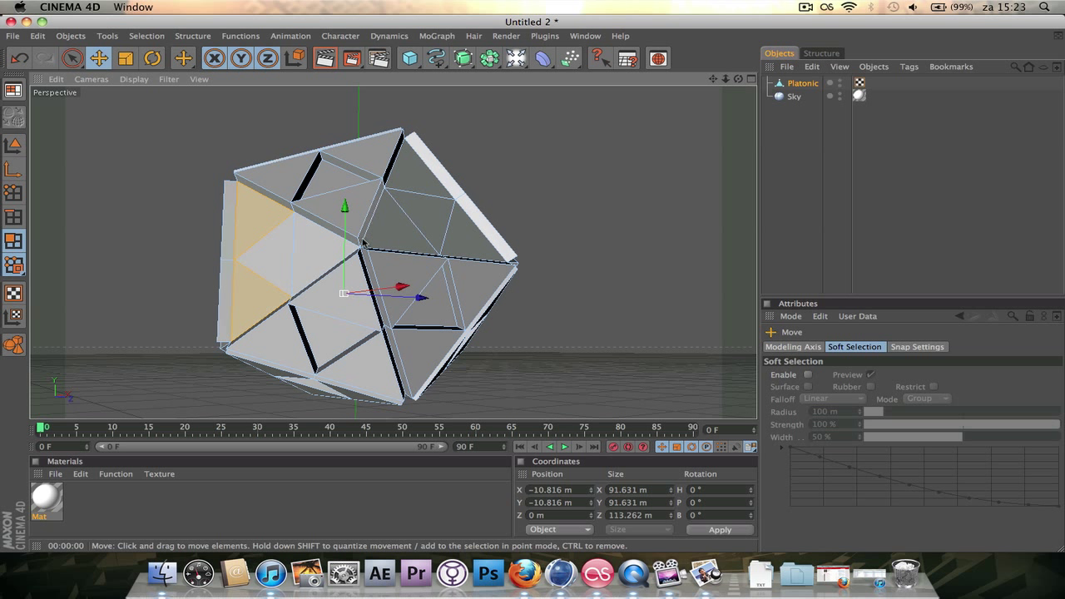
left_click(305, 266, "shift")
left_click(405, 238, "shift")
left_click(420, 181, "shift")
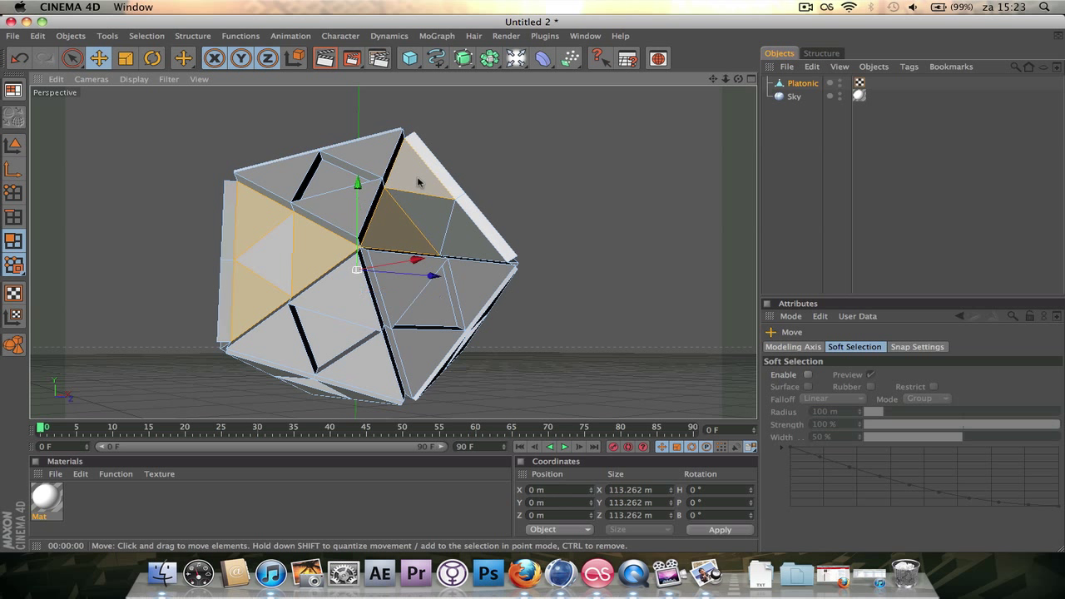
Step: Add the corner triangles of the remaining flat faces around the Platonic to the selection, leaving out their central triangles
left_click_drag(738, 79, 541, 154)
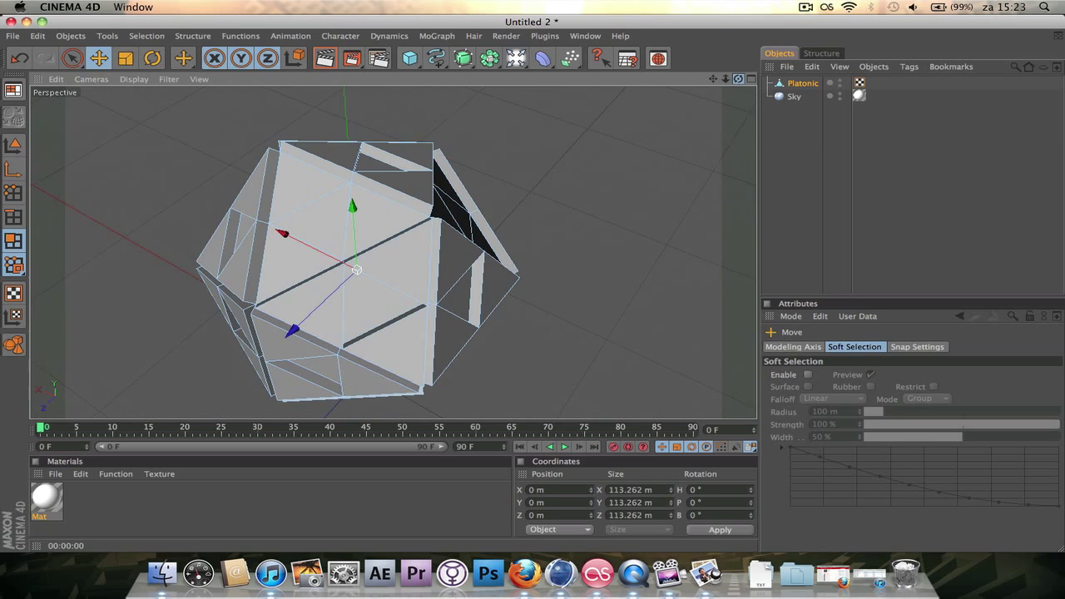
left_click(297, 206)
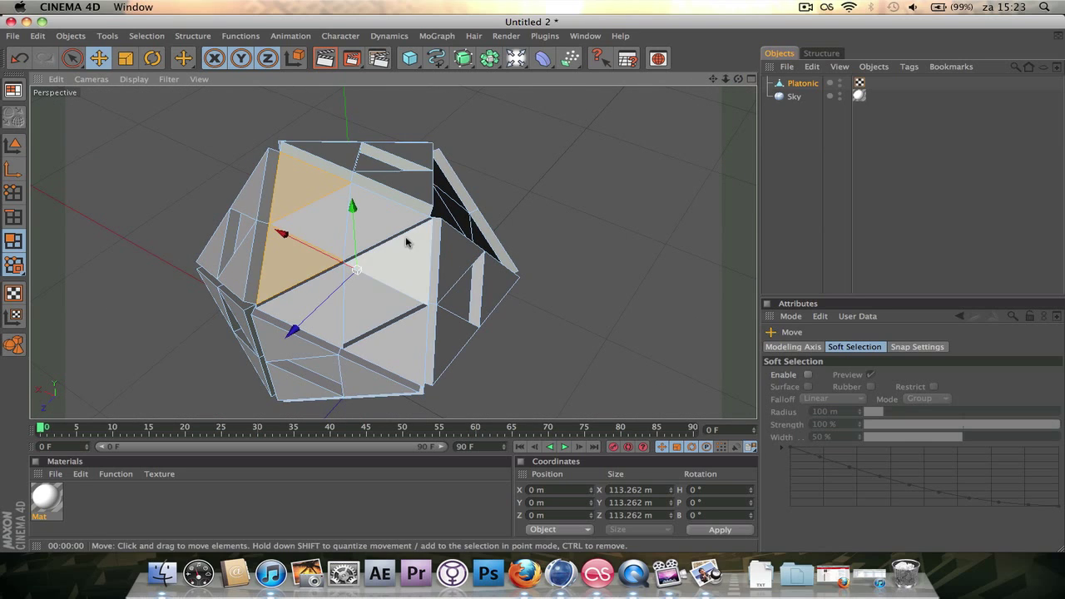
left_click_drag(737, 80, 673, 102)
left_click(341, 232, "shift")
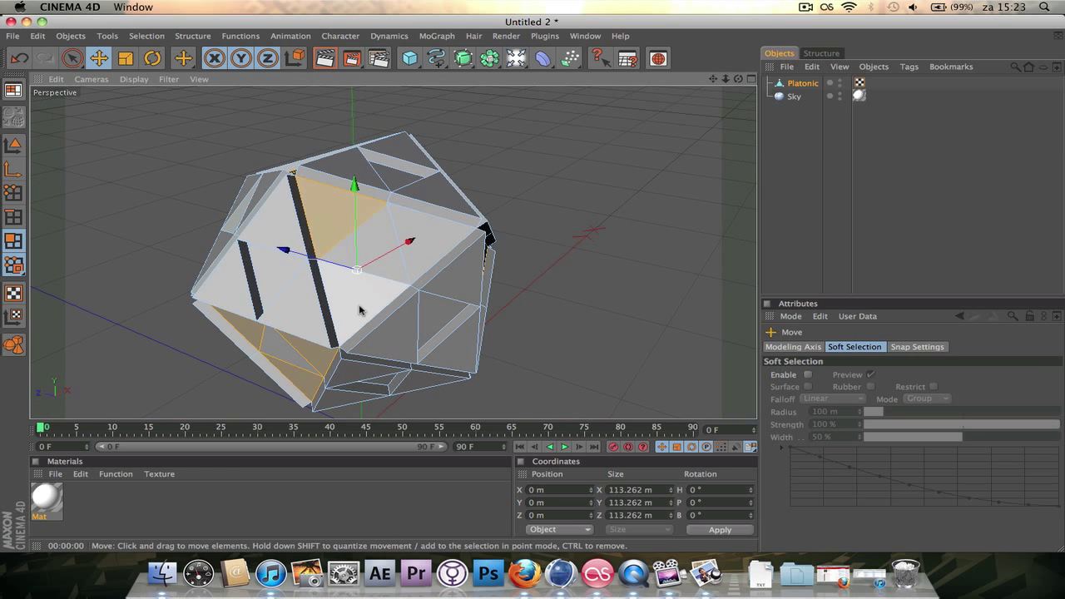
left_click(452, 243, "shift")
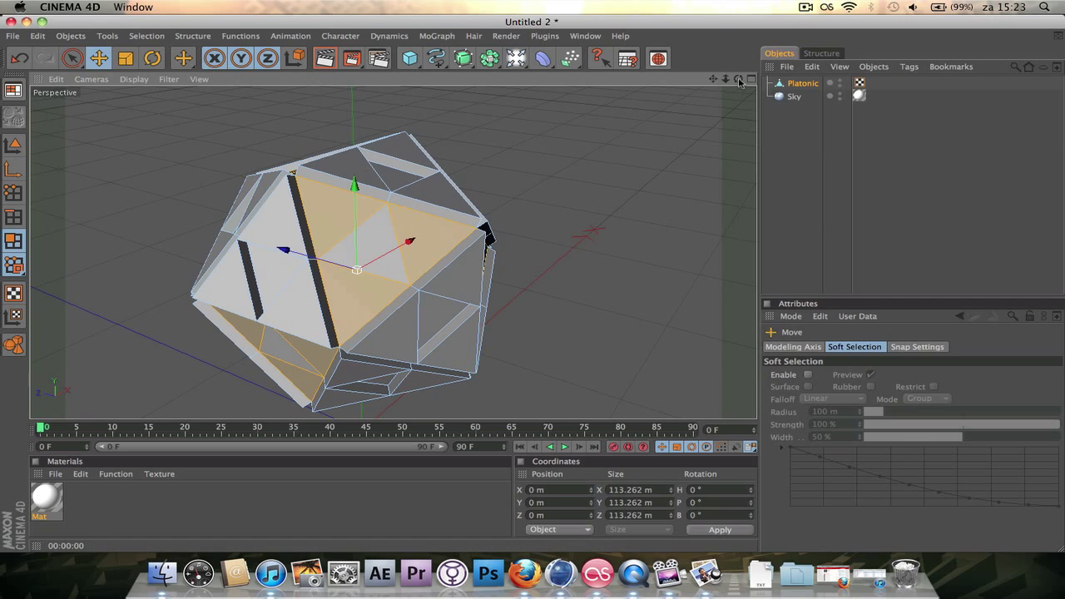
Step: Extrude this last set of corner triangles by 5 m so every face has raised corners
left_click_drag(739, 81, 693, 88)
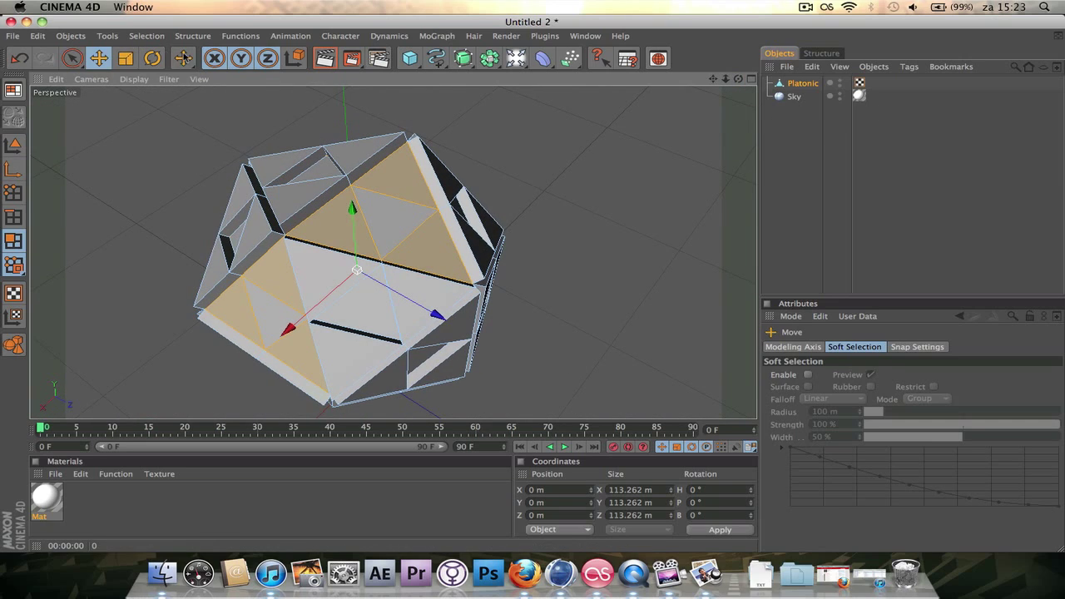
left_click_drag(184, 58, 220, 113)
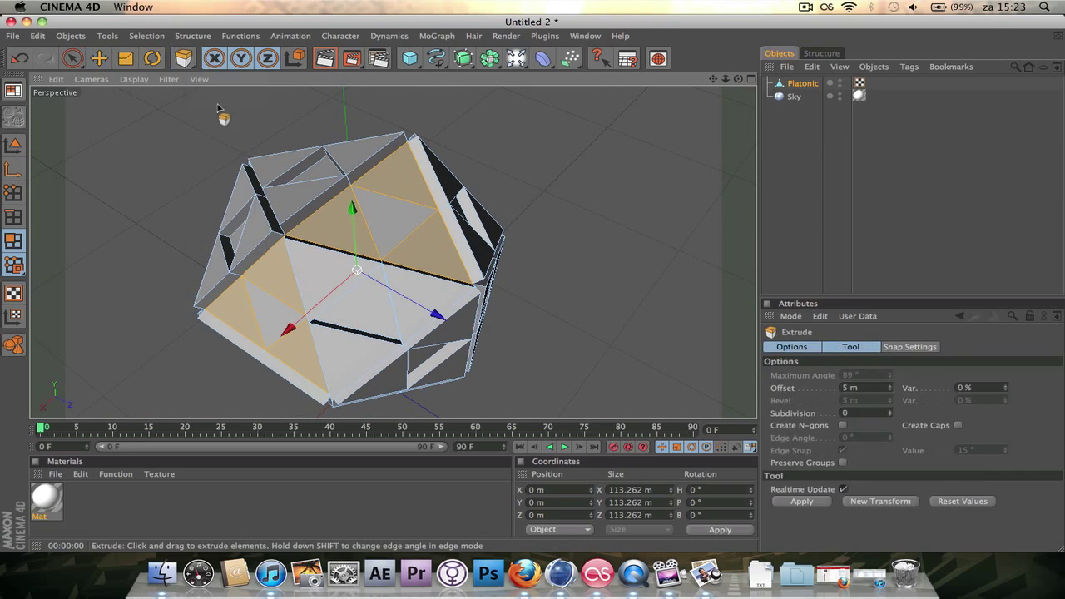
left_click(777, 501)
Step: Start a new selection with the recessed central triangles of five neighbouring faces of the Platonic
left_click(98, 58)
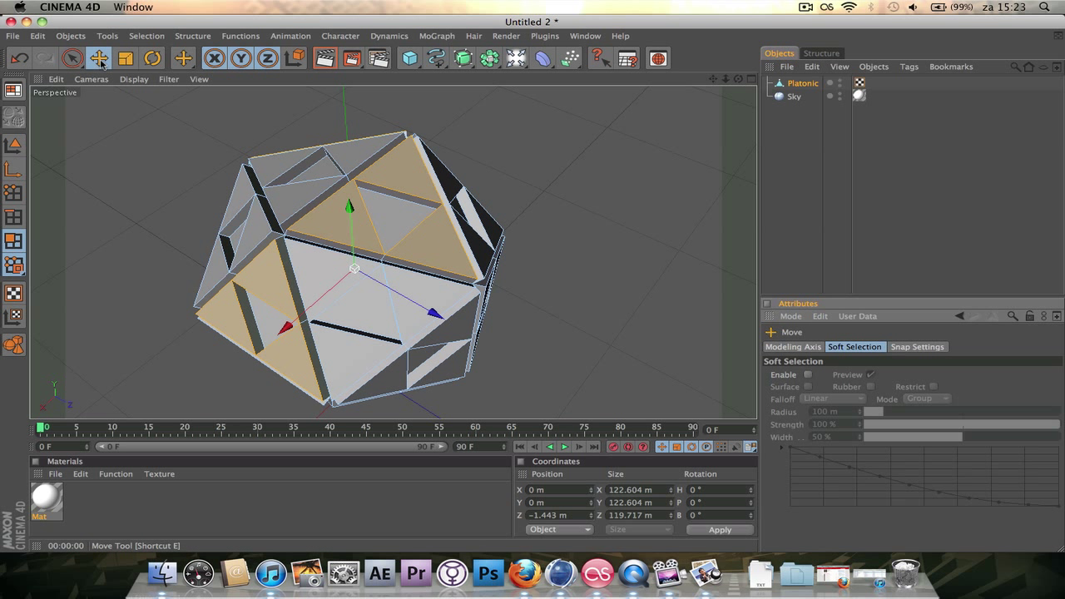
left_click(387, 215)
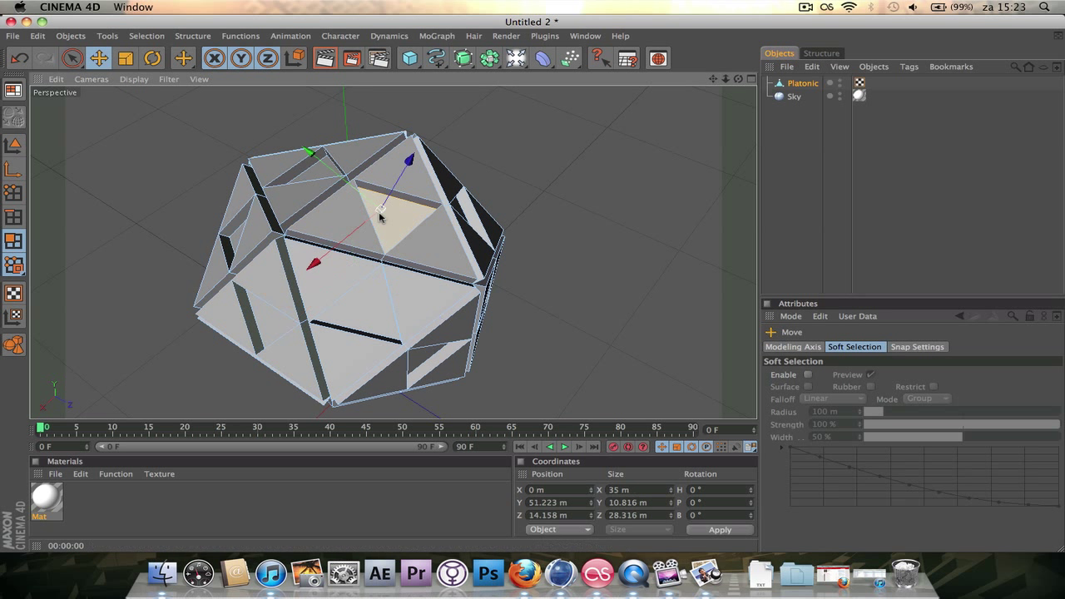
left_click(371, 314, "shift")
left_click(265, 321, "shift")
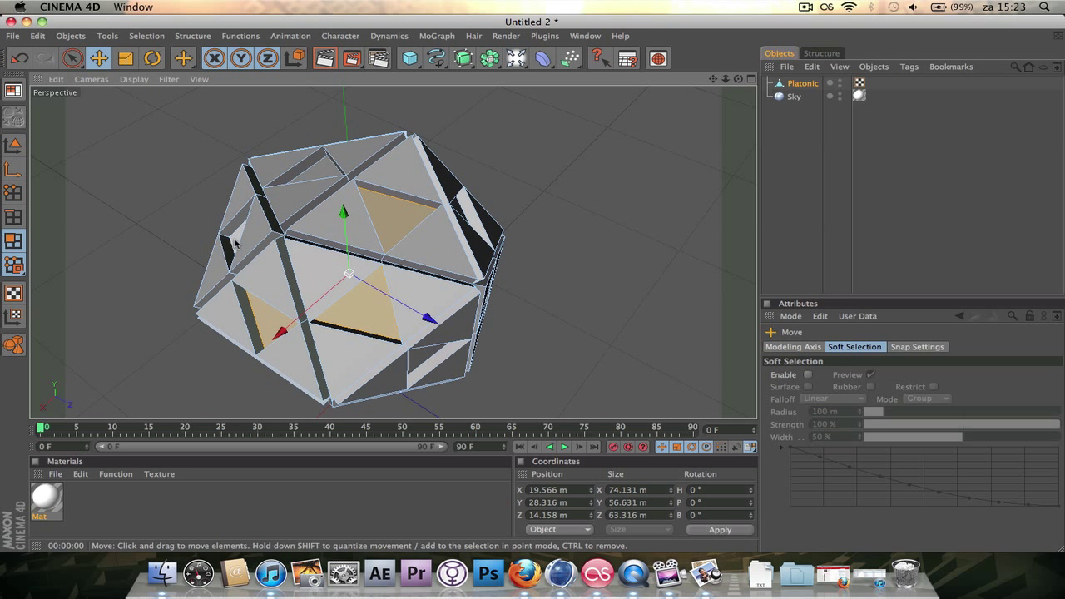
left_click(236, 243, "shift")
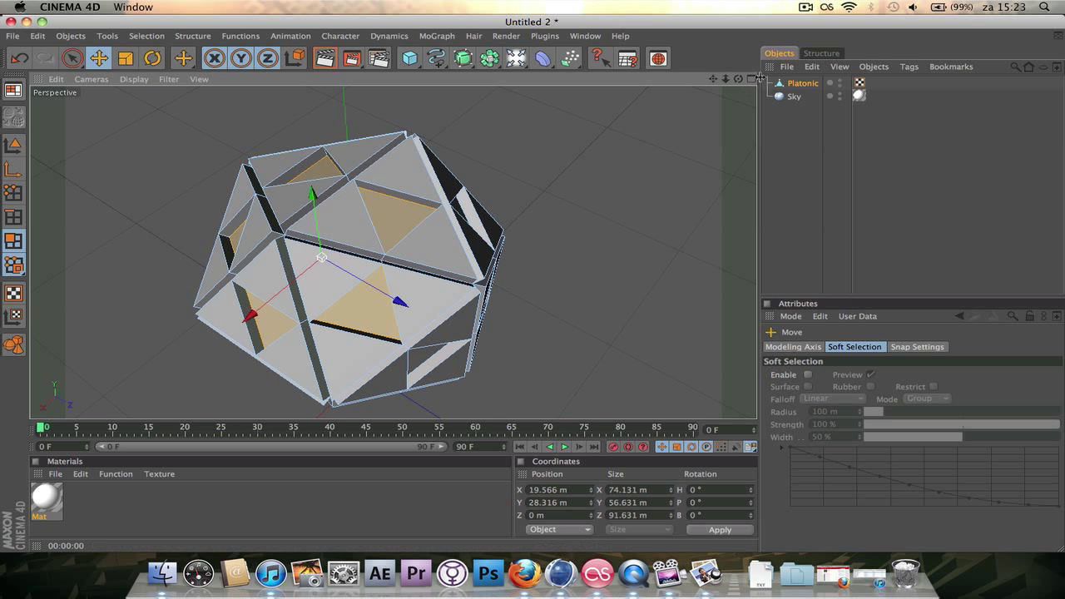
Step: Extend the selection to the recessed central triangles of the faces on the adjoining side and underside
left_click_drag(738, 80, 641, 107)
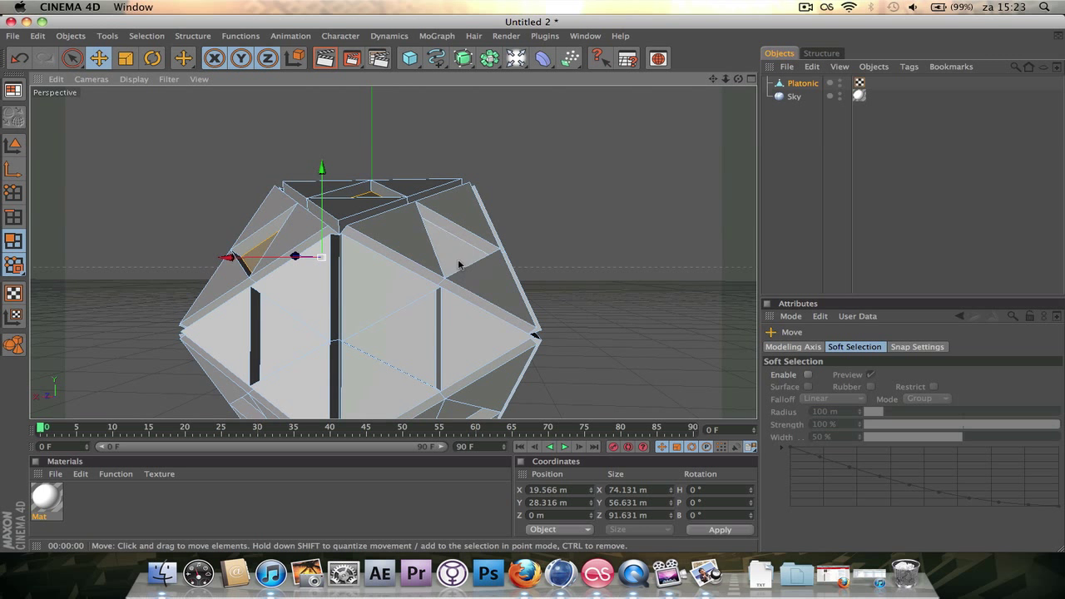
left_click(418, 333, "shift")
left_click(290, 357, "shift")
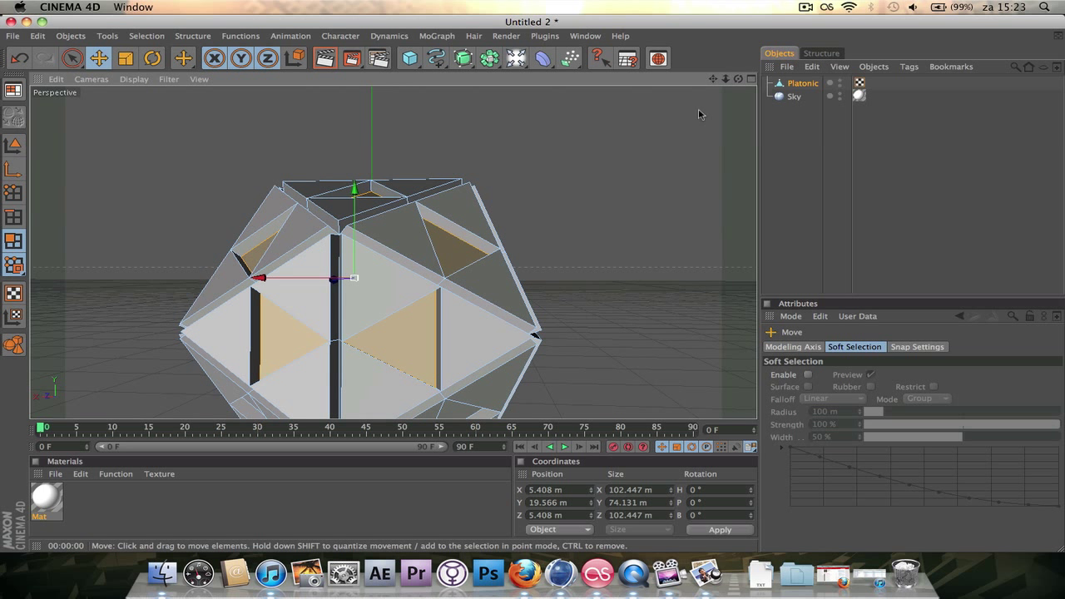
left_click_drag(738, 79, 732, 17)
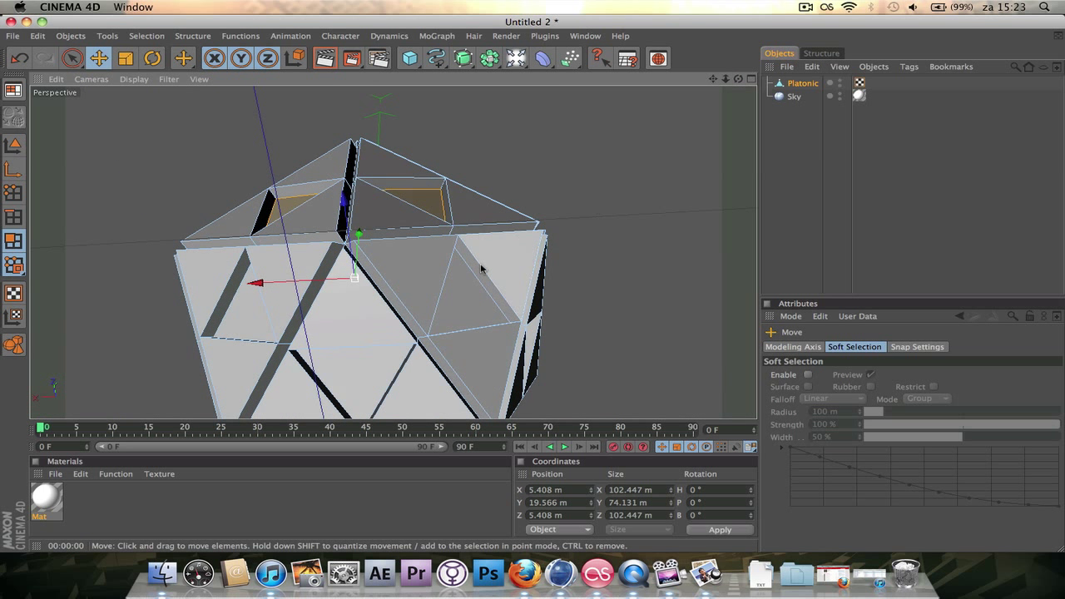
left_click(476, 301, "shift")
left_click(380, 357, "shift")
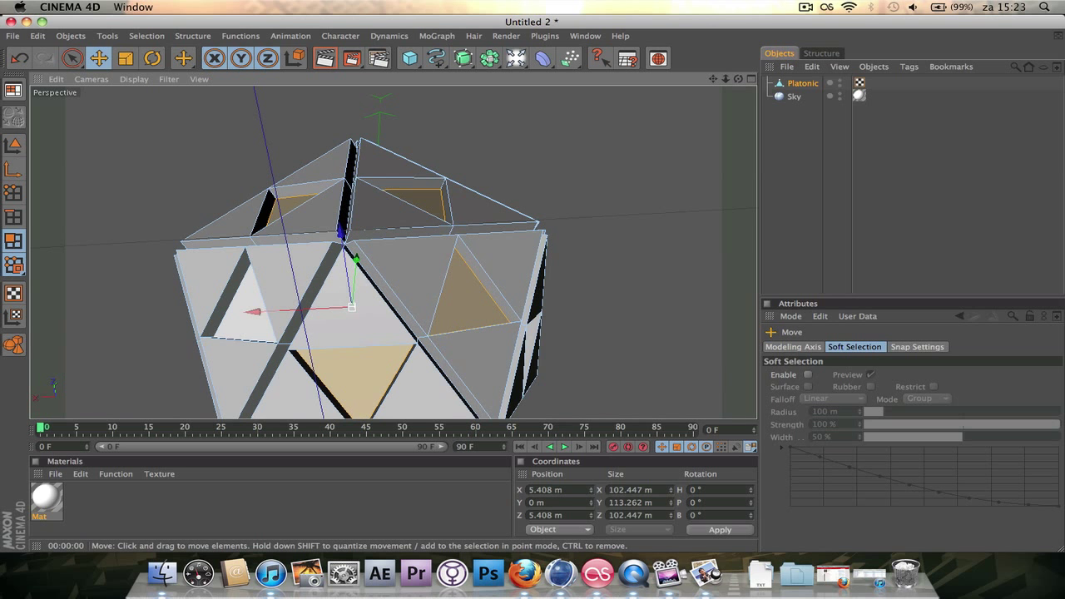
left_click(243, 304, "shift")
Step: Add the unselected central triangles of the next group of neighbouring faces to the selection
left_click_drag(738, 79, 690, 117)
left_click(292, 292, "shift")
left_click(305, 175, "shift")
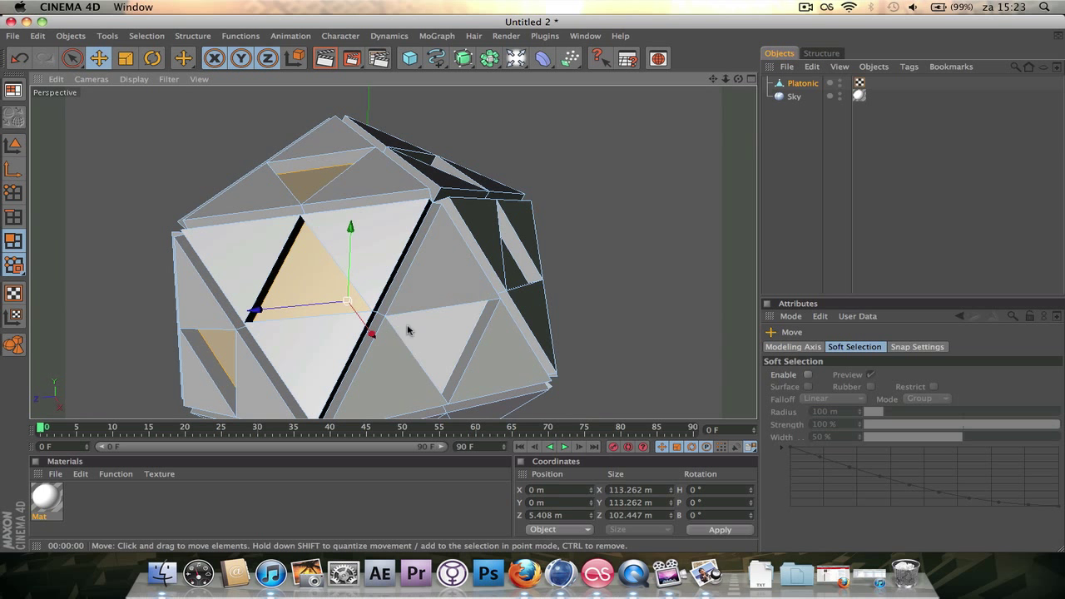
left_click(430, 360, "shift")
left_click(513, 265, "shift")
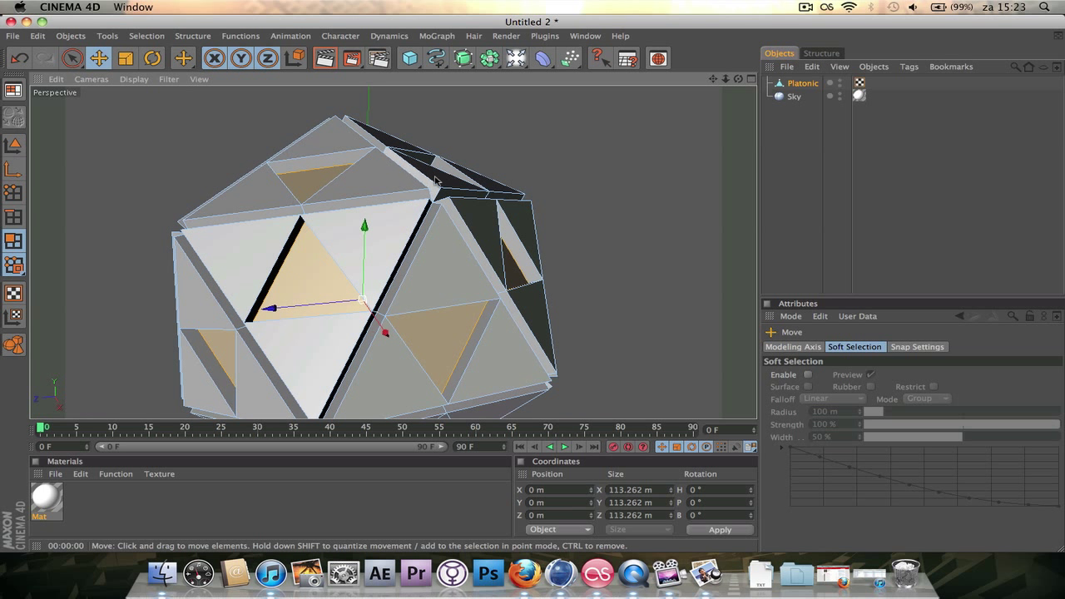
Step: Add the last unselected central triangles around the Platonic so all its faces' centres are selected
left_click_drag(736, 78, 695, 108)
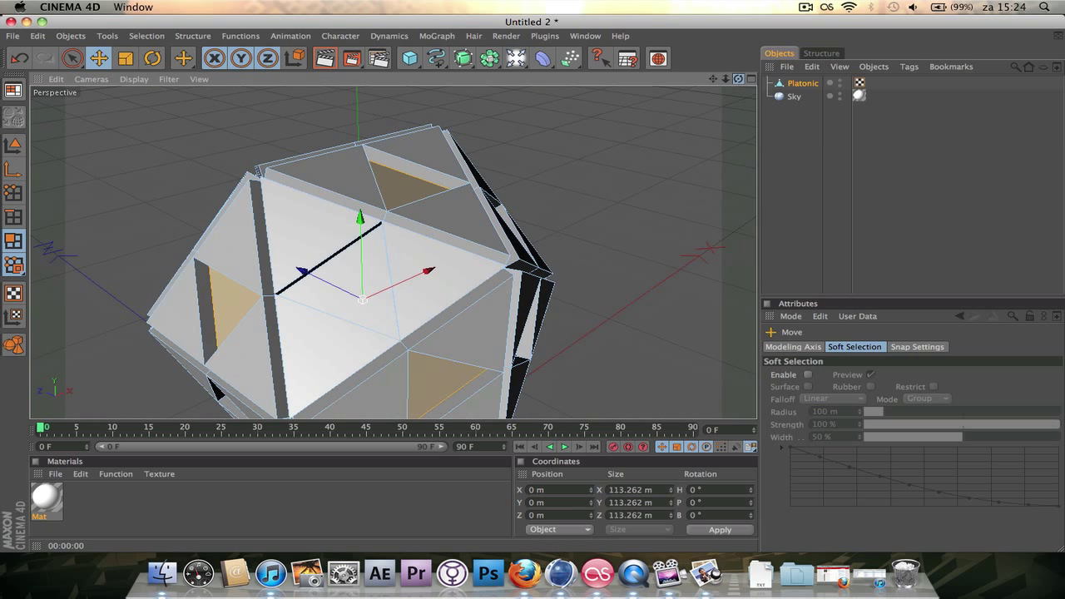
left_click(336, 298, "shift")
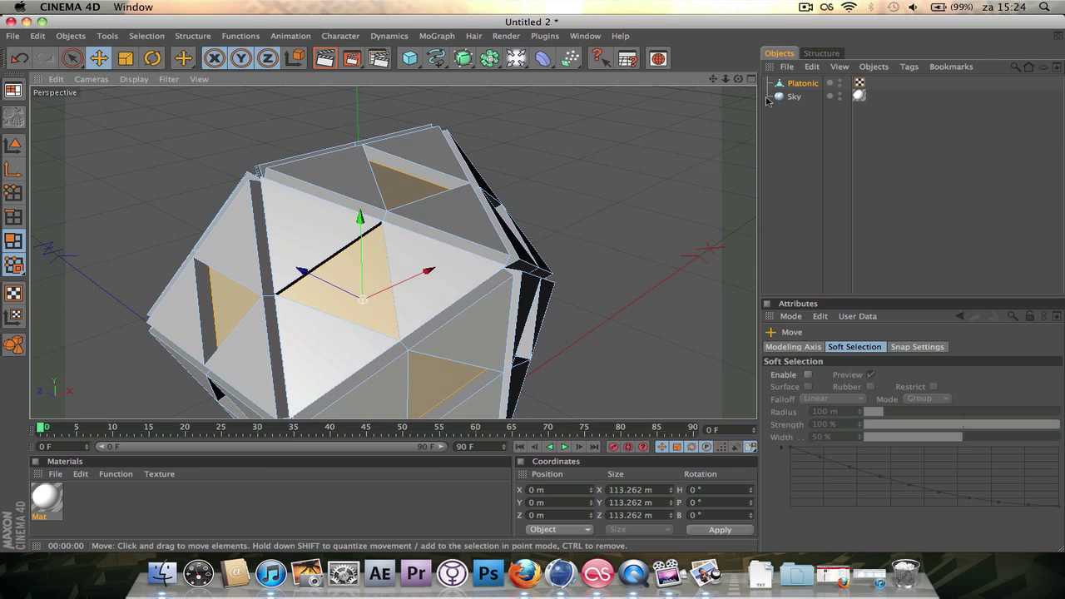
left_click_drag(739, 79, 710, 99)
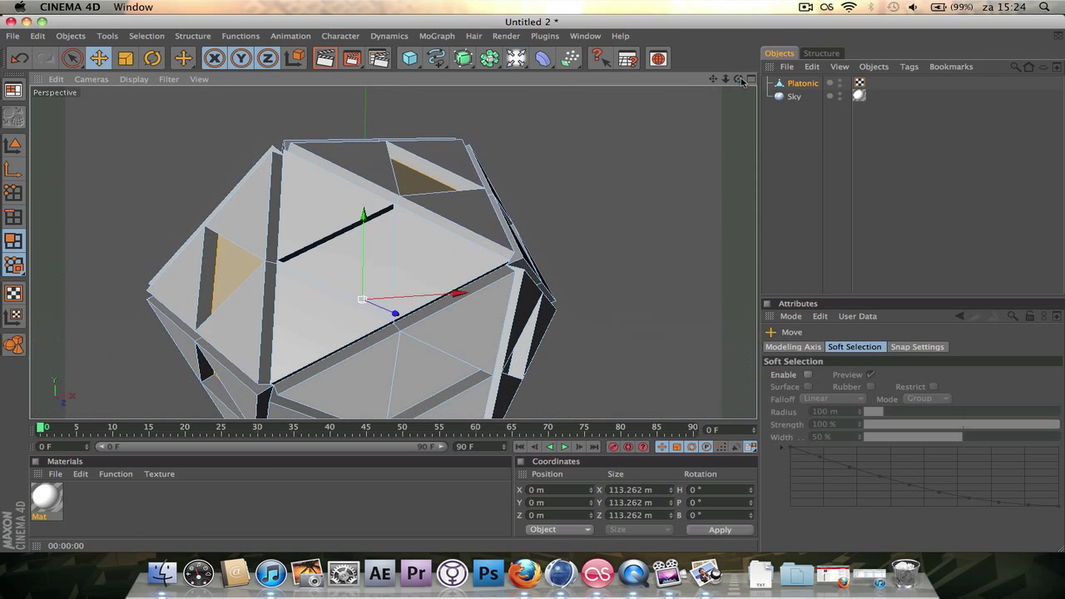
left_click(427, 376, "shift")
left_click_drag(739, 81, 712, 96)
left_click(280, 357, "shift")
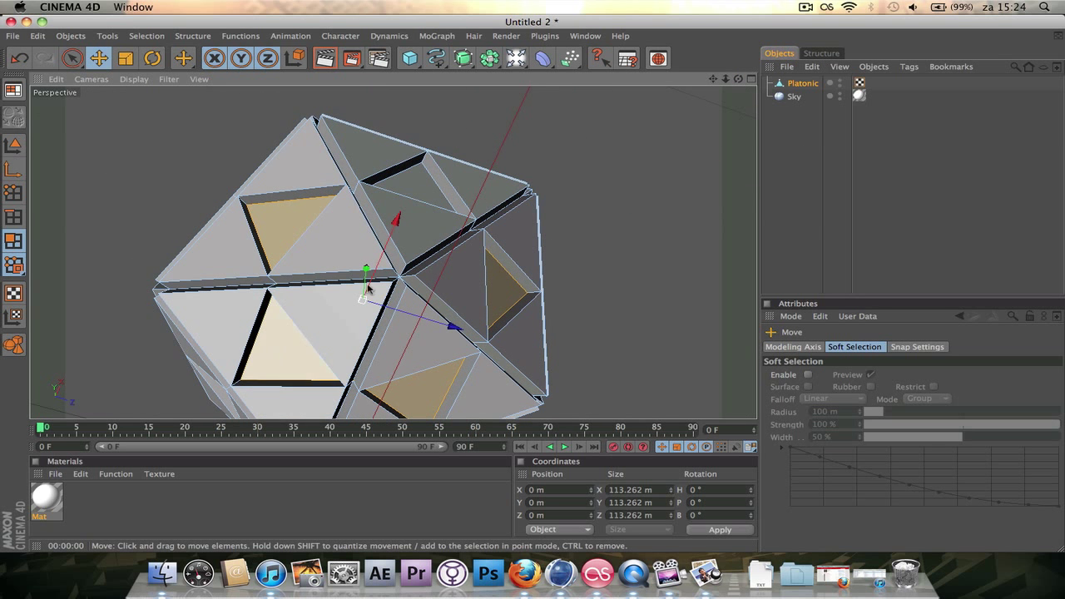
left_click(419, 185, "shift")
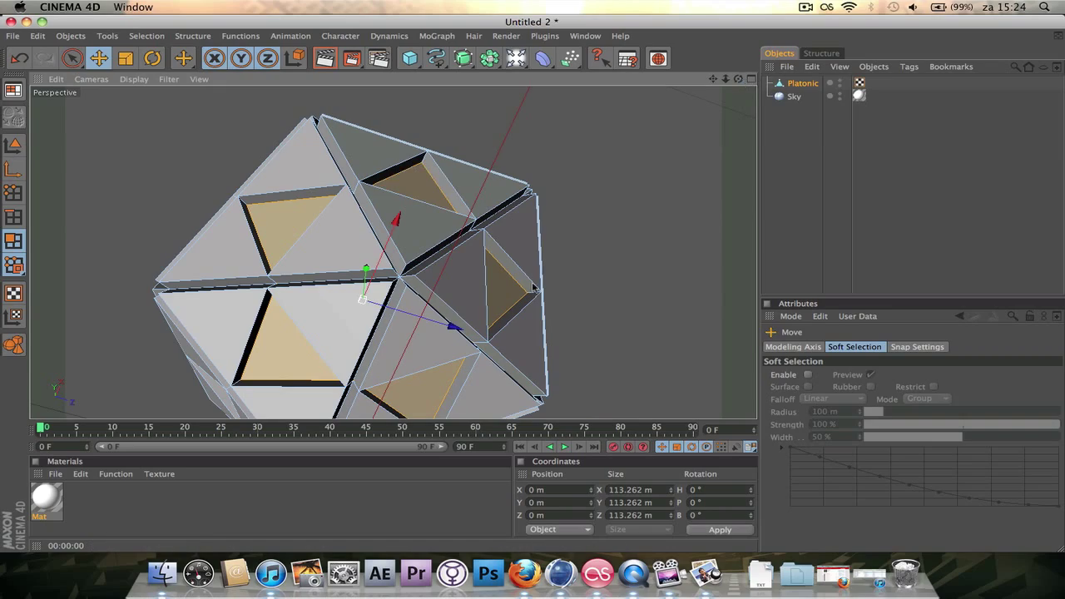
Step: Check the selection around the Platonic and extrude all its central triangles inward with an offset of -20 m
left_click_drag(738, 79, 699, 154)
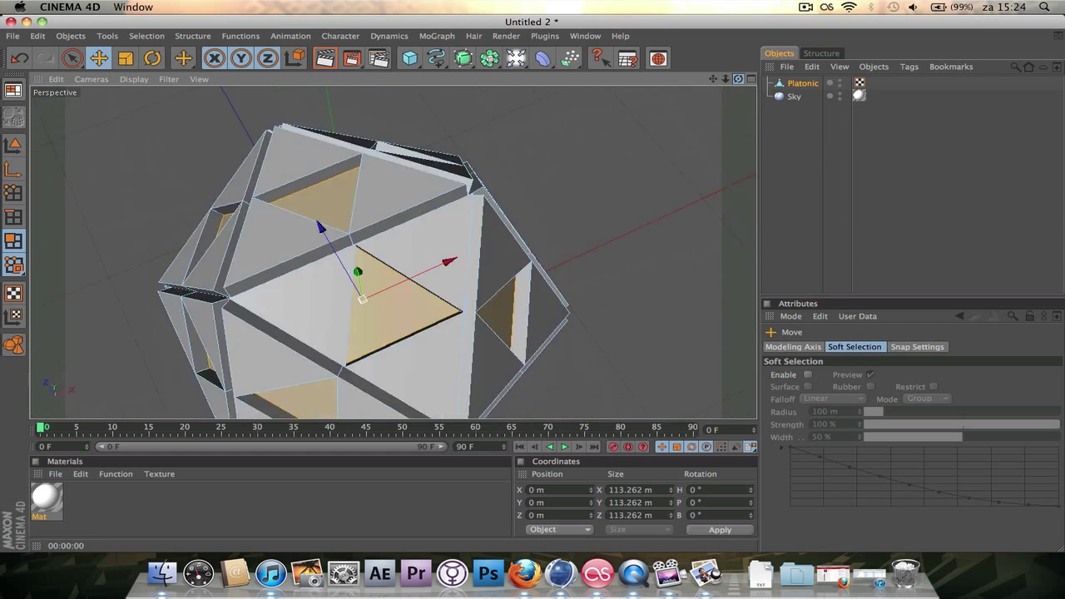
left_click_drag(400, 273, 382, 271, "alt")
left_click_drag(183, 57, 208, 95)
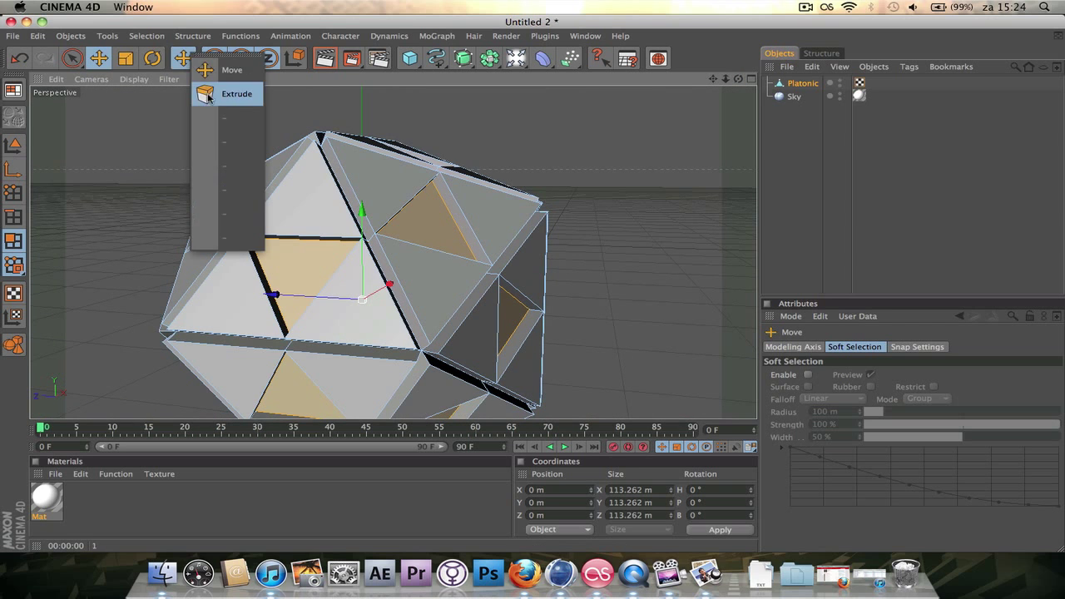
left_click(208, 94)
left_click_drag(848, 388, 778, 401)
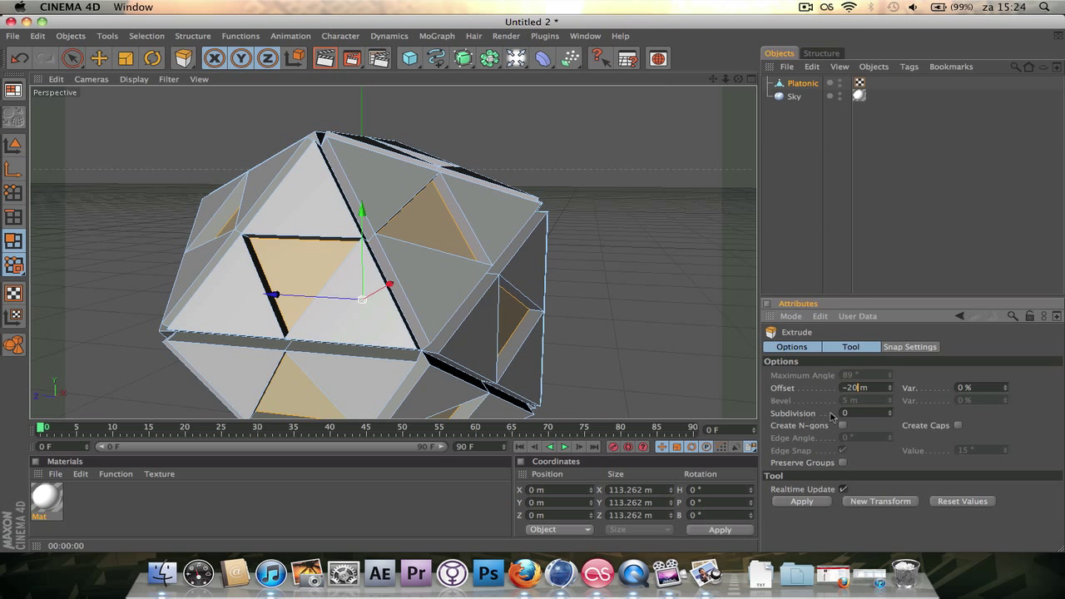
left_click(804, 502)
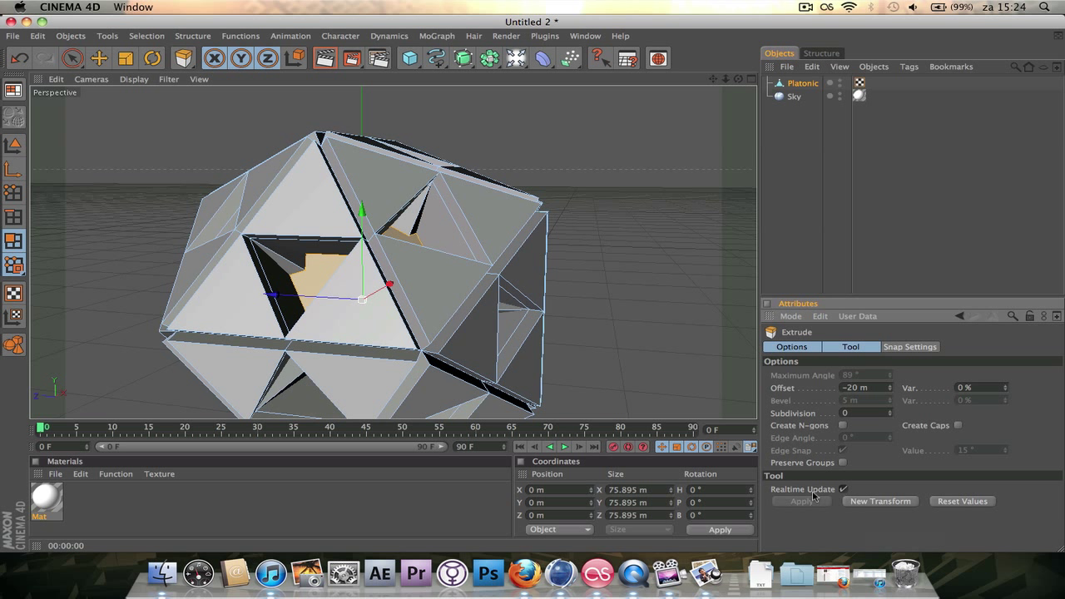
Step: Apply a second -20 m extrusion to the selected central triangles as a new transform and inspect the Platonic
left_click(882, 502)
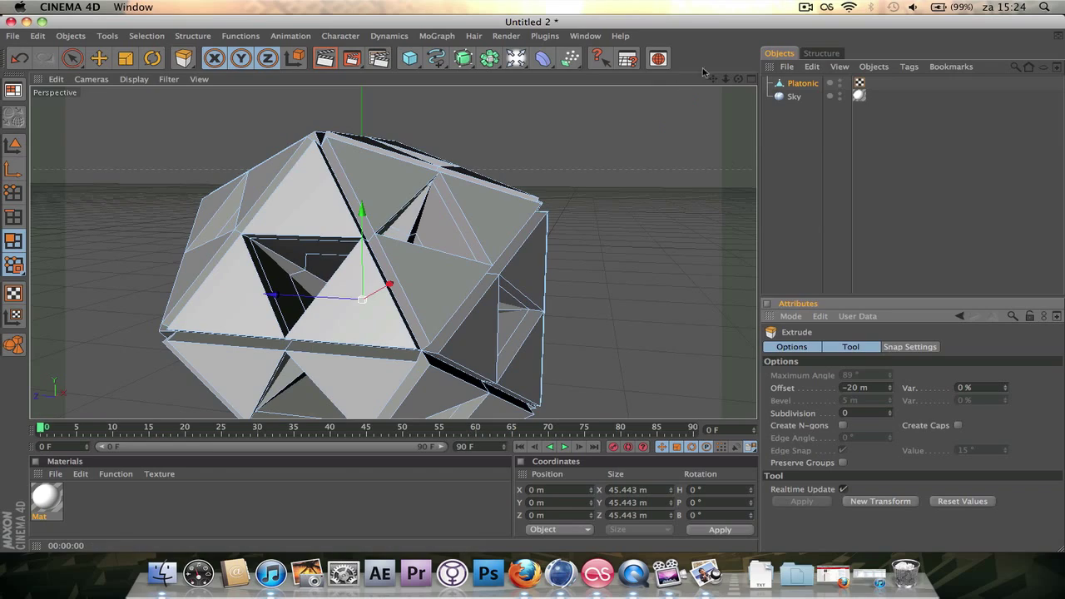
left_click_drag(741, 79, 705, 78)
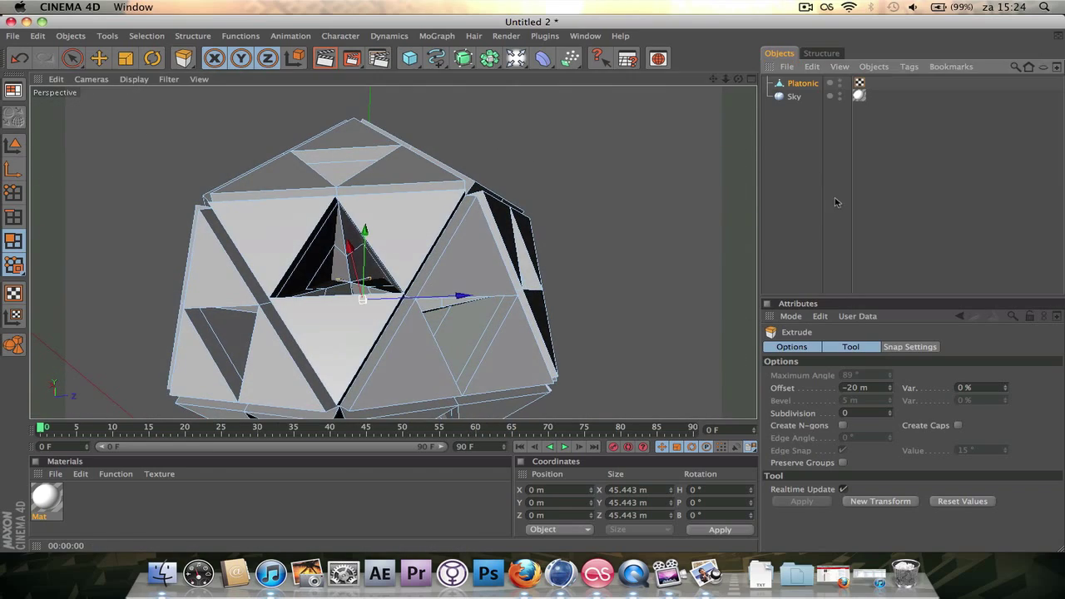
scroll(640, 290, "down", 3)
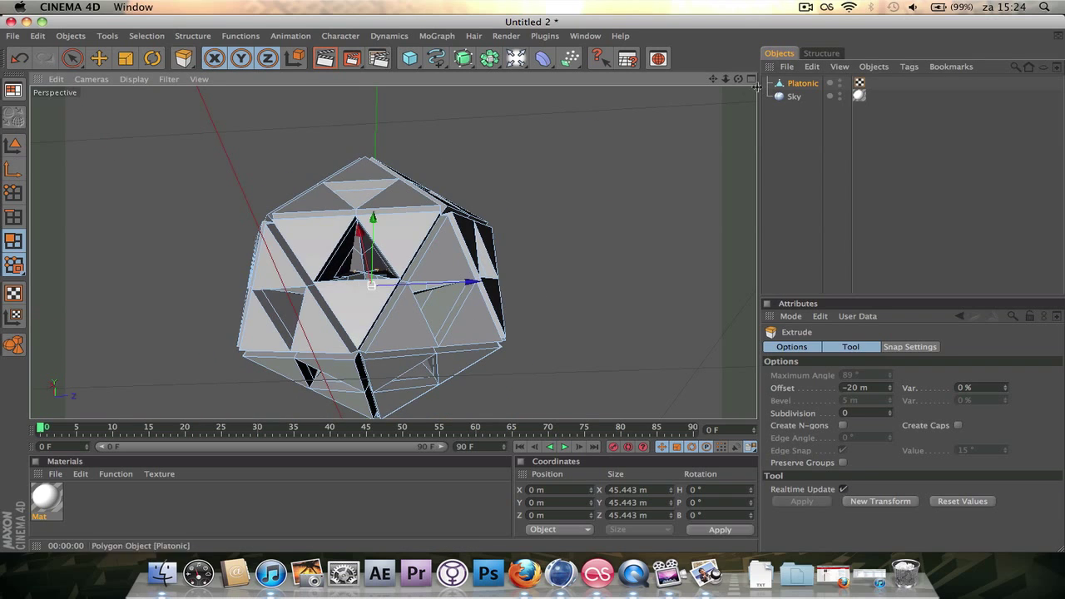
Step: Duplicate the extruded Platonic object in place
left_click_drag(737, 80, 828, 107)
left_click(99, 58)
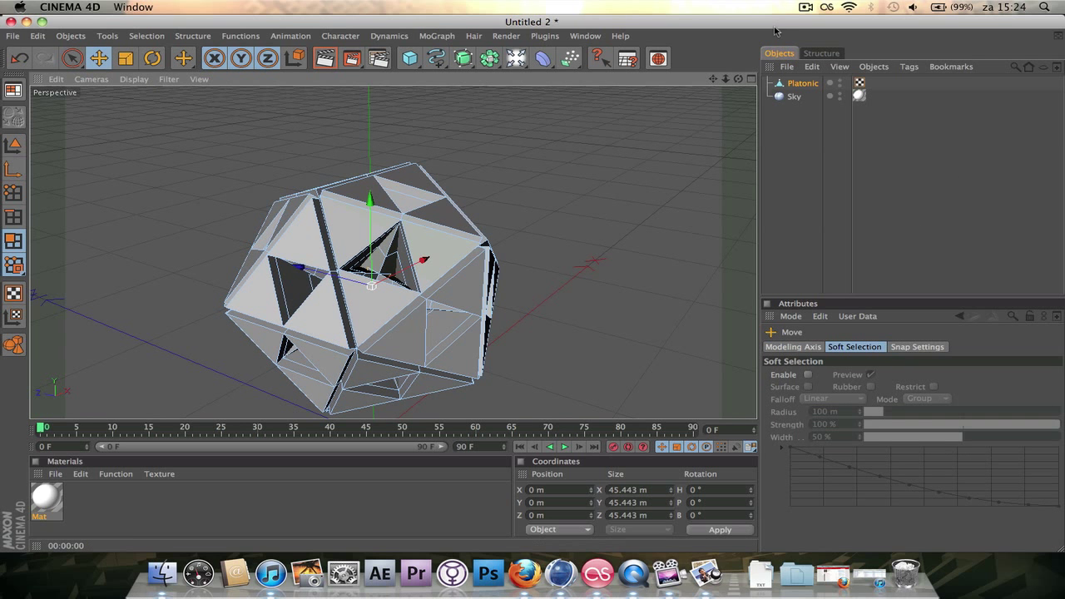
left_click_drag(738, 78, 754, 83)
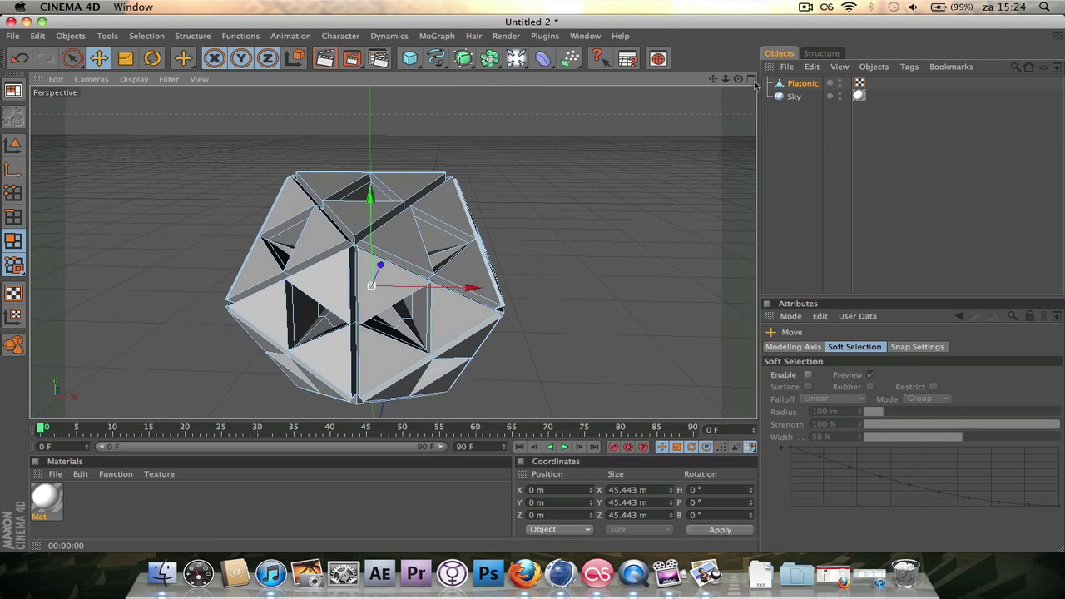
key("super+d")
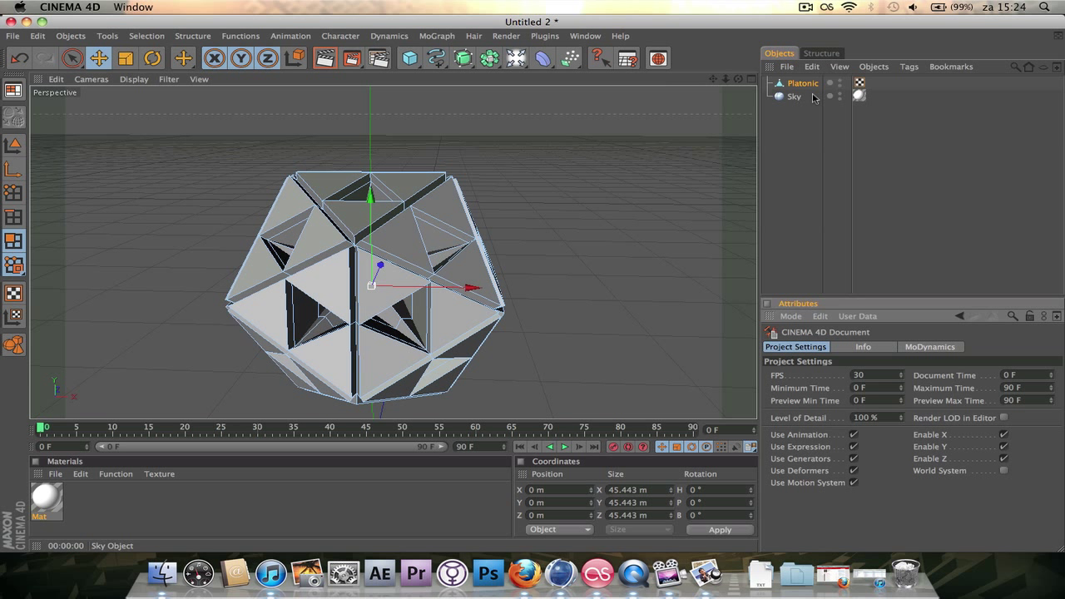
key("super+v")
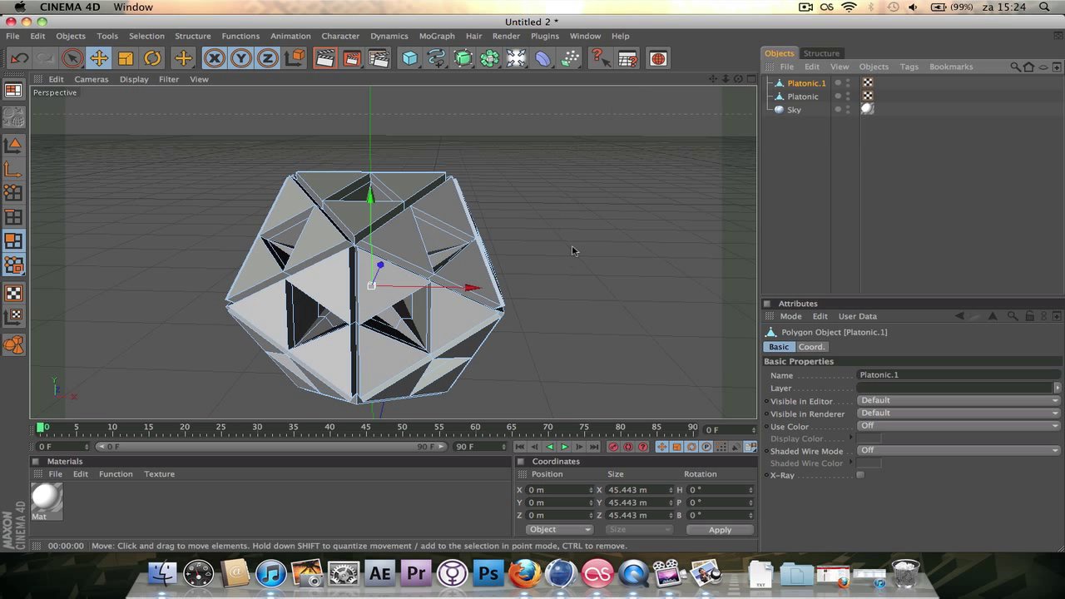
scroll(571, 250, "down", 2)
scroll(572, 249, "down", 1)
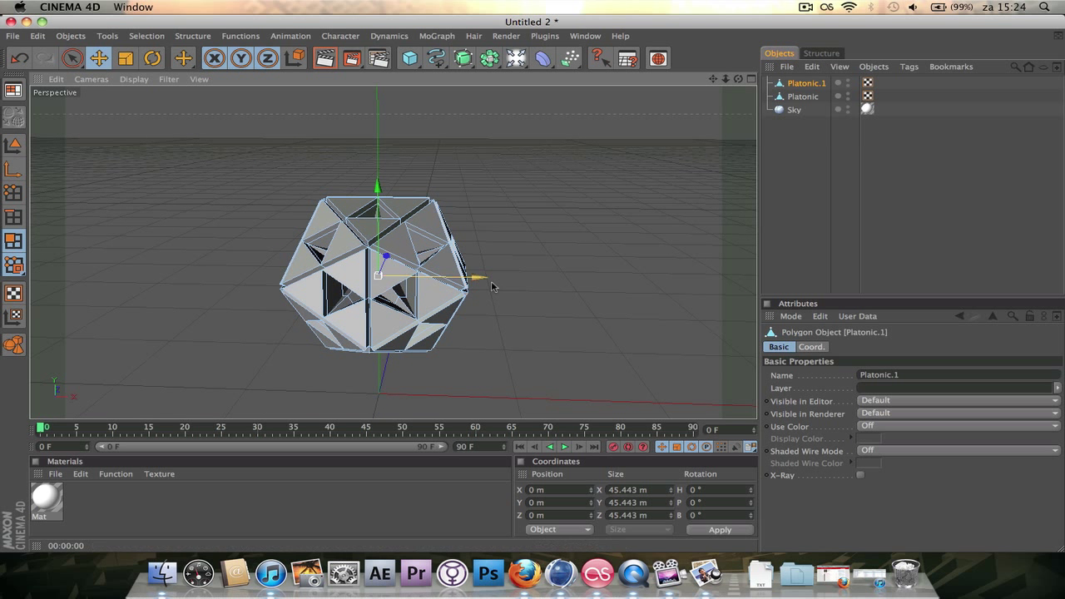
scroll(487, 283, "down", 3)
left_click_drag(487, 264, 573, 267)
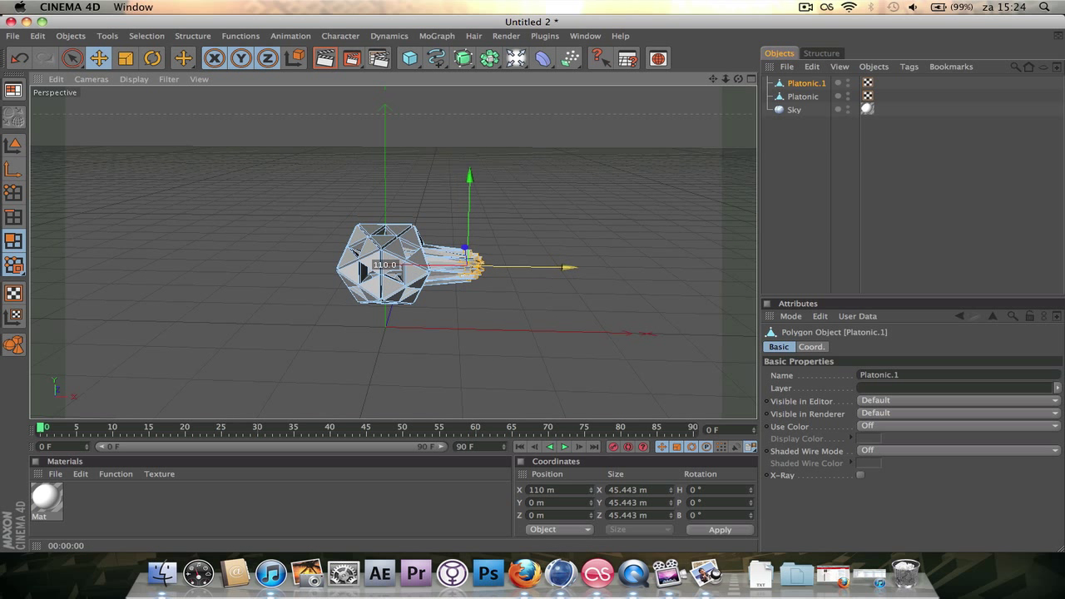
key("super+z")
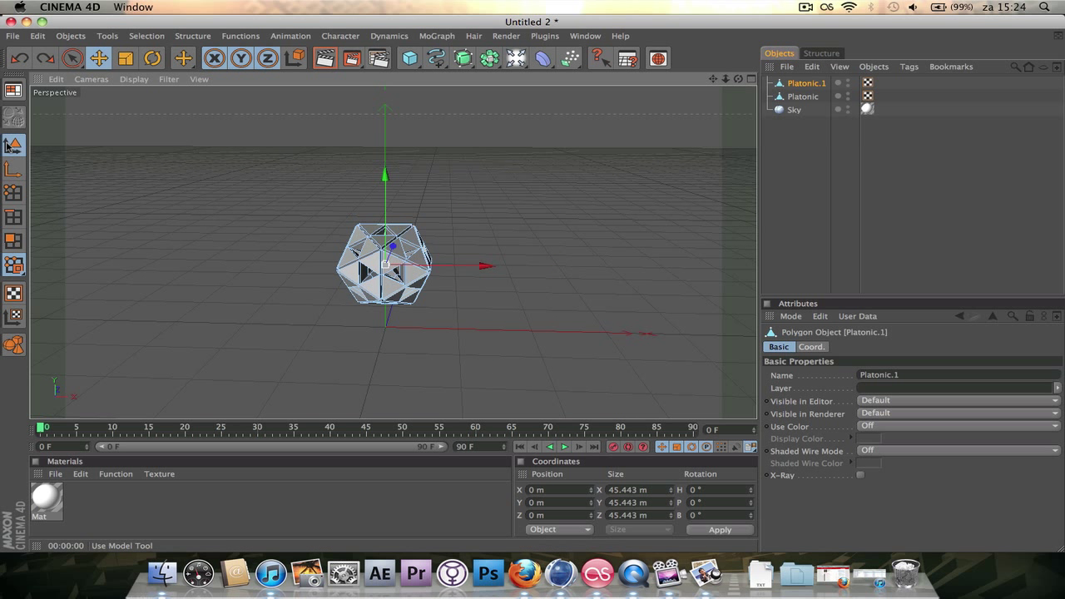
Step: Move the duplicate Platonic as a whole object along the X axis to X 300 m
left_click(10, 146)
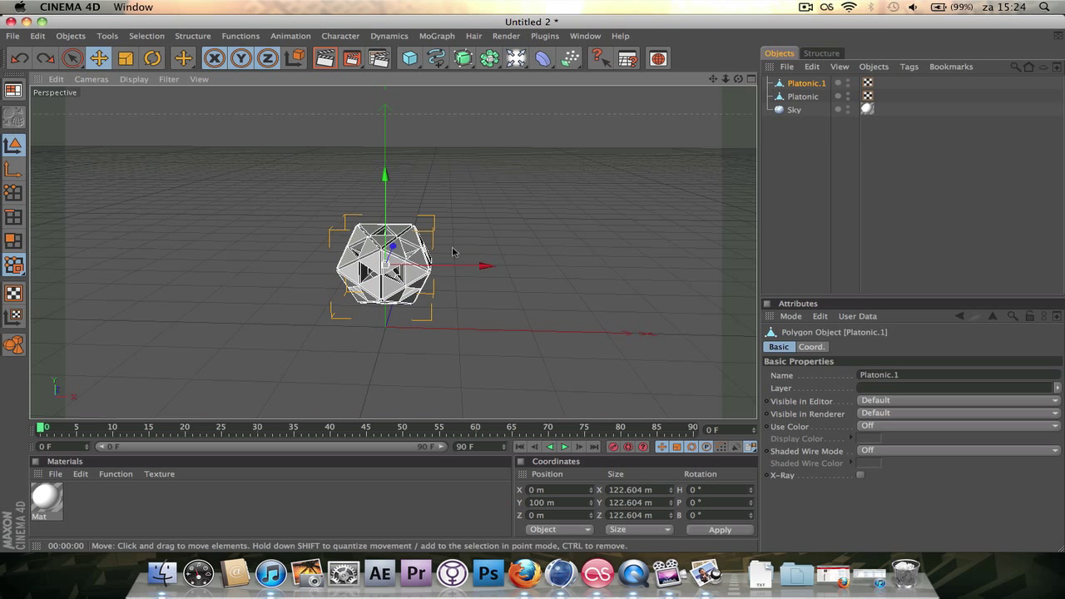
left_click_drag(482, 266, 602, 275)
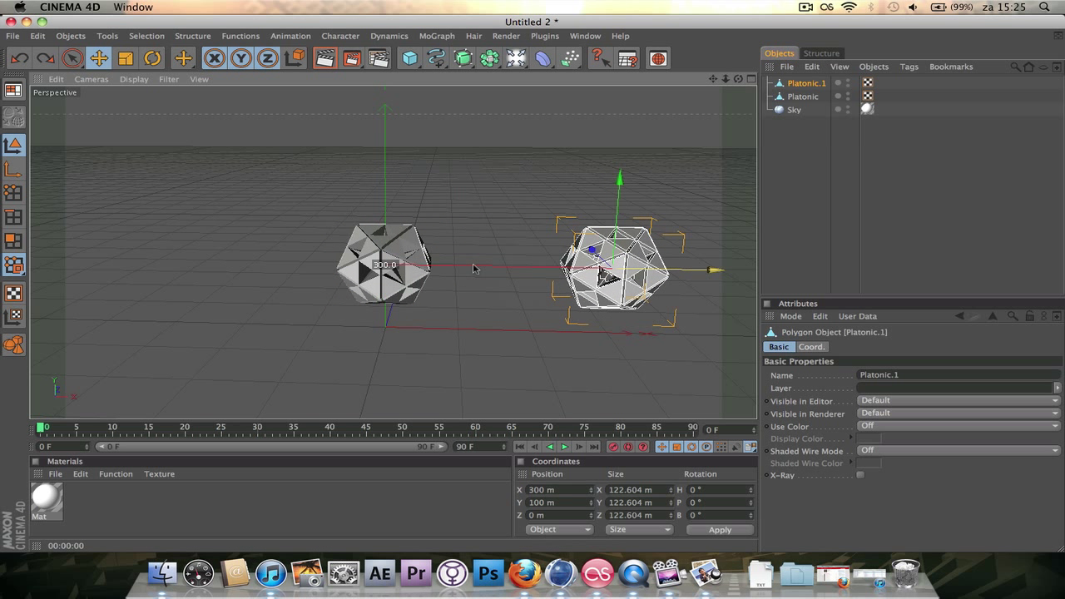
left_click_drag(473, 268, 470, 264)
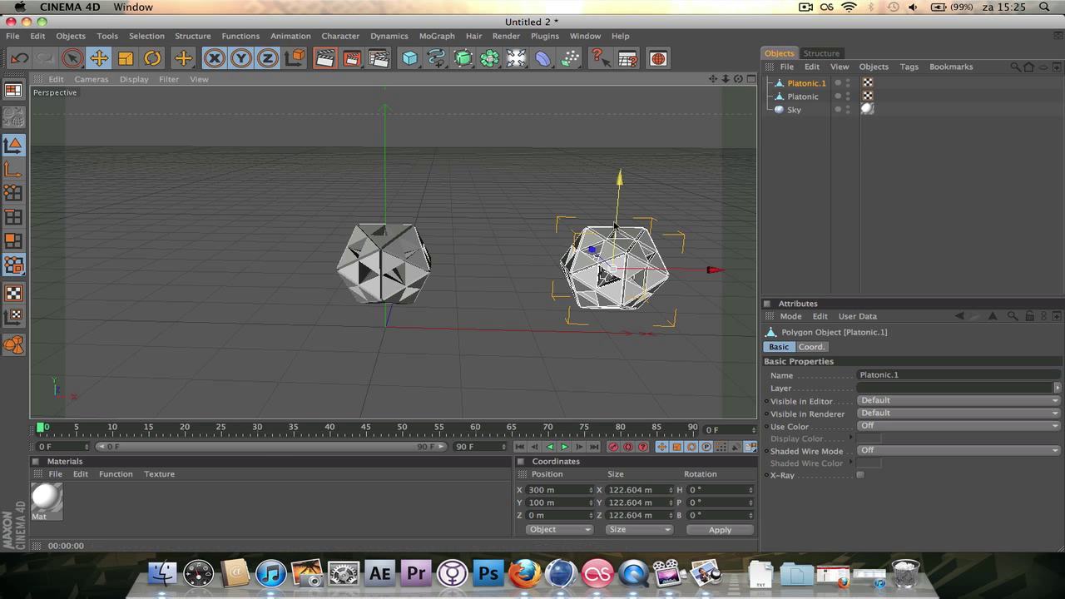
left_click_drag(713, 78, 667, 80)
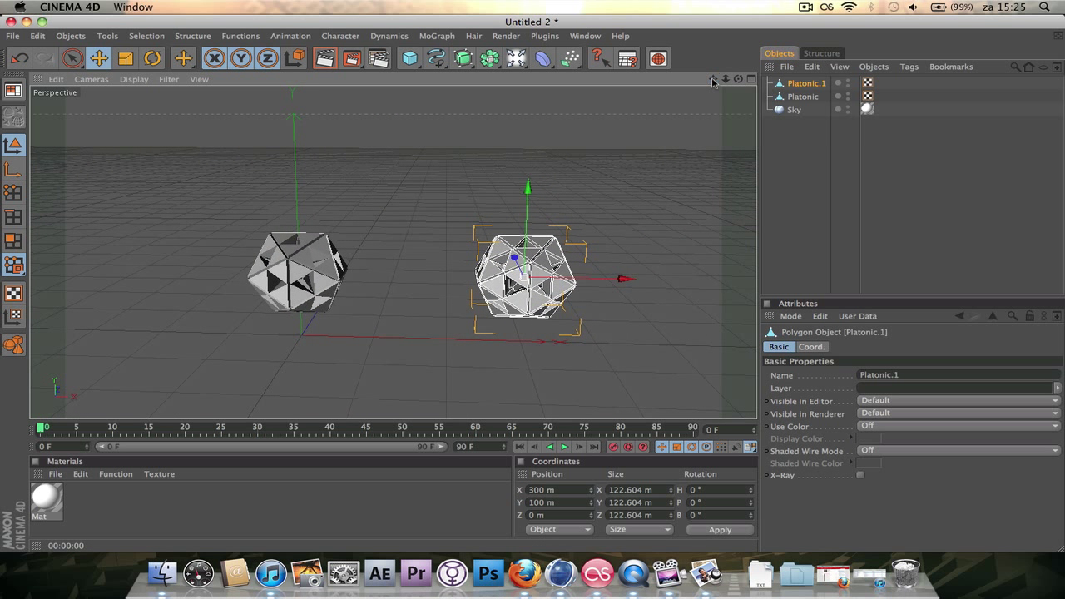
Step: Add a cylinder, move it between the two Platonics to about X 135 m, and set its radius to 5 m
left_click(804, 160)
left_click_drag(409, 58, 679, 69)
left_click_drag(354, 336, 454, 337)
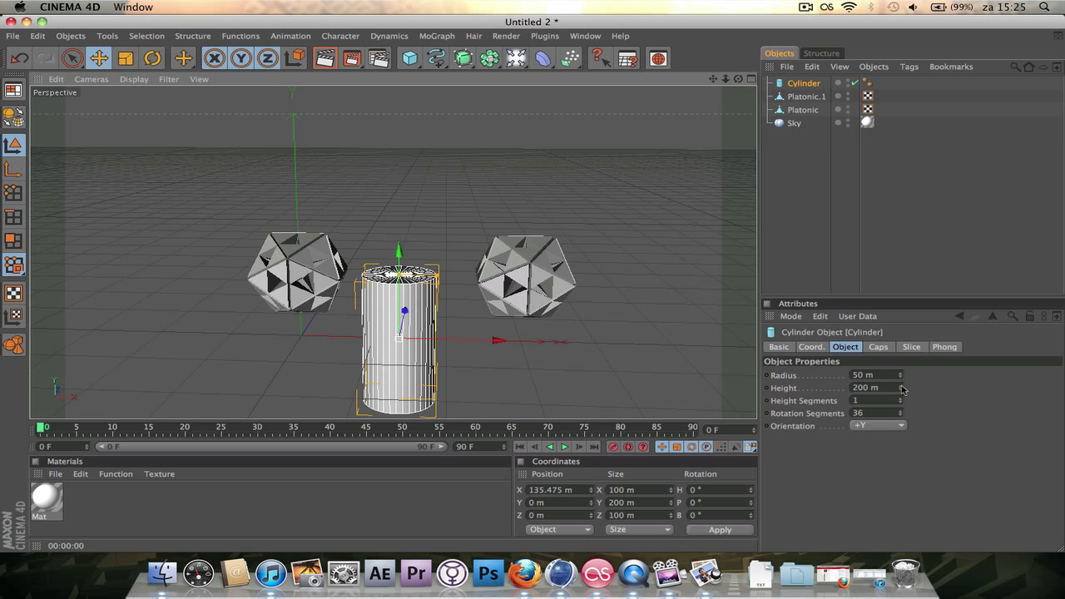
left_click_drag(902, 377, 903, 408)
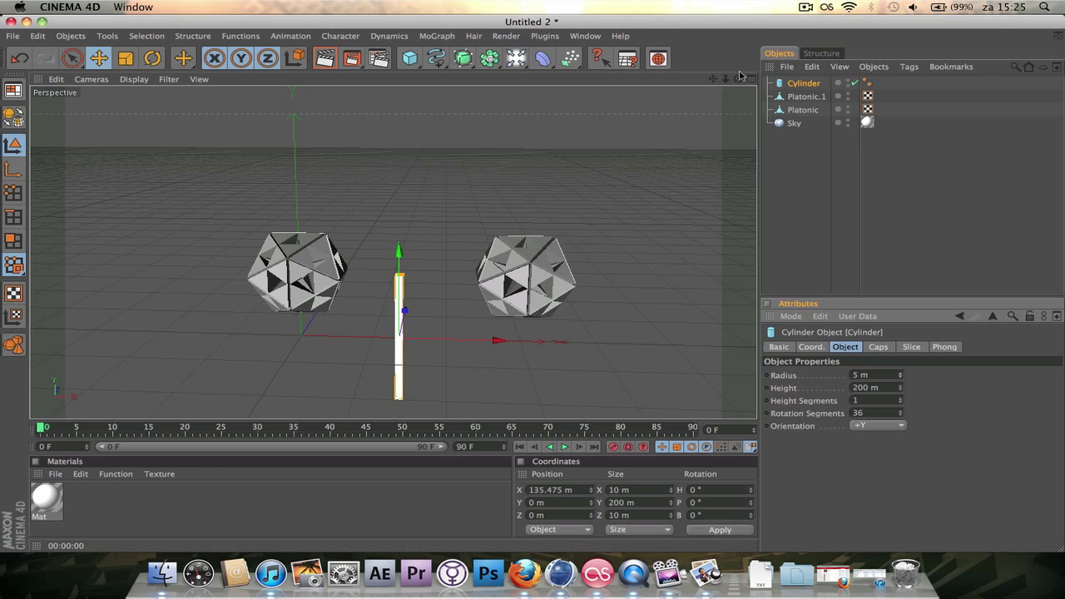
mouse_move(738, 78)
left_mouse_down()
mouse_move(708, 82)
mouse_move(747, 96)
left_mouse_up()
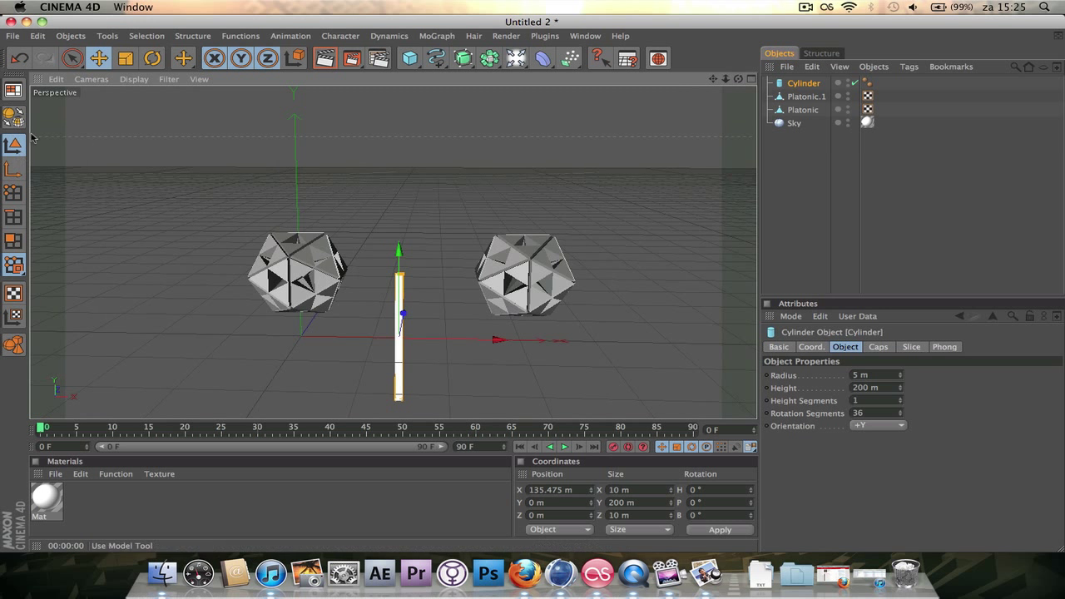
Step: Bank the cylinder 90° to lie horizontally and raise it between the two Platonics to about X 151 m, Y 93 m
left_click(151, 60)
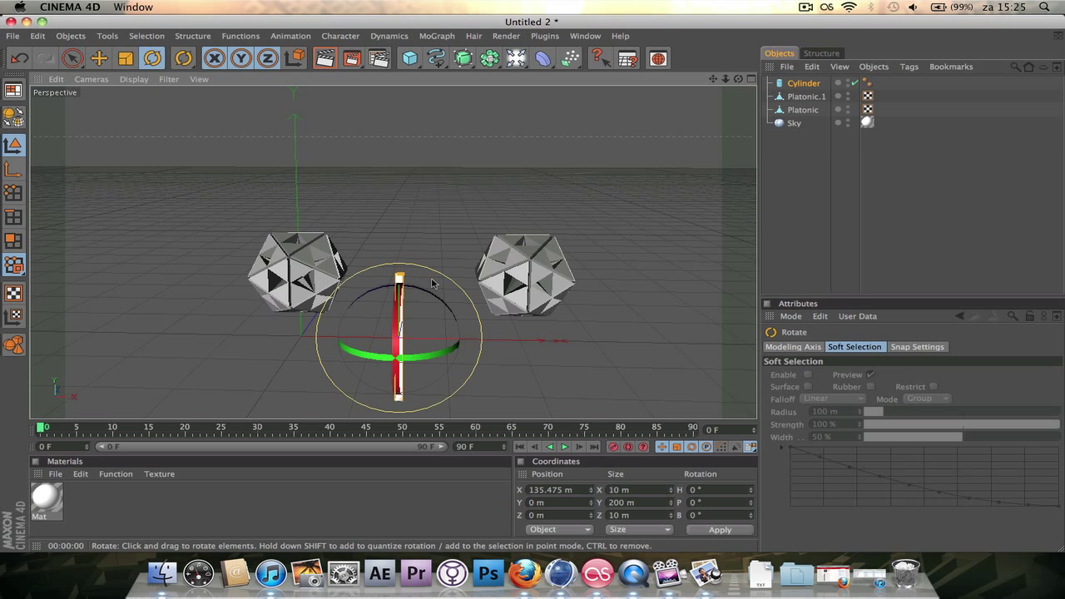
left_click_drag(433, 291, 485, 382)
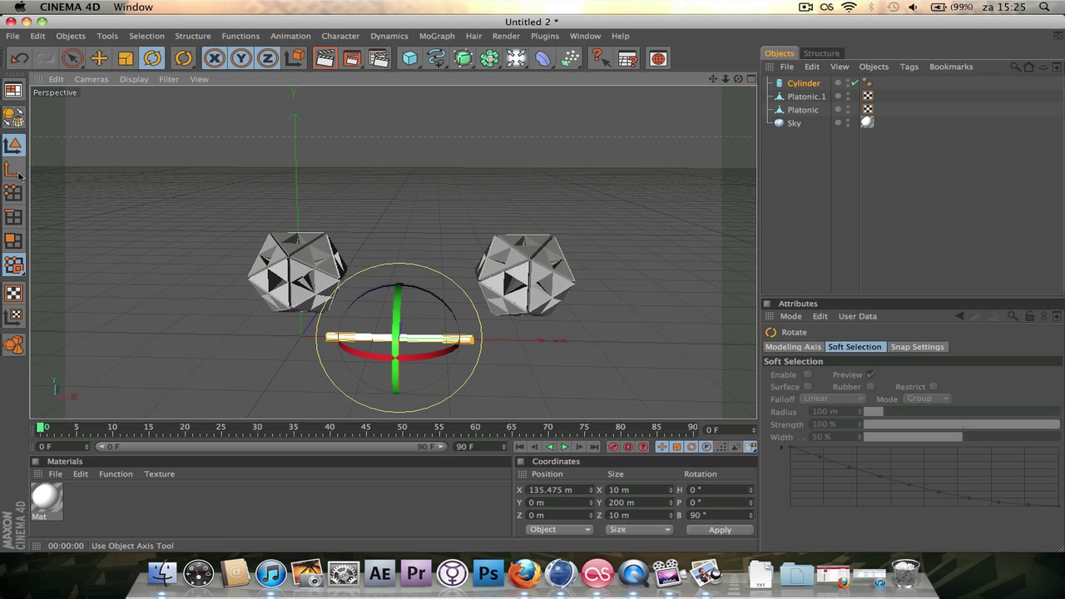
key("e")
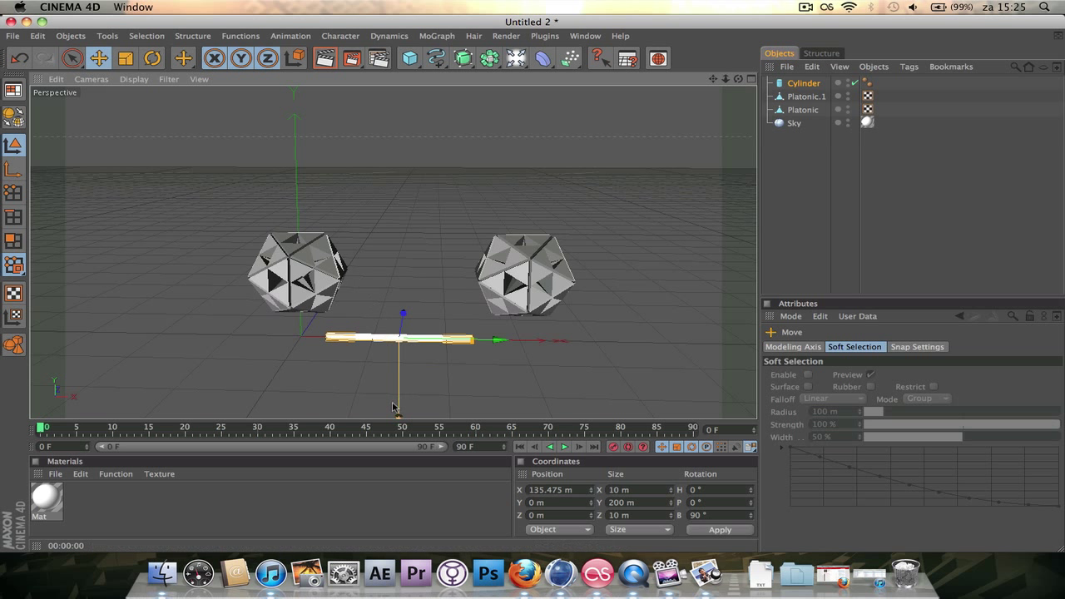
left_click_drag(392, 407, 400, 338)
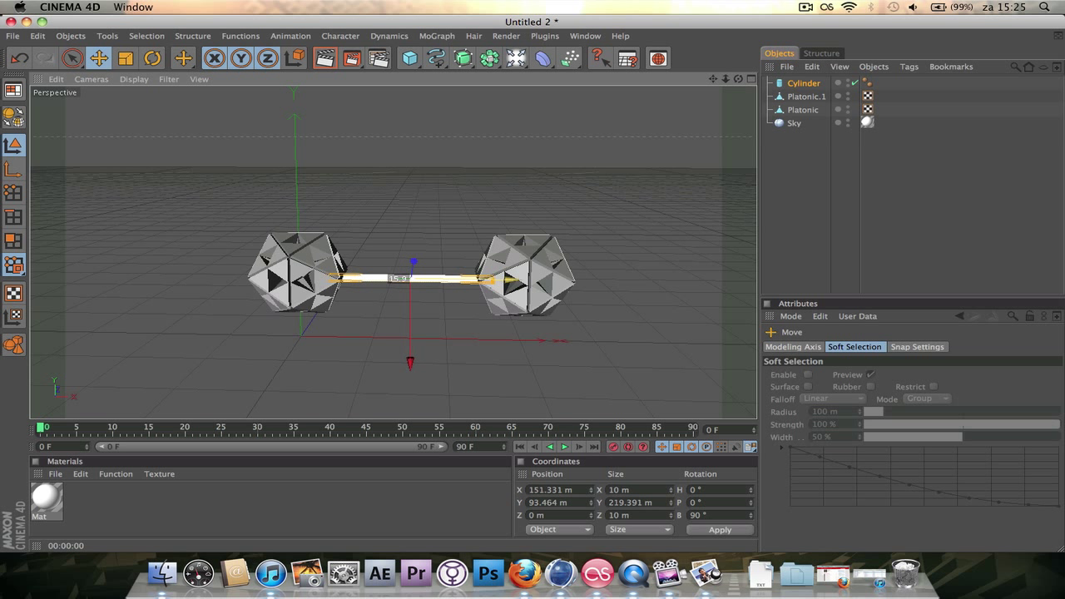
Step: Set the cylinder's height to about 280 m and shift it to about X 167 m, Y 100 m to connect both Platonics
left_click(803, 83)
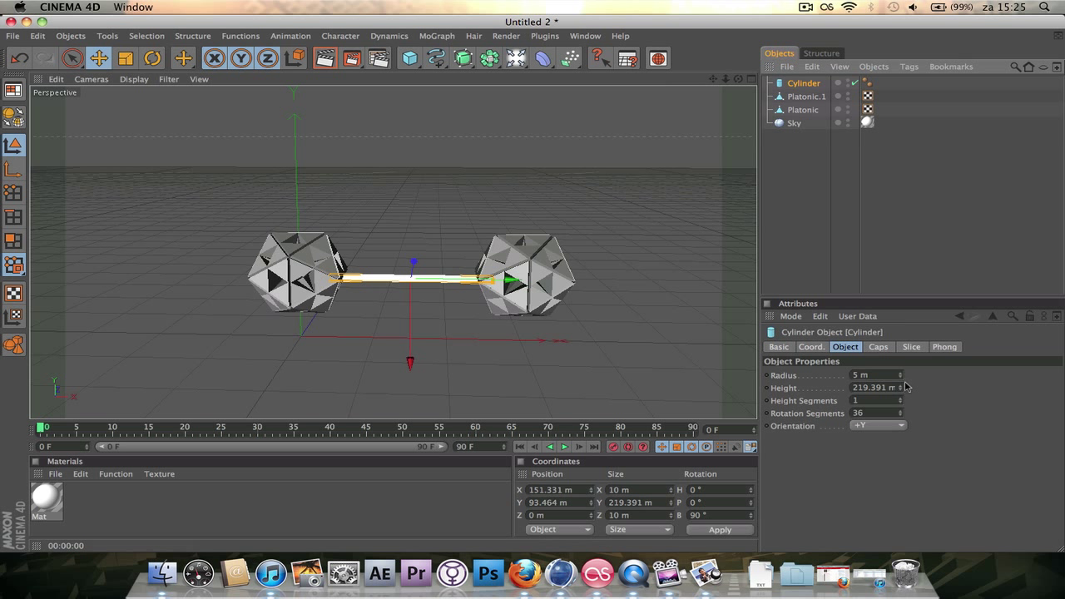
left_click_drag(899, 387, 900, 353)
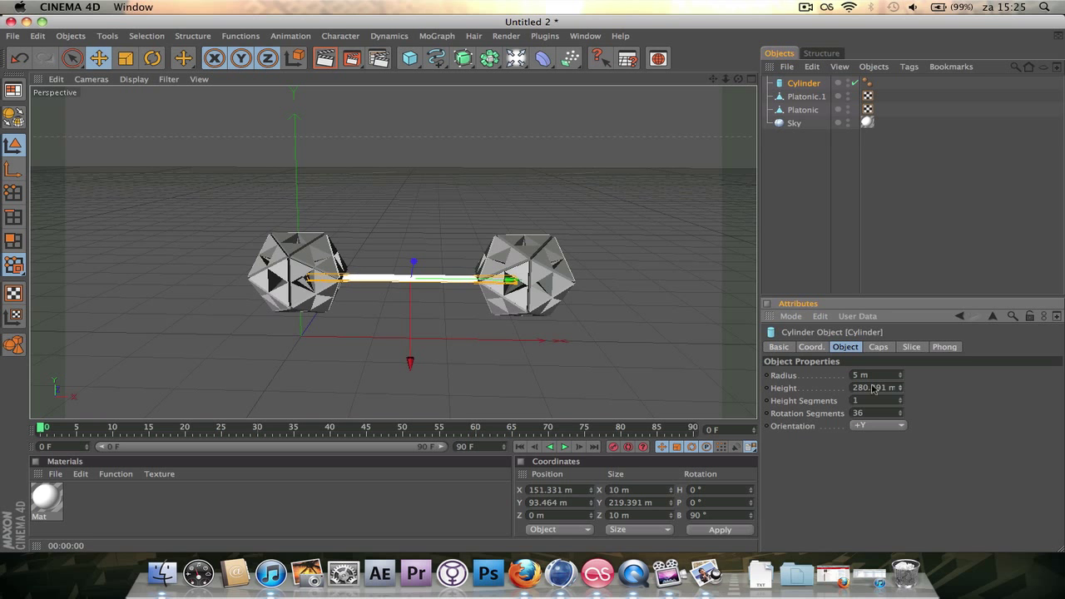
left_click_drag(505, 278, 518, 278)
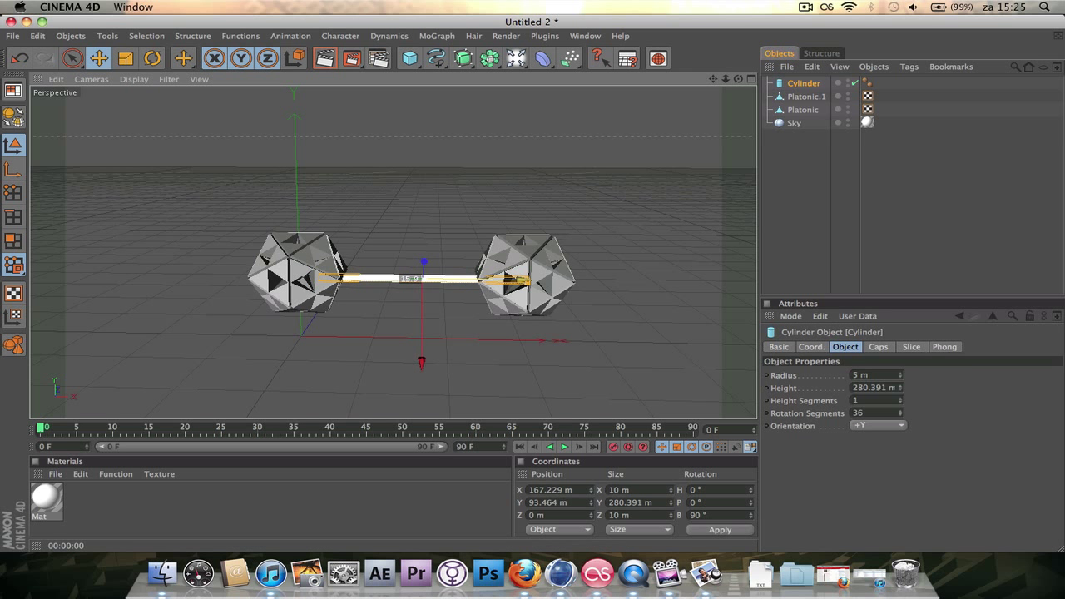
left_click_drag(738, 79, 574, 81)
left_click_drag(423, 367, 423, 357)
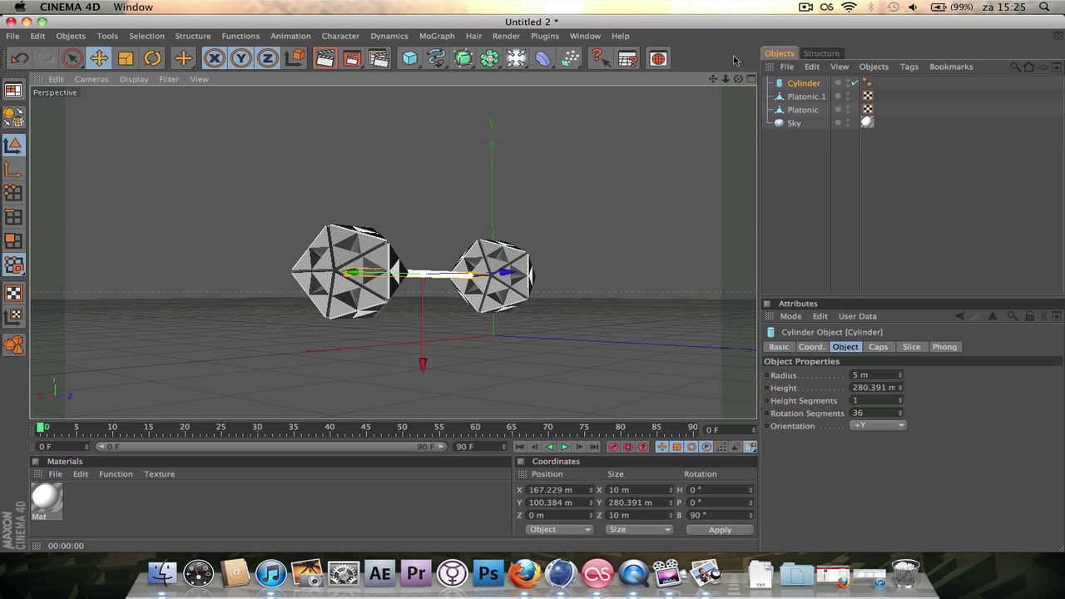
left_click_drag(738, 79, 770, 166)
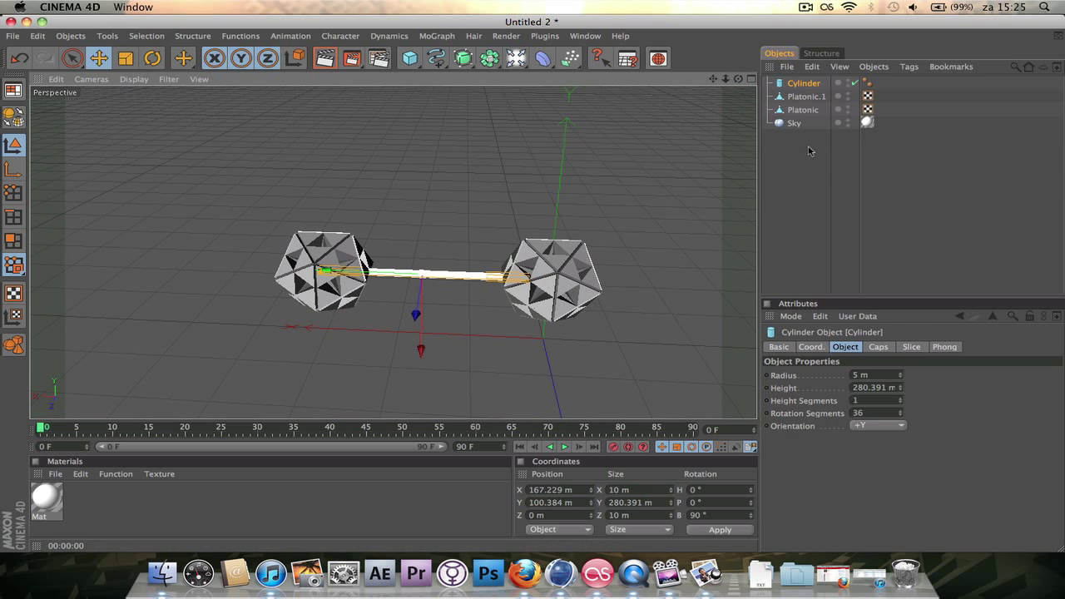
Step: Select both Platonics and scale them down together uniformly
left_click(803, 109)
left_click(806, 95, "shift")
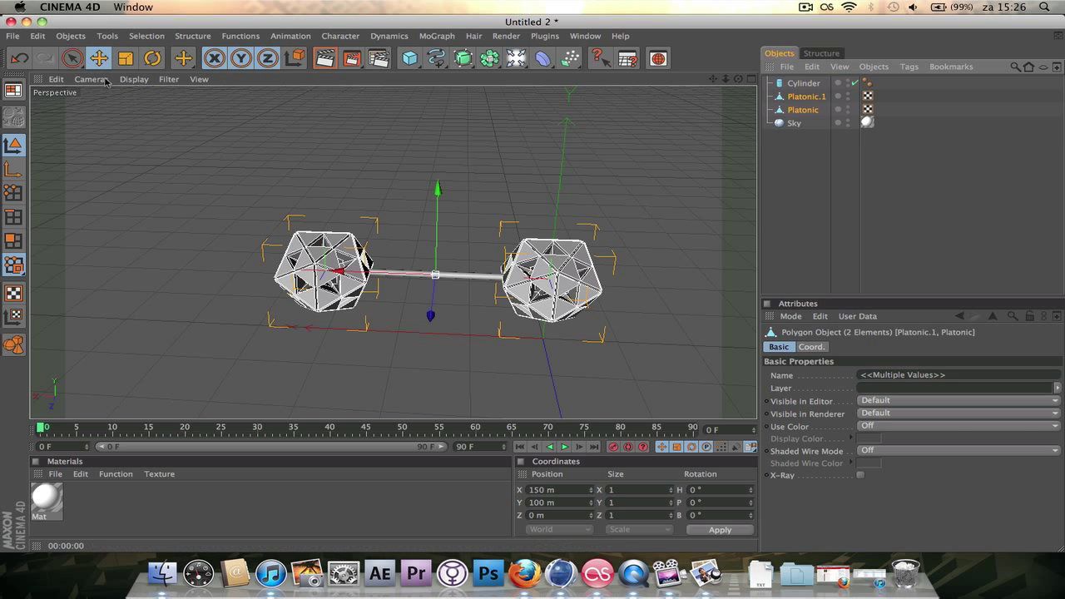
left_click(125, 58)
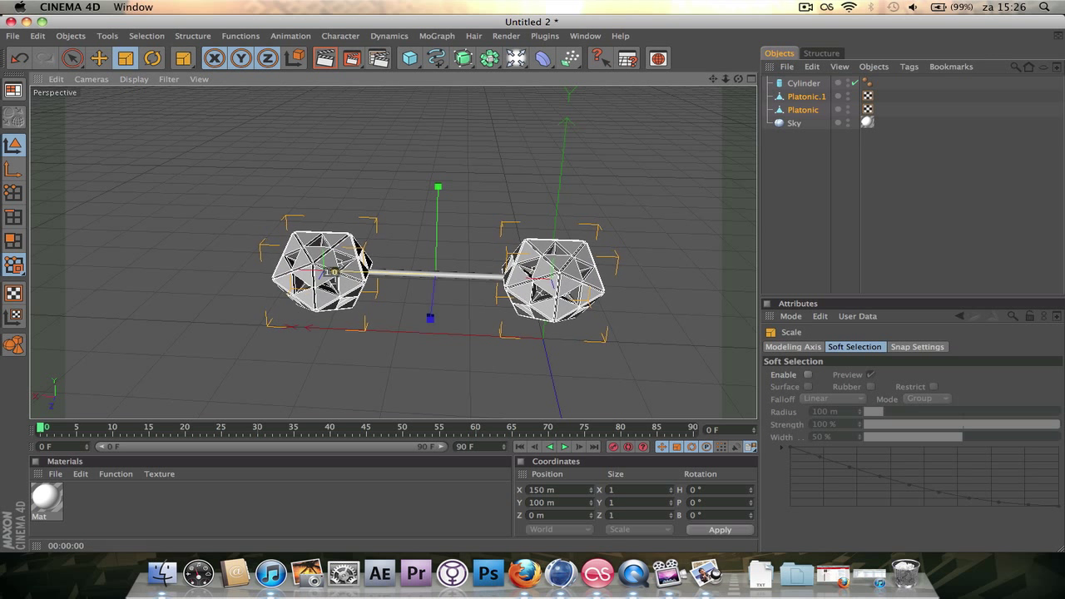
left_click_drag(437, 281, 388, 258)
Step: Shorten the cylinder to about 167 m and move it to about X 143 m to centre it between the smaller Platonics
left_click(804, 83)
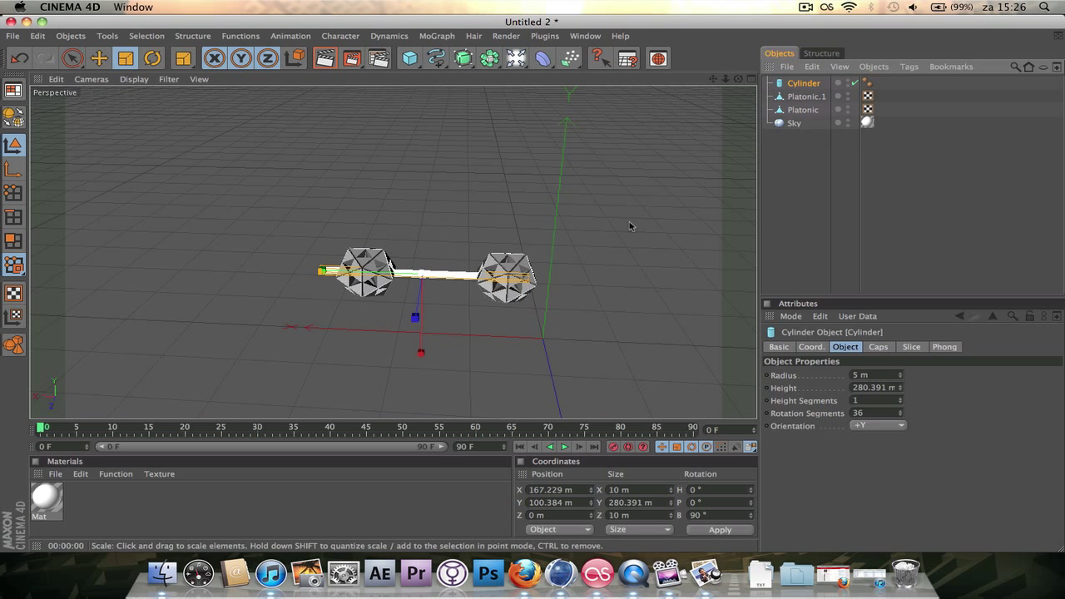
left_click_drag(900, 388, 901, 416)
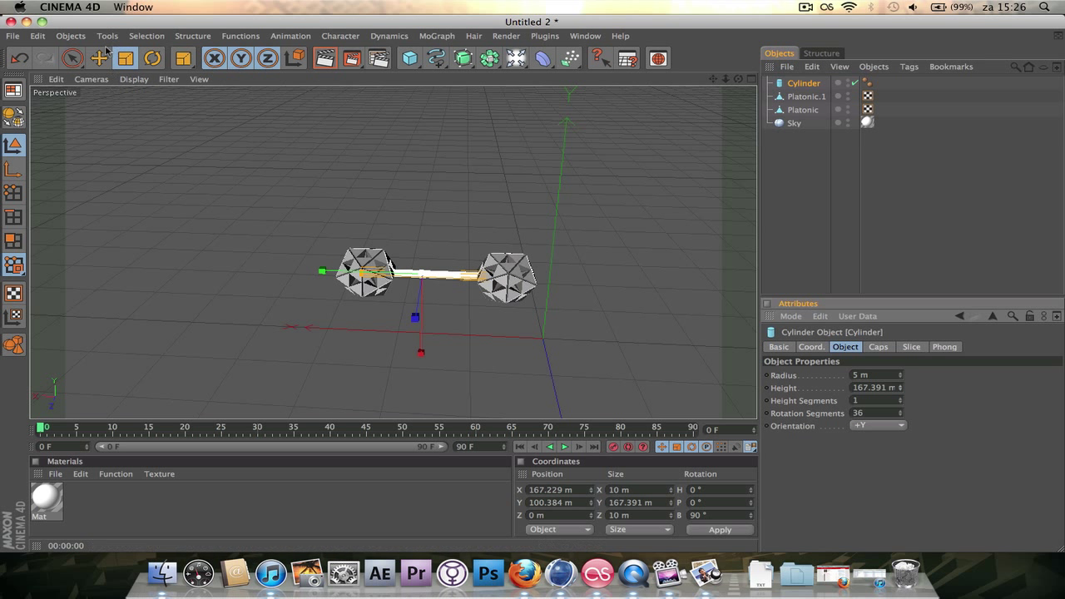
key("e")
left_click_drag(324, 271, 340, 272)
scroll(536, 253, "up", 2)
scroll(536, 254, "up", 4)
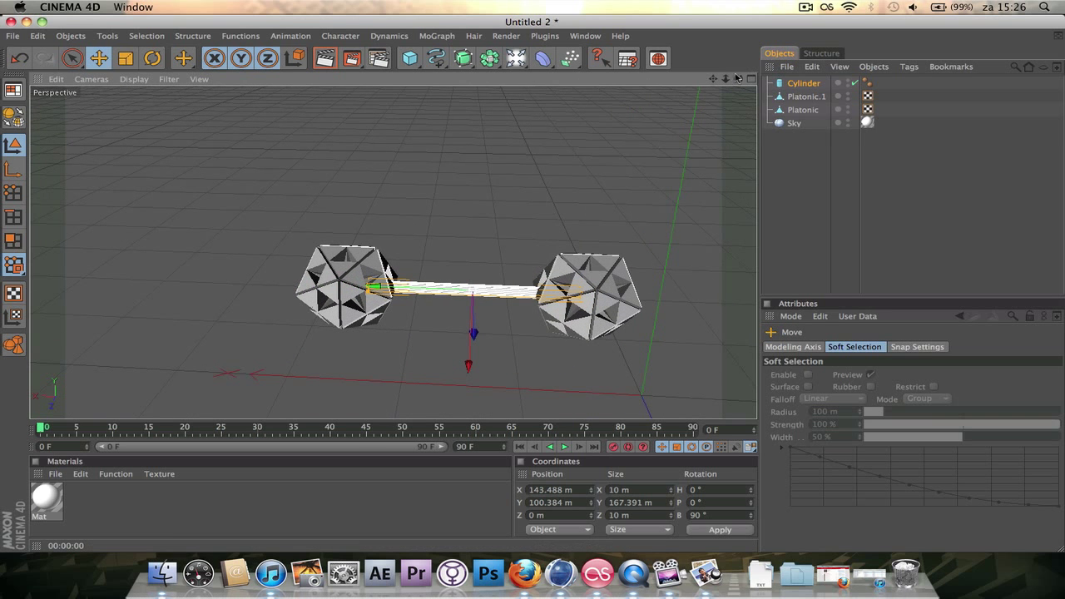
Step: Check the connection from several angles and set the cylinder's radius to 4 m
left_click_drag(739, 78, 699, 50)
left_click_drag(540, 224, 384, 350, "alt")
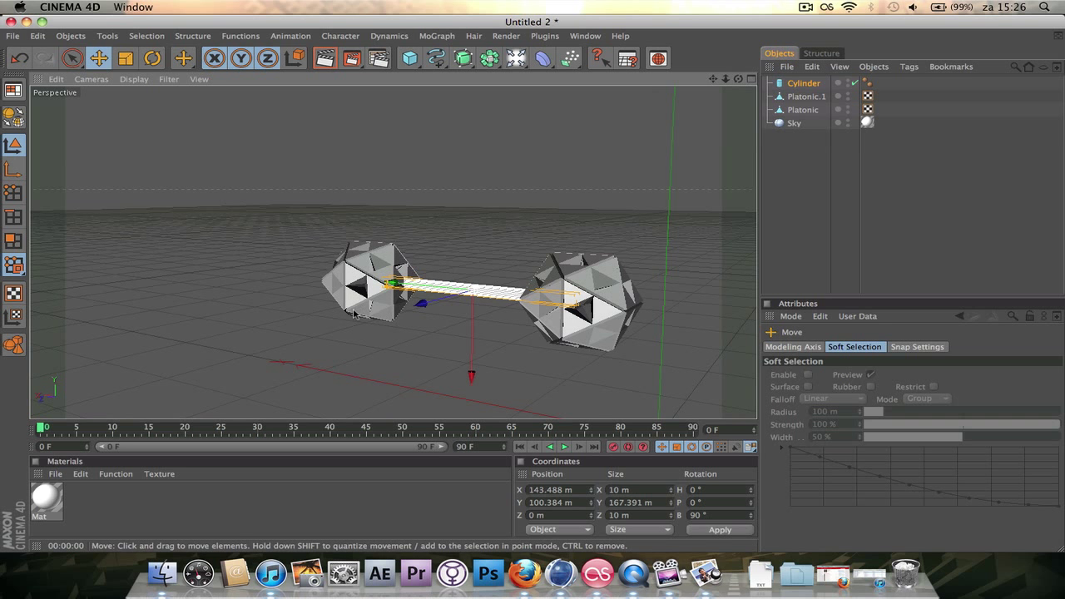
left_click_drag(400, 301, 241, 341, "alt")
left_click_drag(739, 78, 820, 46)
left_click(804, 83)
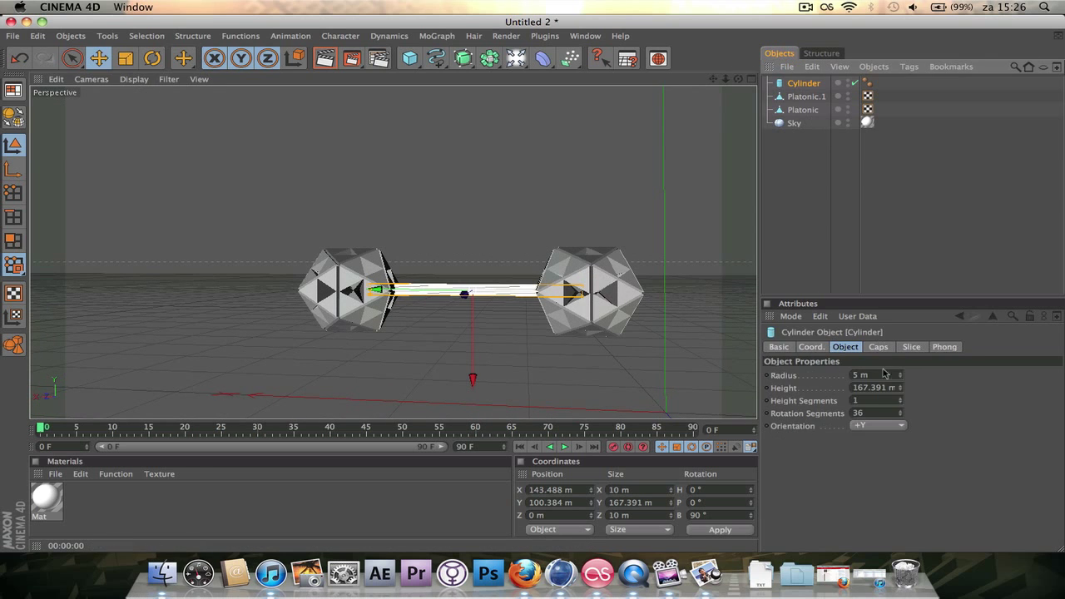
left_click_drag(902, 375, 902, 379)
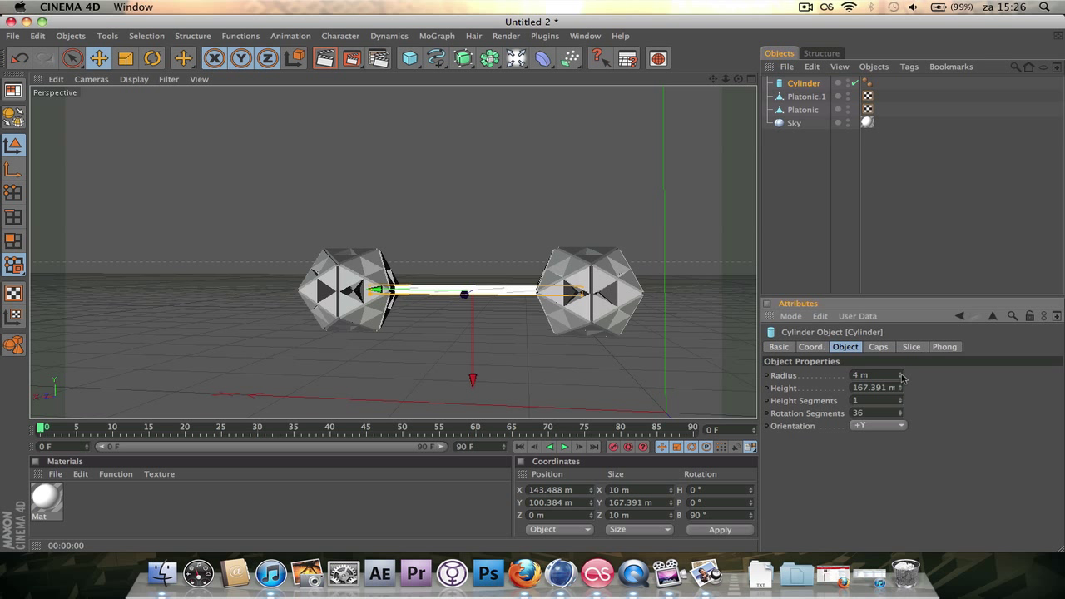
Step: Create a new material with nothing selected and set its base colour to white, RGB 255
left_click(846, 255)
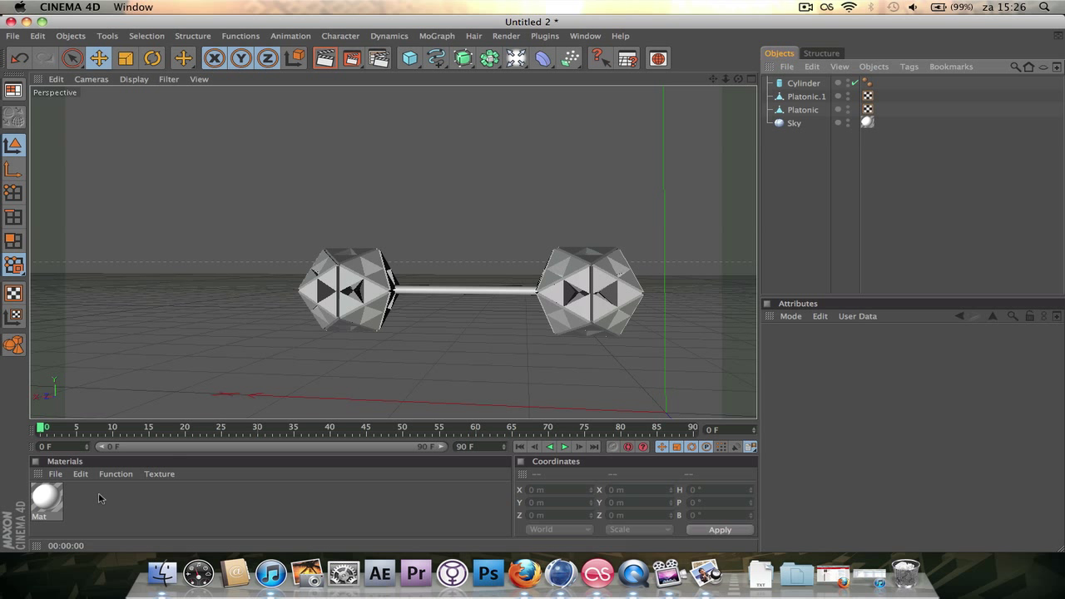
left_click(176, 507)
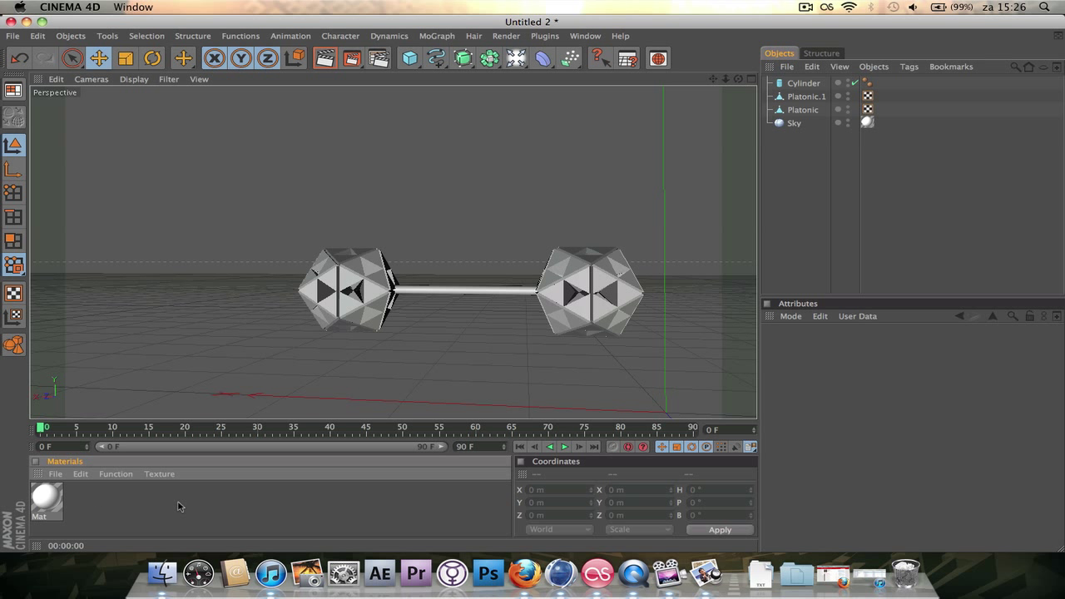
double_click(131, 515)
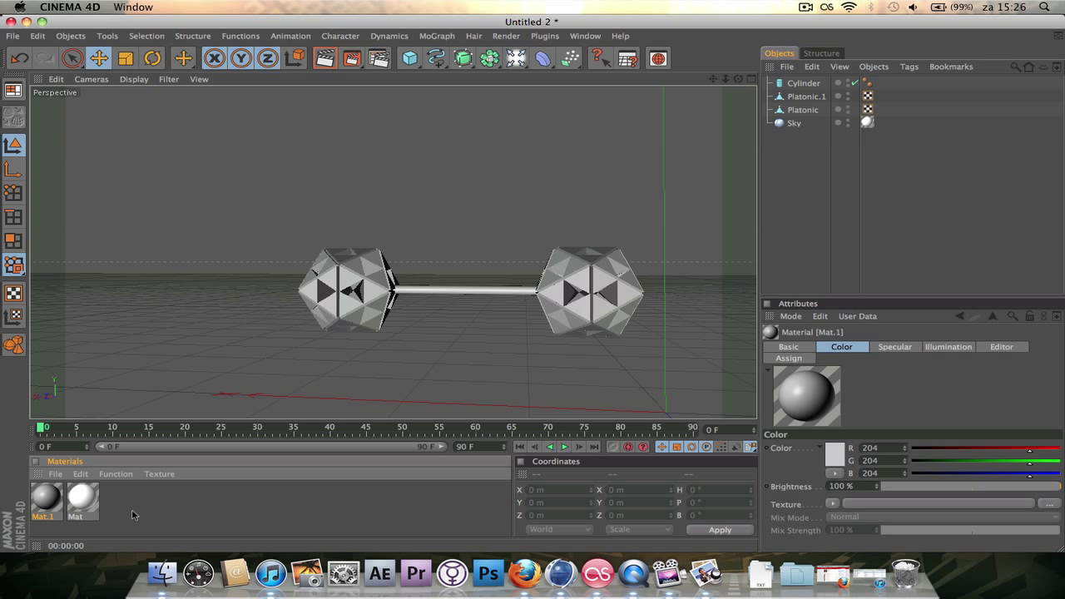
double_click(47, 501)
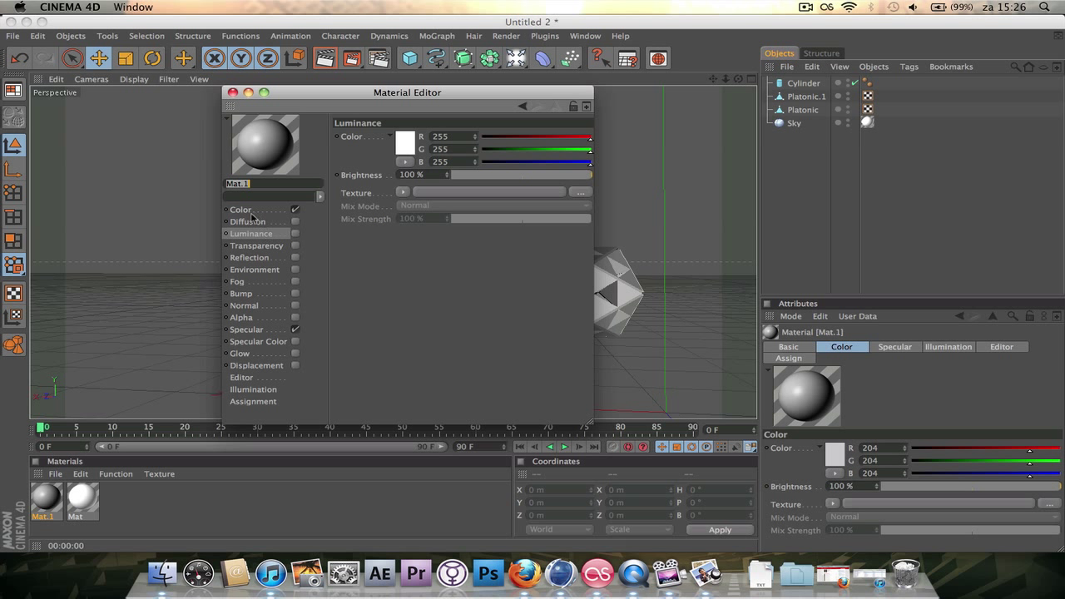
left_click(404, 150)
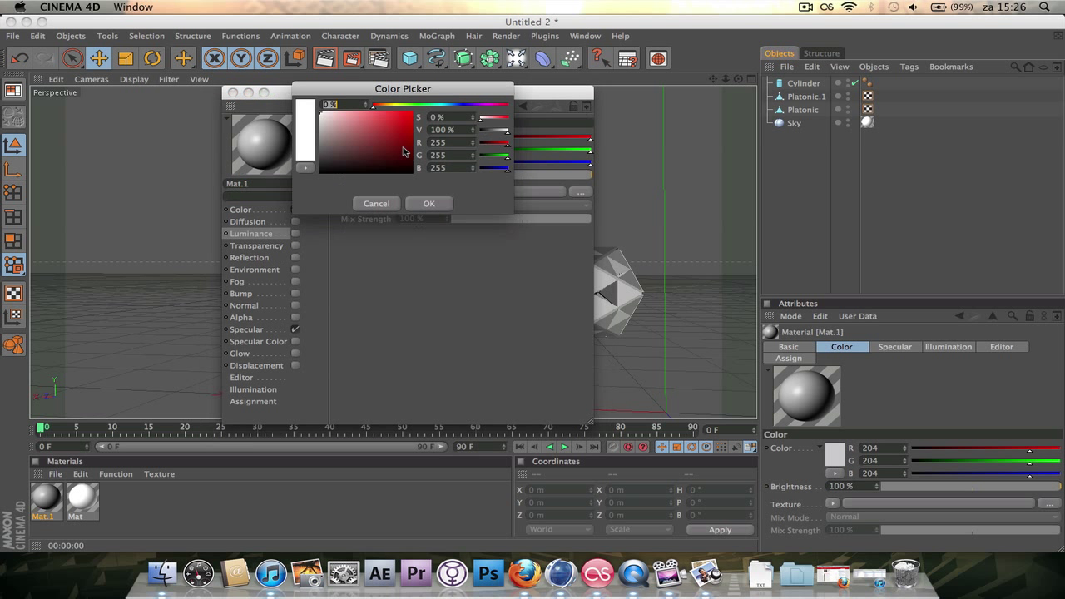
left_click(429, 204)
left_click(242, 210)
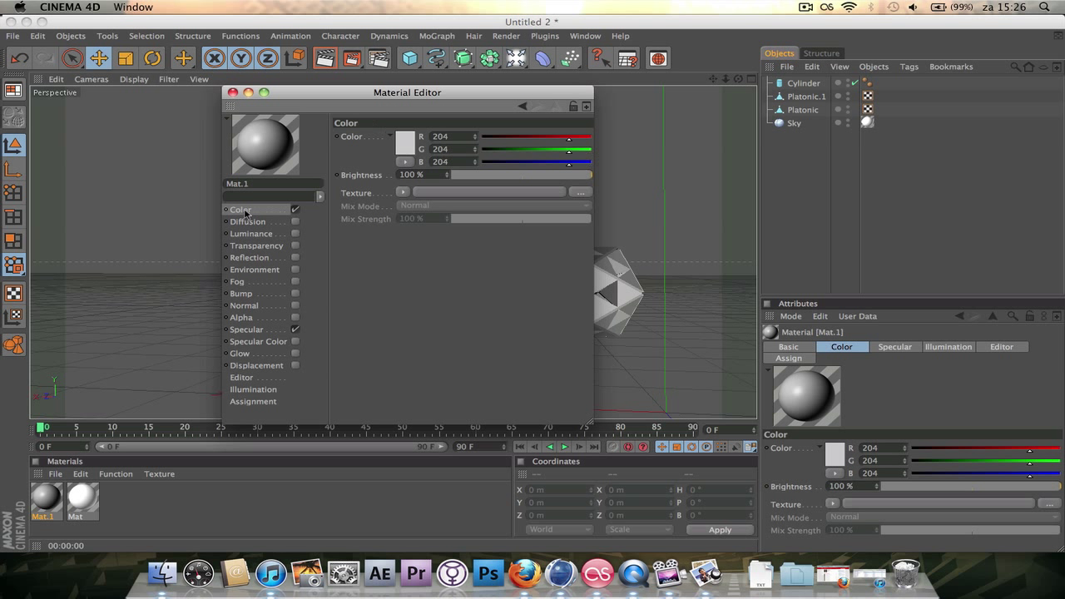
left_click(405, 150)
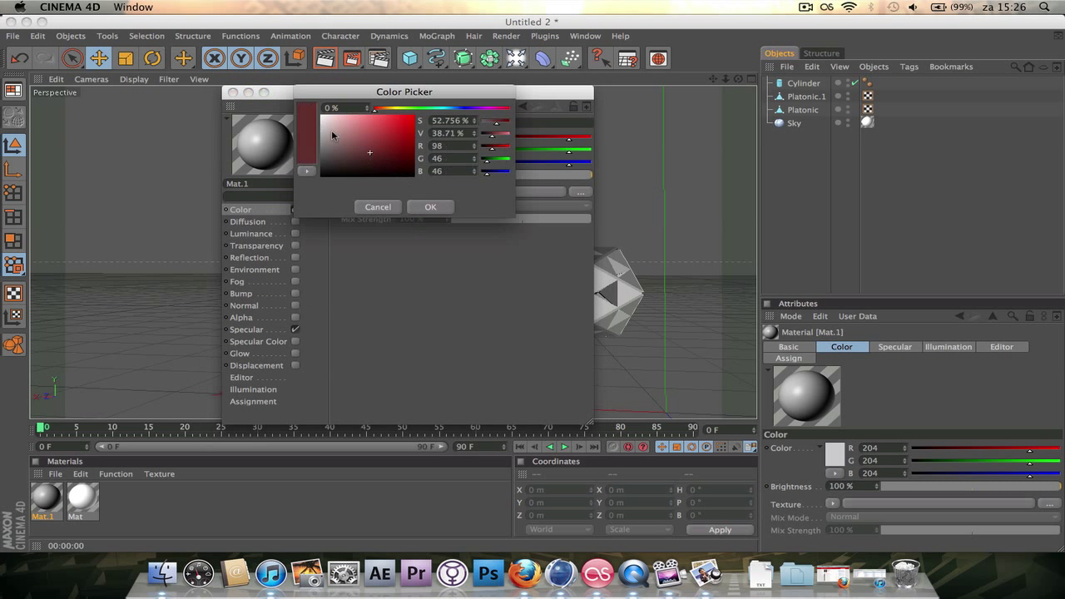
left_click(430, 207)
Step: Enable the new material's reflection with a Fresnel texture and set the reflection colour to black
left_click(249, 258)
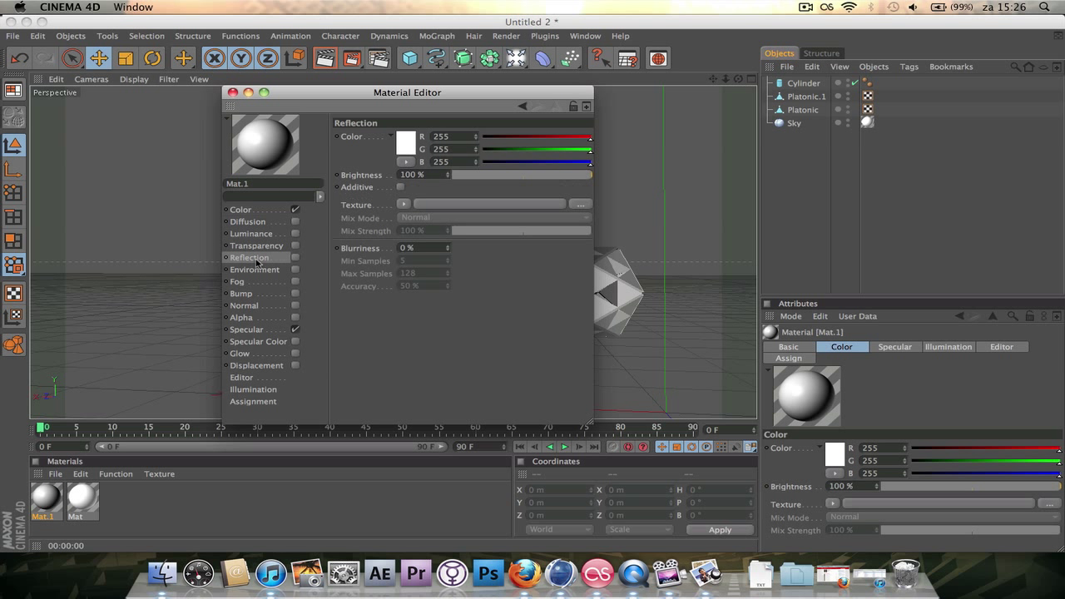
left_click(296, 258)
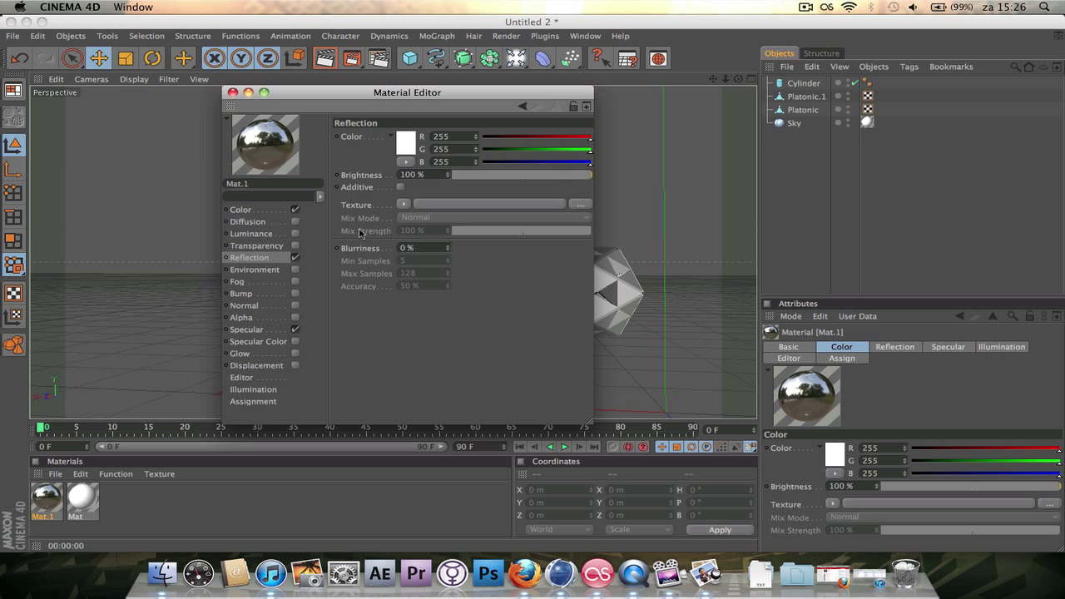
left_click(404, 206)
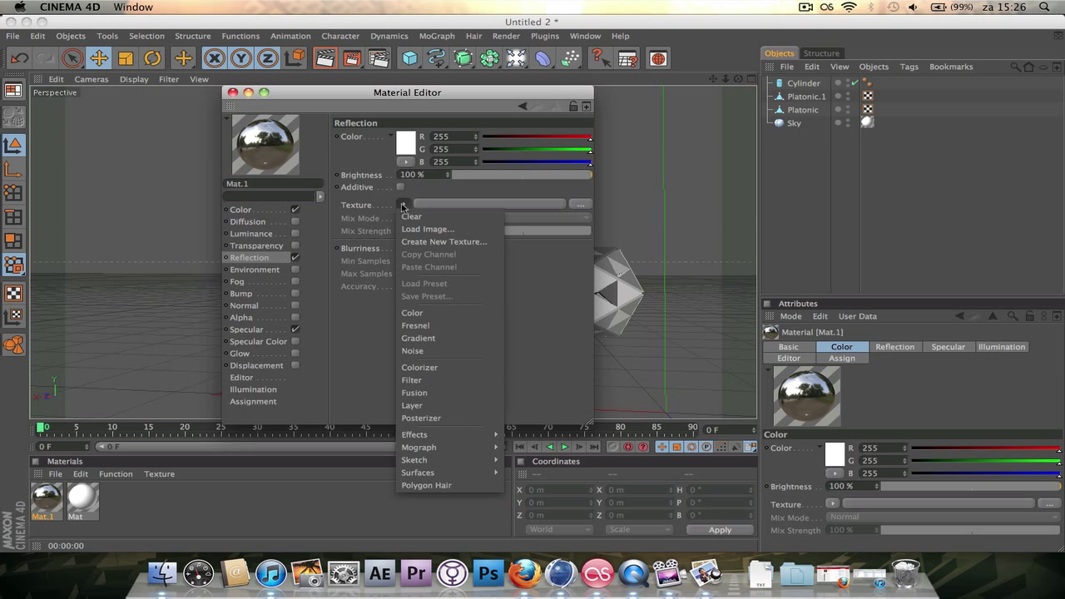
left_click(445, 328)
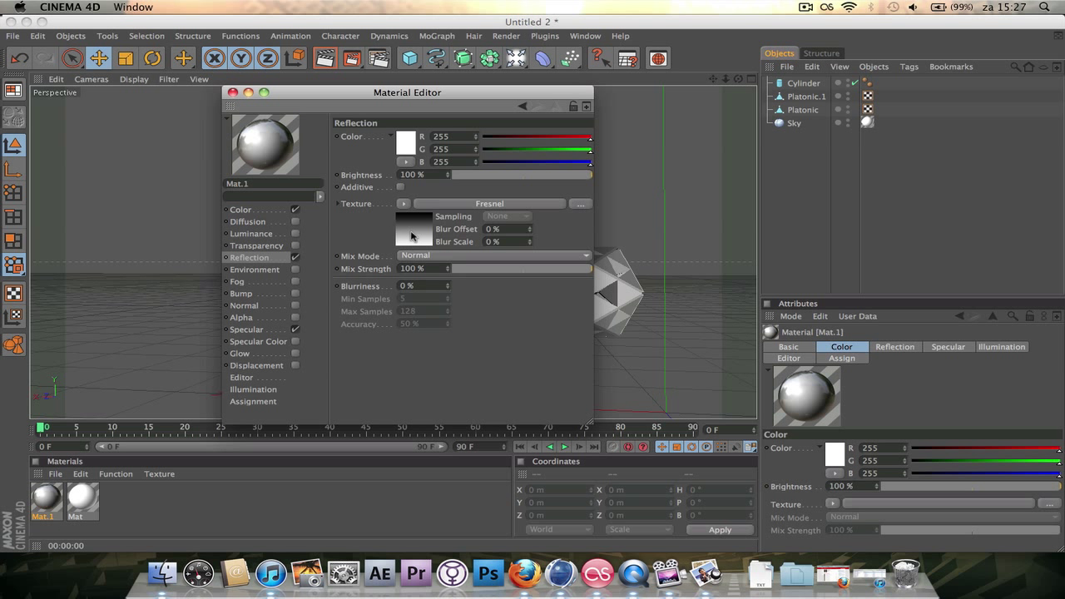
left_click(405, 145)
left_click(336, 147)
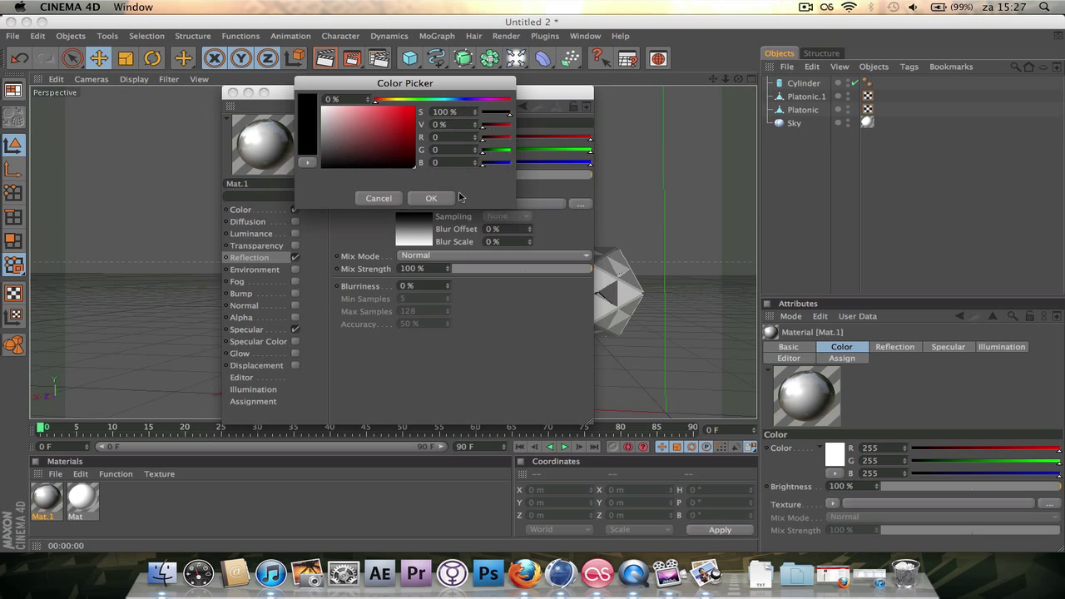
left_click(439, 197)
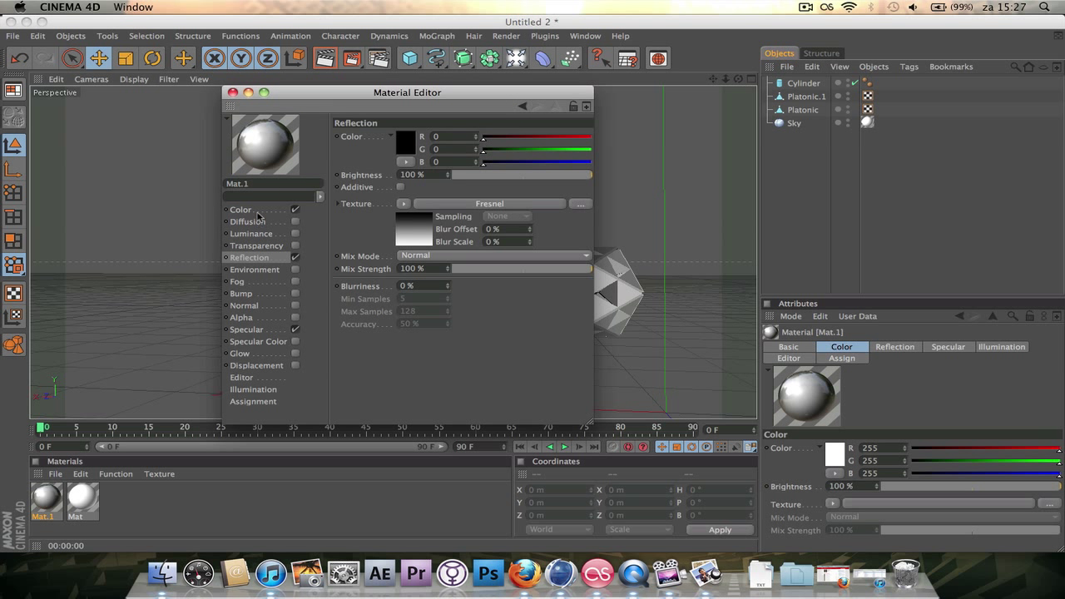
Step: Change the material's base colour to a very dark grey with RGB values of 35
left_click(258, 214)
left_click(403, 143)
left_click(333, 163)
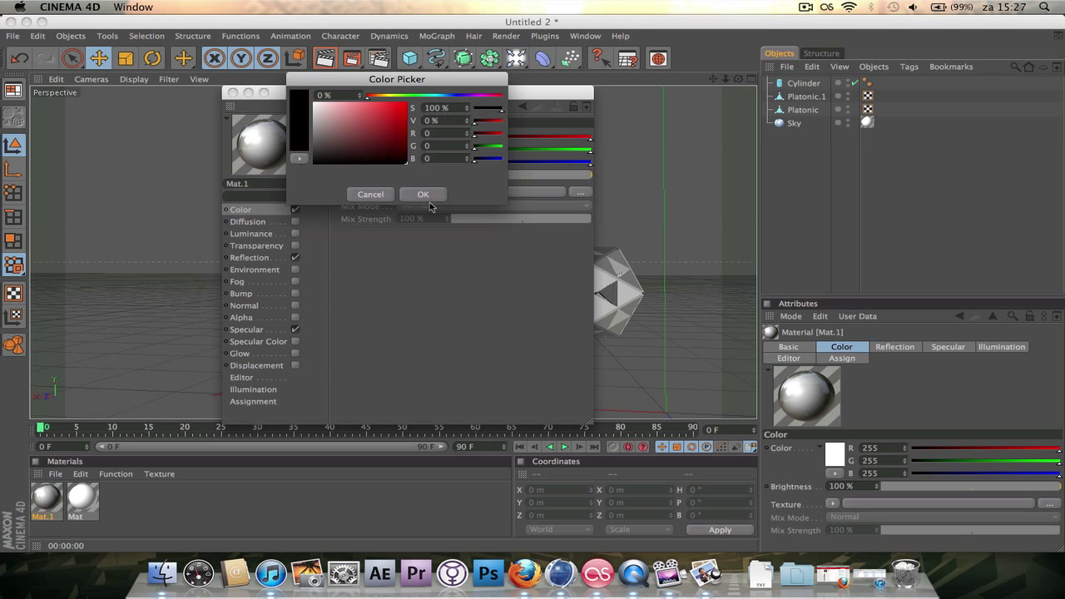
left_click(425, 194)
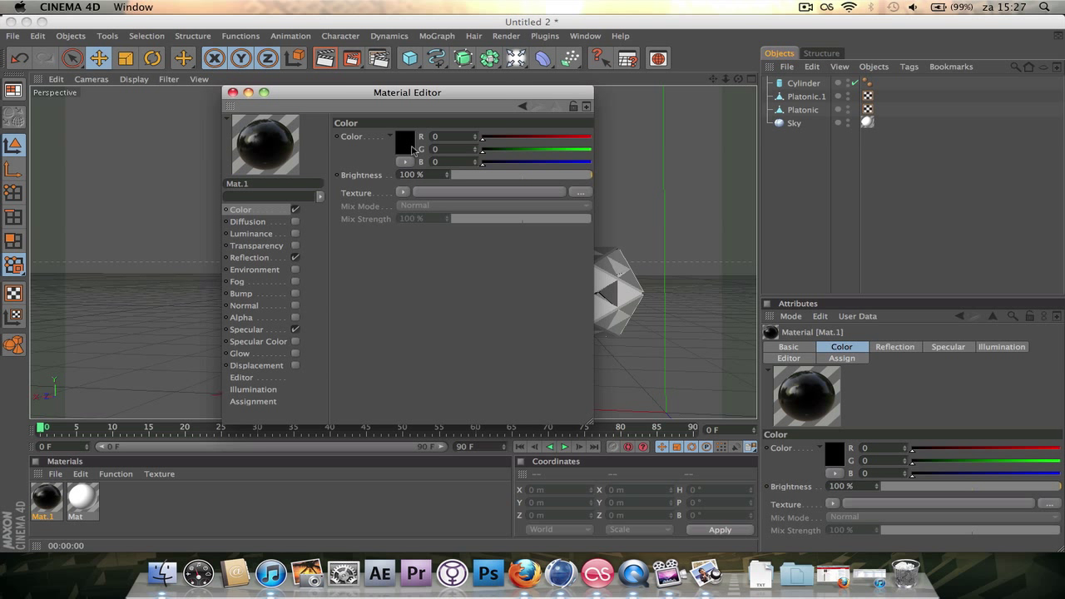
left_click(413, 148)
left_click_drag(333, 159, 326, 161)
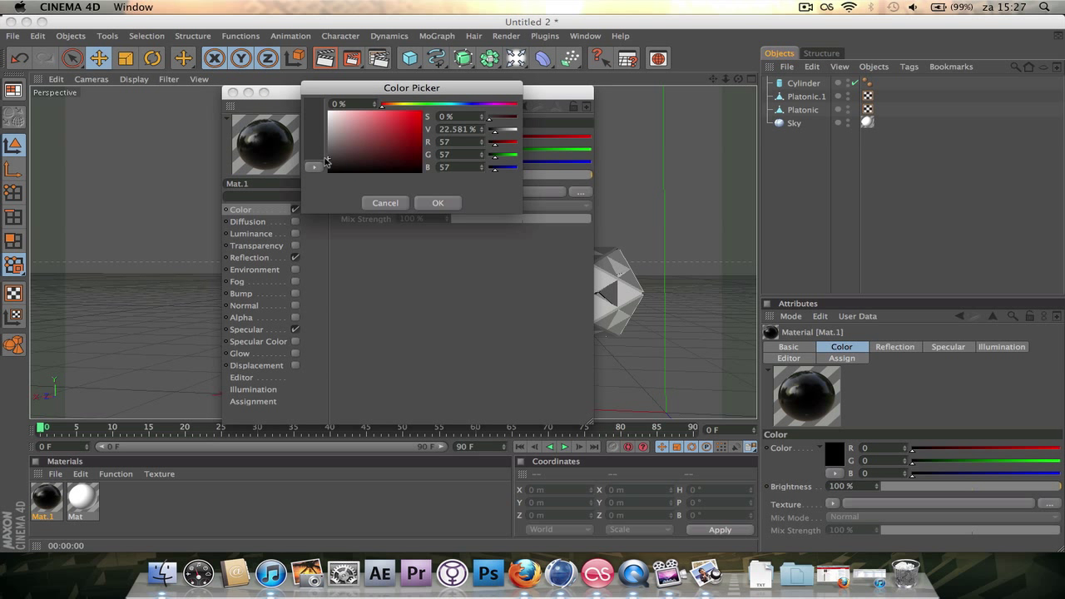
left_click(428, 203)
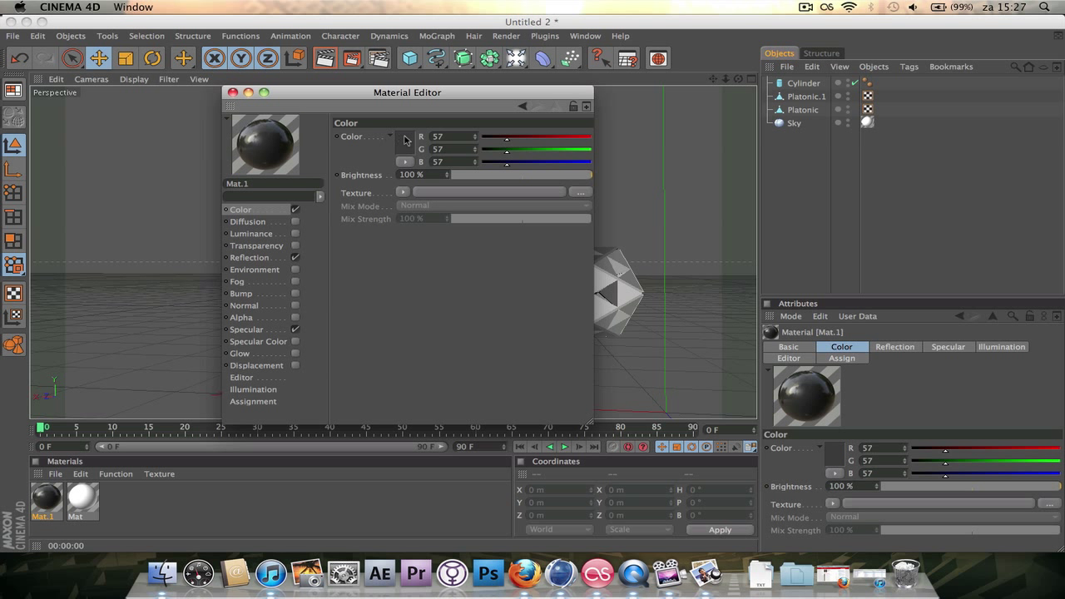
left_click(406, 140)
left_click_drag(324, 155, 320, 157)
left_click(428, 194)
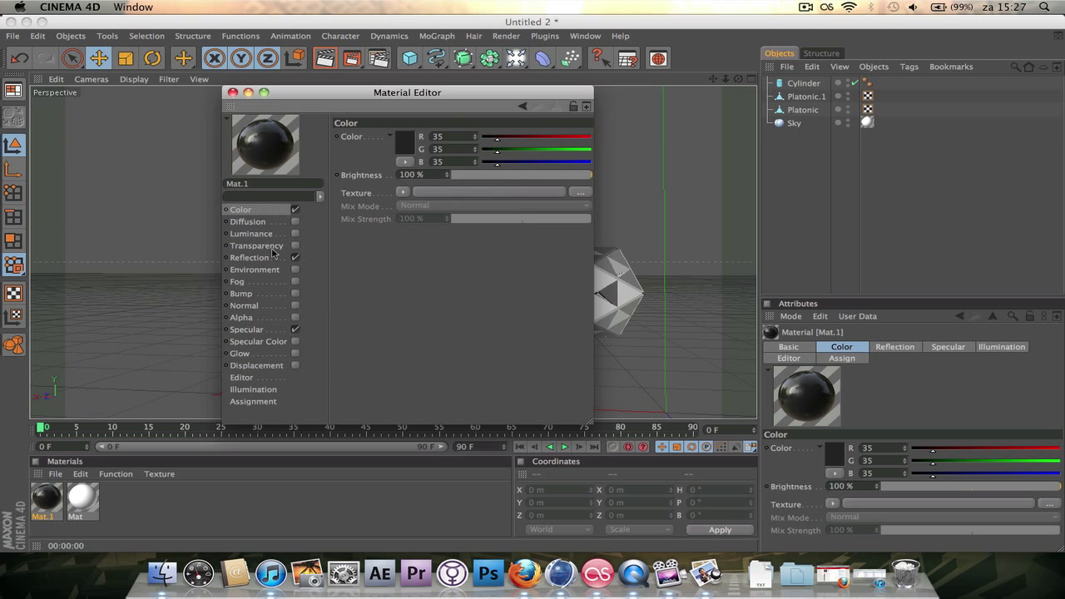
Step: Set the mix strength of the dark material's Fresnel reflection to 75% and close the material editor
left_click(253, 260)
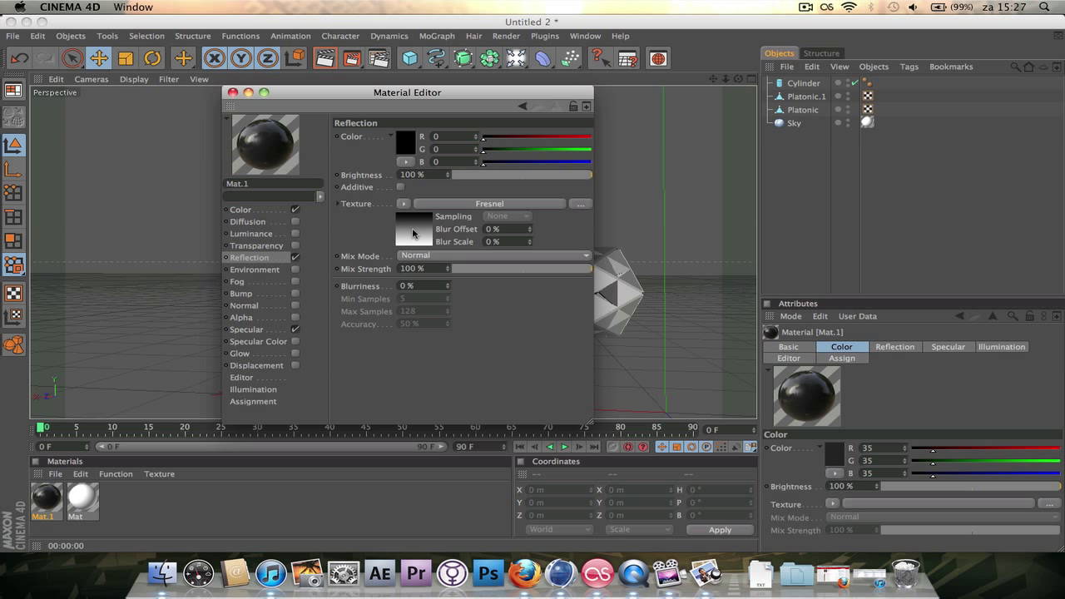
left_click(562, 270)
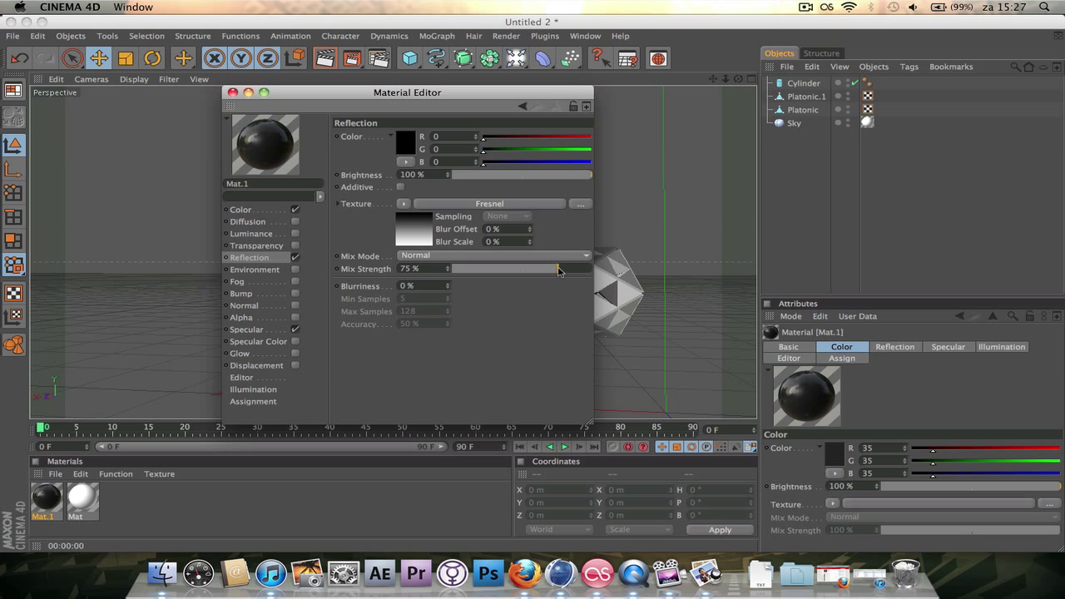
left_click_drag(559, 270, 596, 275)
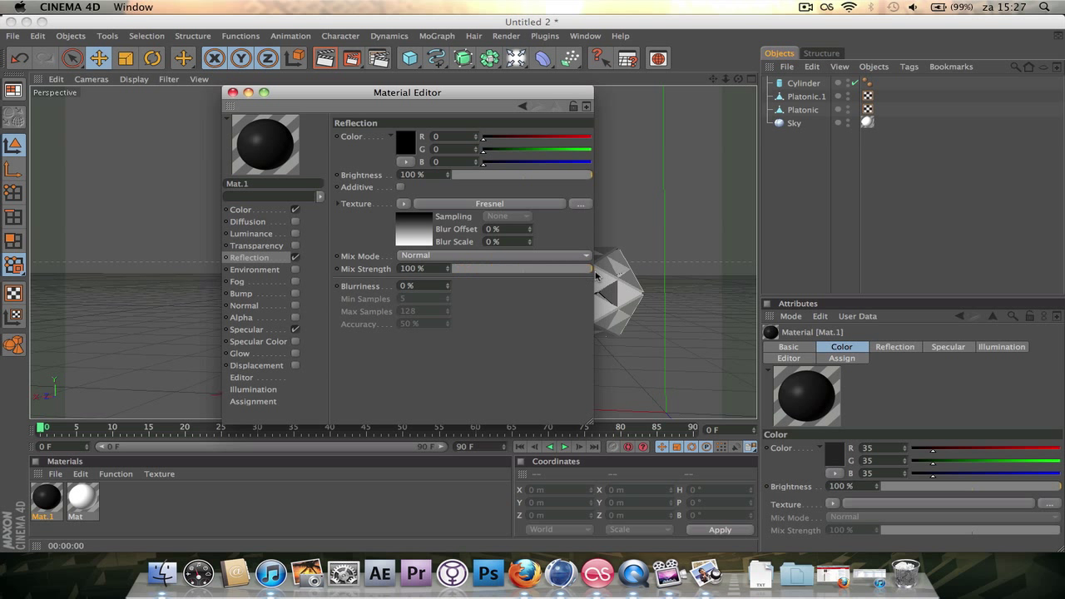
left_click(478, 269)
left_click_drag(476, 271, 545, 269)
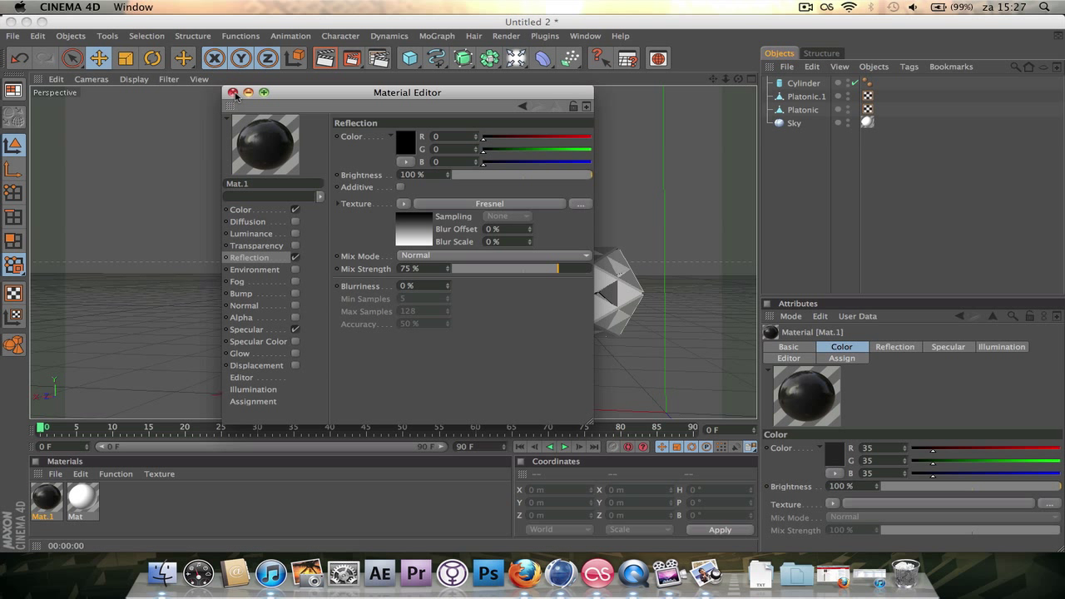
left_click(233, 93)
Step: Apply the dark material to Platonic.1, test-render the view, and apply the same material to the cylinder
left_click_drag(50, 496, 816, 101)
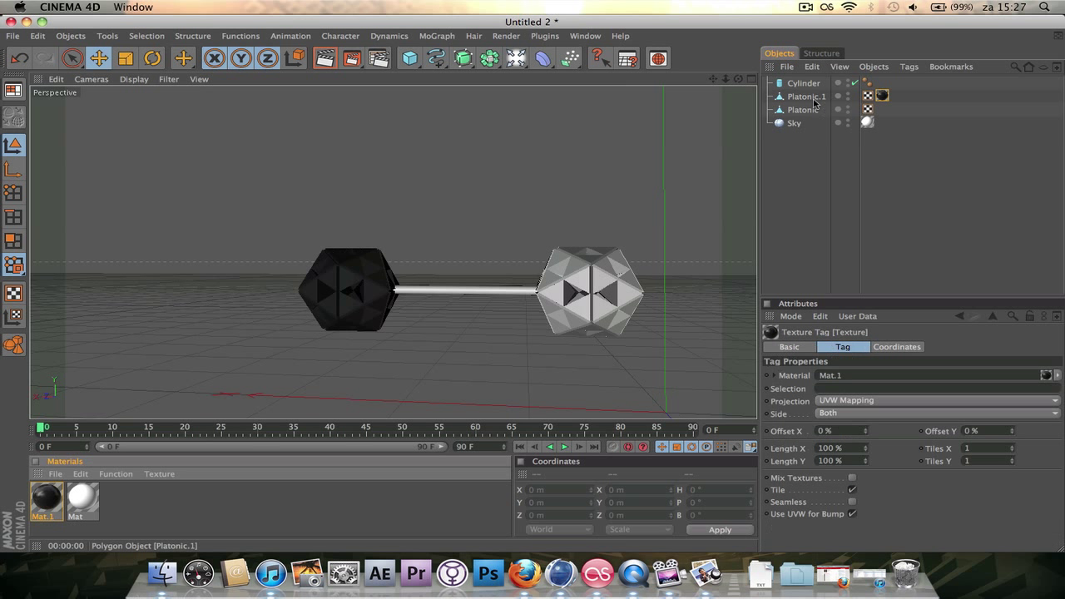
left_click(322, 65)
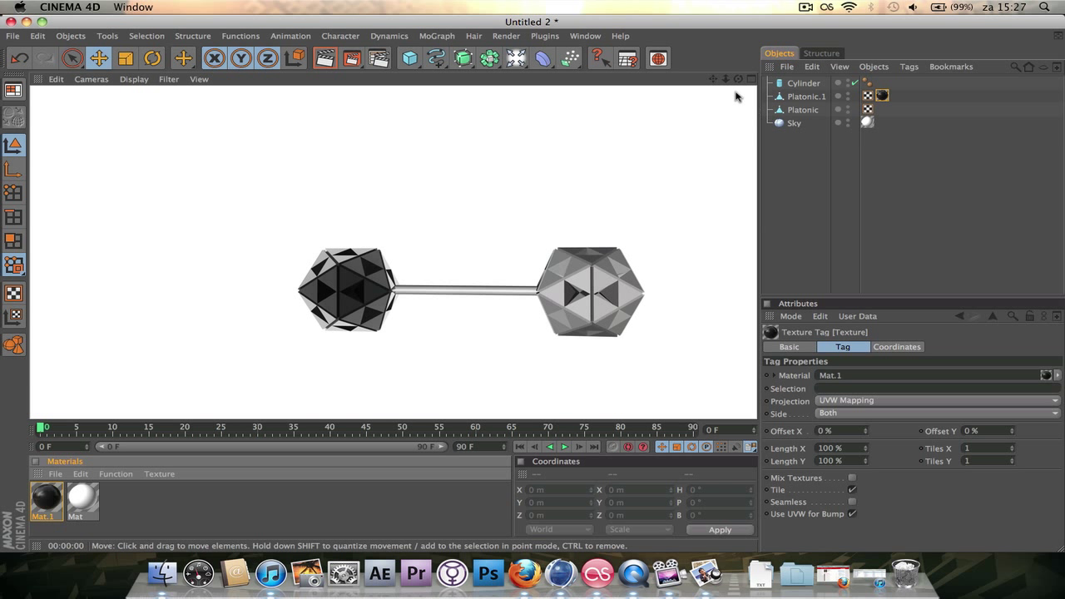
left_click_drag(40, 503, 804, 84)
Step: Create another new material and set its base colour to light grey with RGB values of 197
double_click(86, 527)
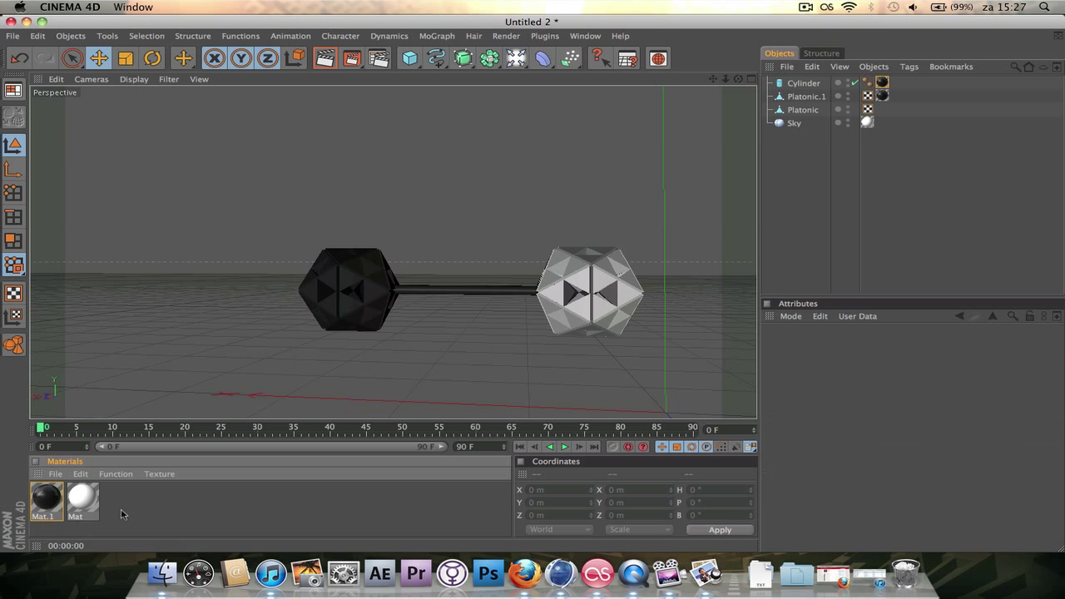
double_click(47, 500)
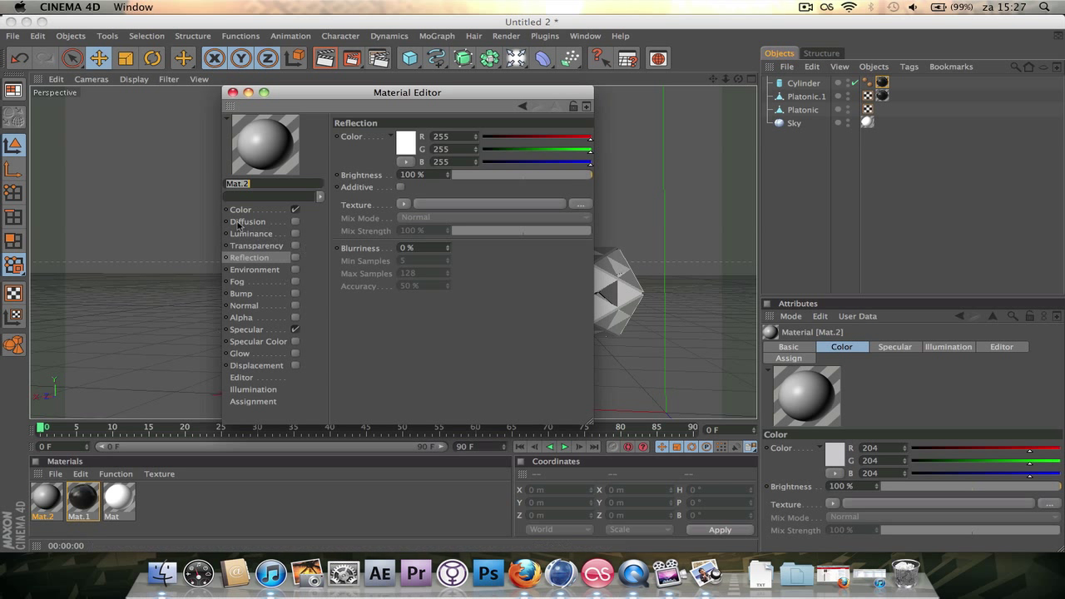
left_click(241, 211)
left_click(407, 145)
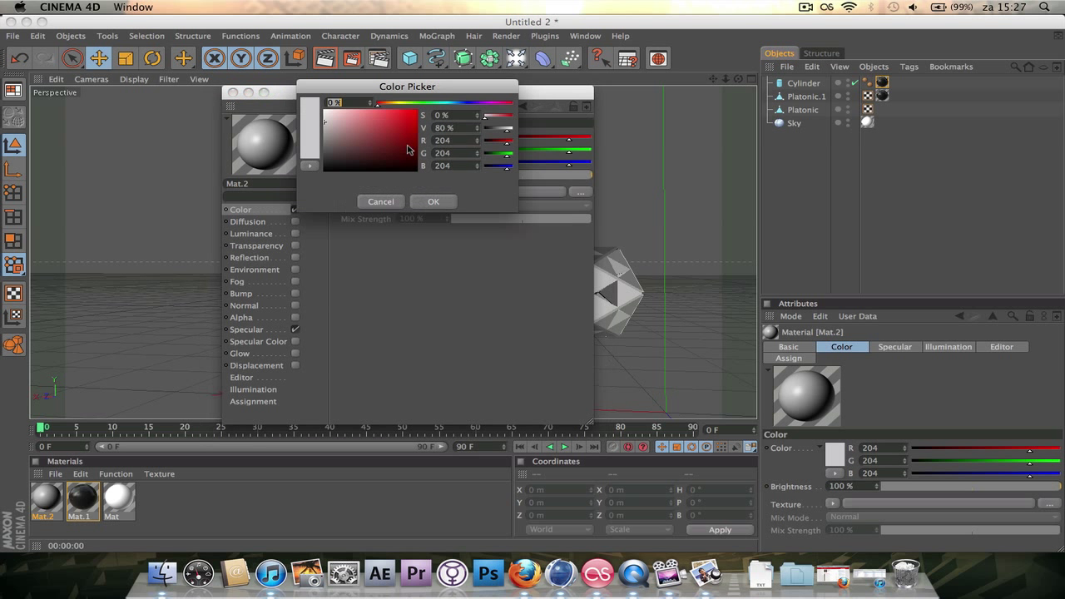
left_click_drag(352, 134, 278, 83)
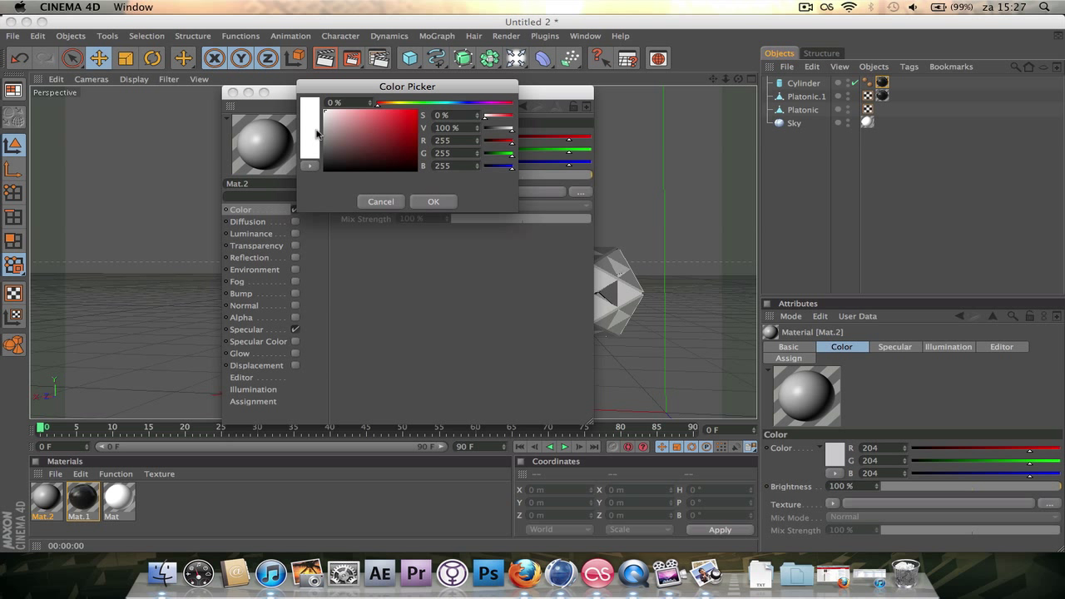
left_click_drag(317, 133, 323, 123)
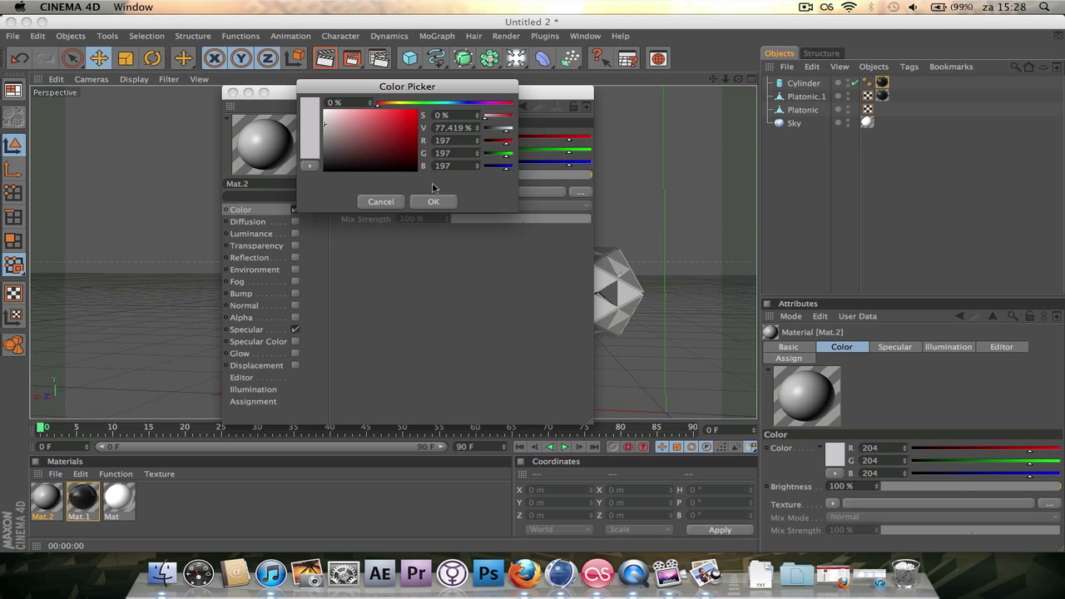
left_click(433, 201)
Step: Enable the light grey material's reflection with a Fresnel texture at 75% mix strength and close the material editor
left_click(258, 246)
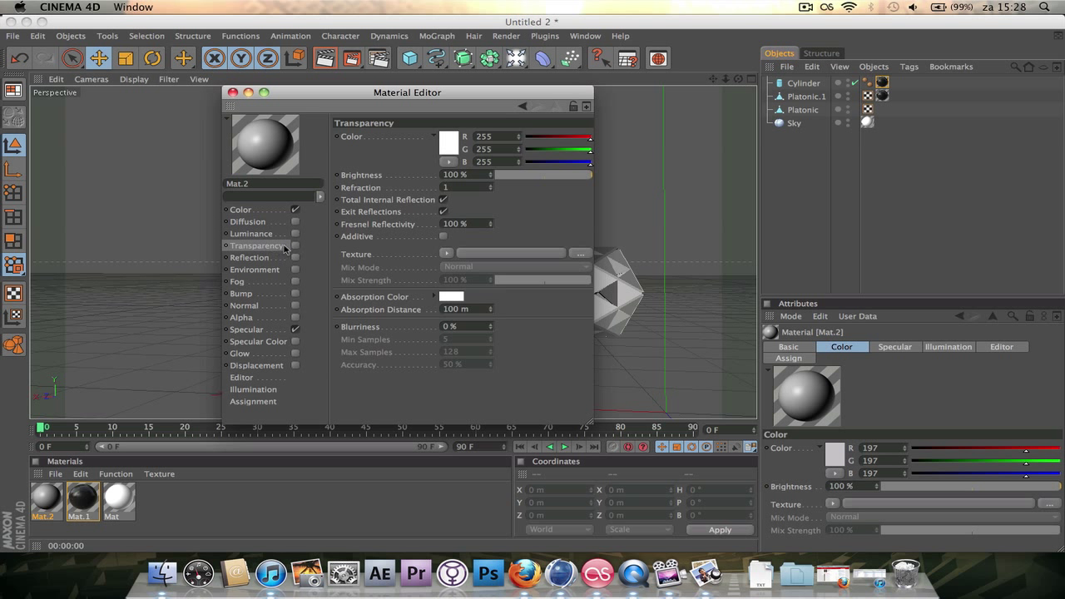
left_click(266, 259)
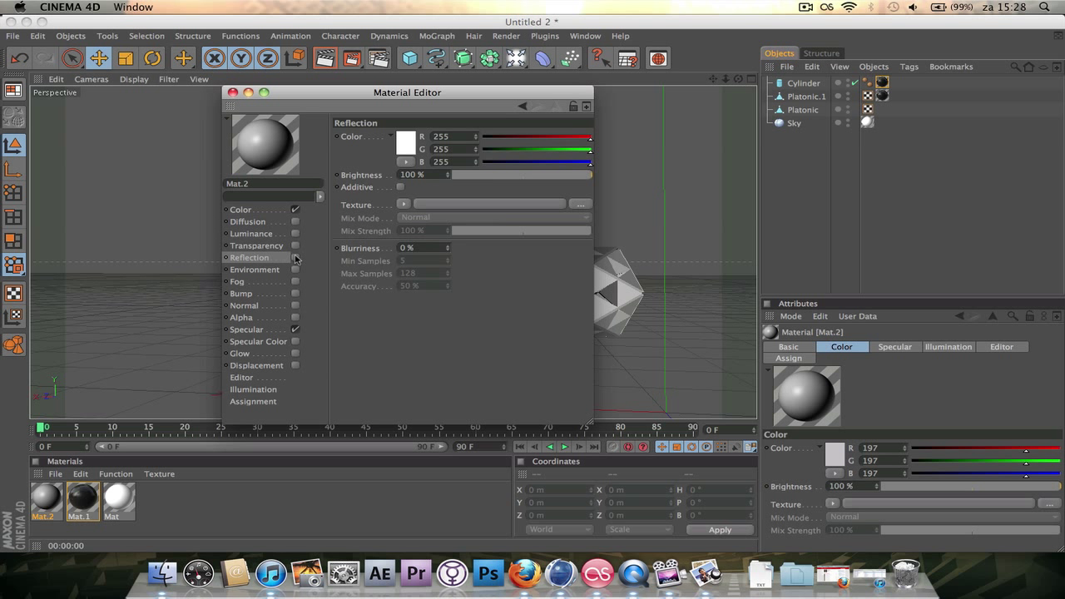
left_click(296, 258)
left_click(401, 204)
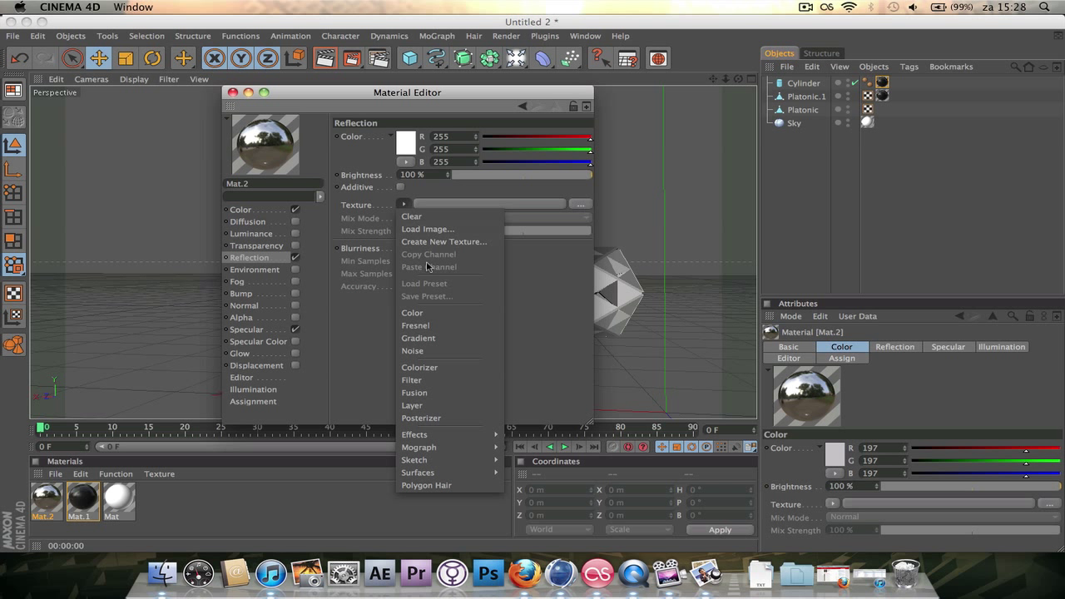
left_click(425, 322)
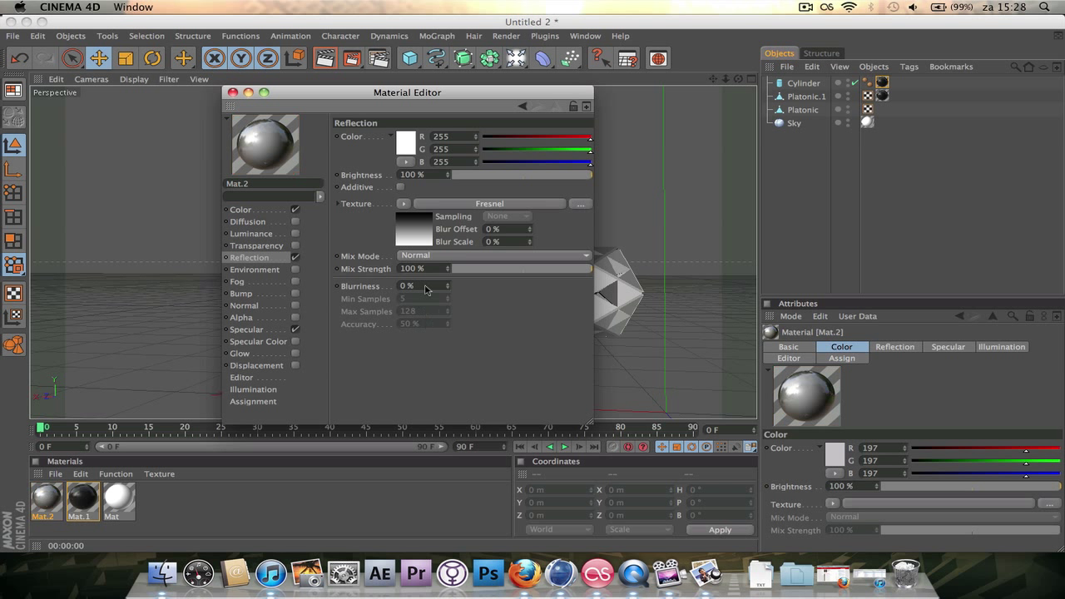
left_click(551, 269)
left_click_drag(560, 273, 561, 272)
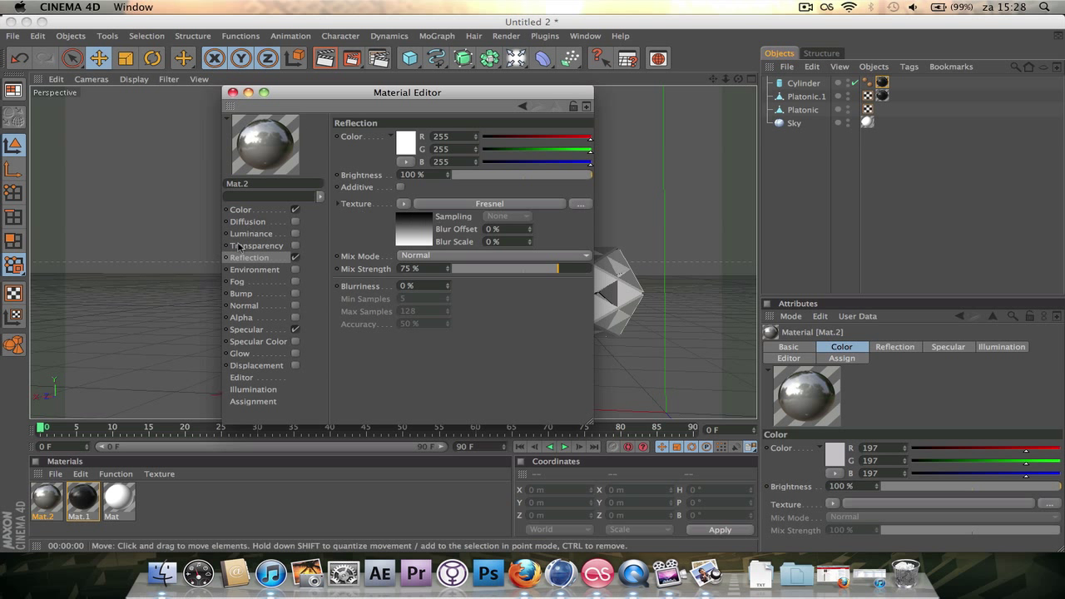
left_click(233, 93)
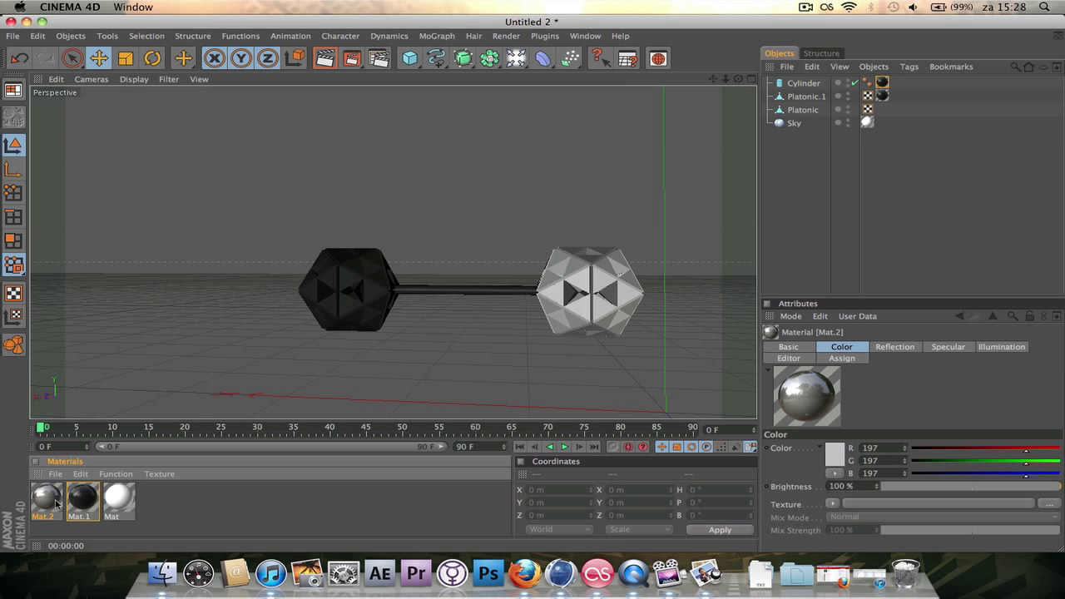
Step: Apply the light grey reflective material to Platonic and test-render the view, including from a more distant viewpoint
left_click_drag(57, 503, 807, 113)
left_click(324, 58)
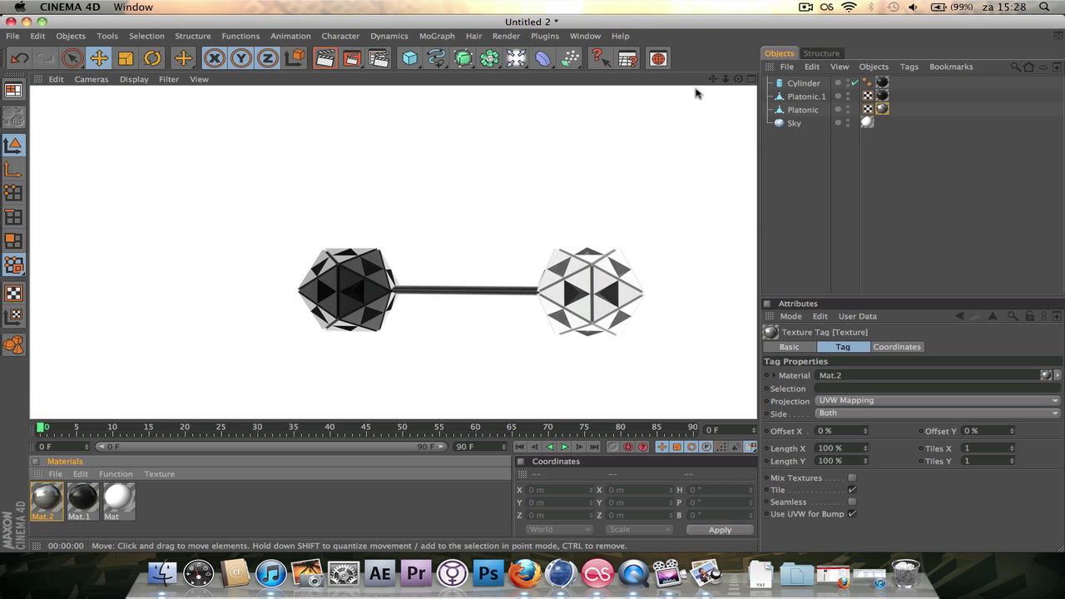
left_click(698, 164)
left_click_drag(725, 78, 743, 91)
left_click(337, 55)
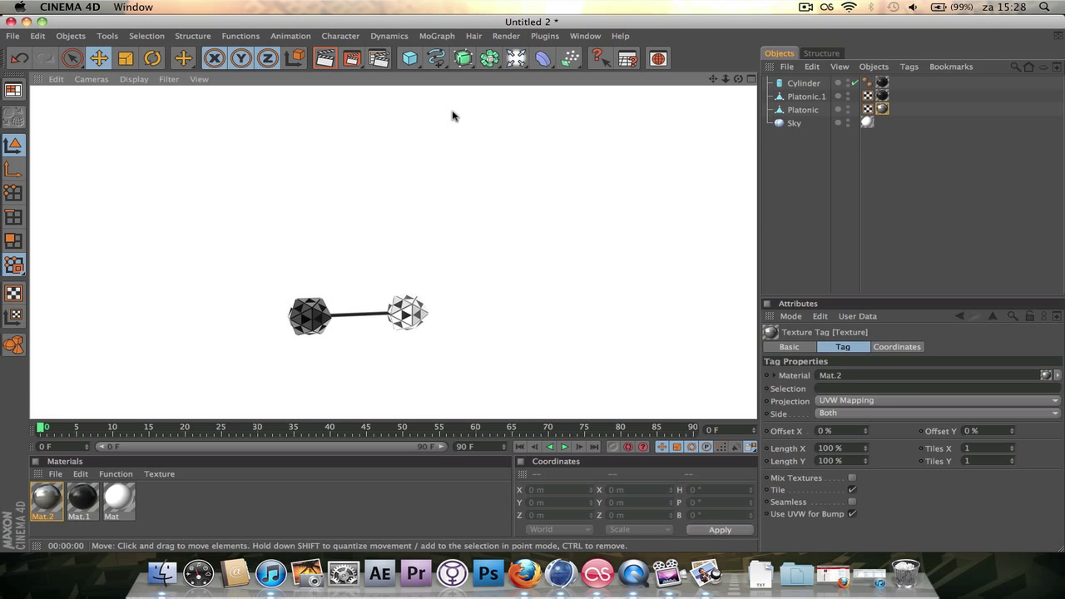
Step: Select both Platonic objects and scale them down uniformly to about 80% of their size
left_click(814, 110)
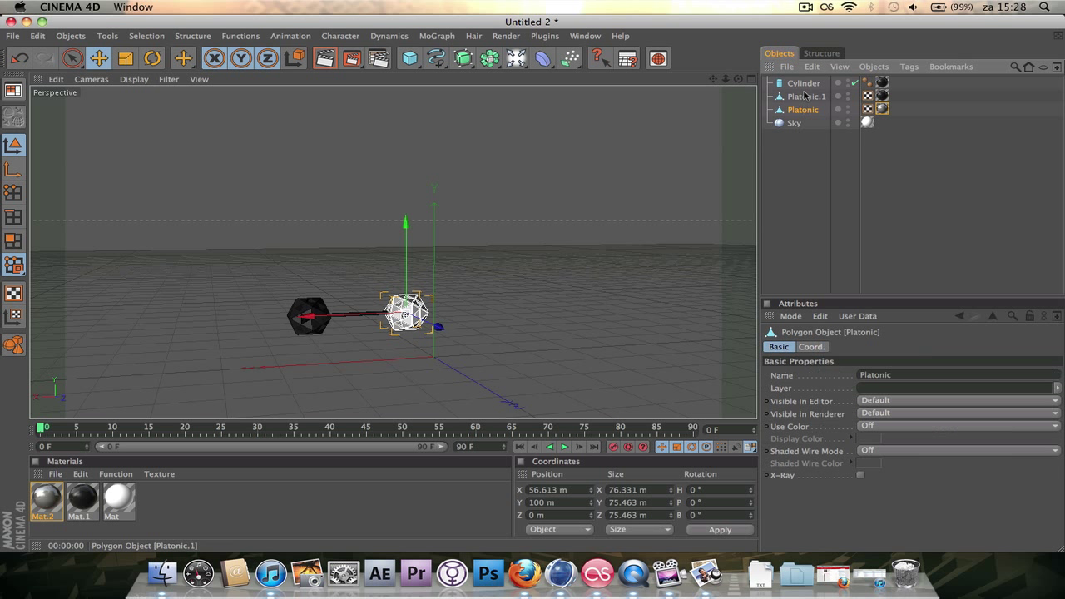
left_click(805, 98)
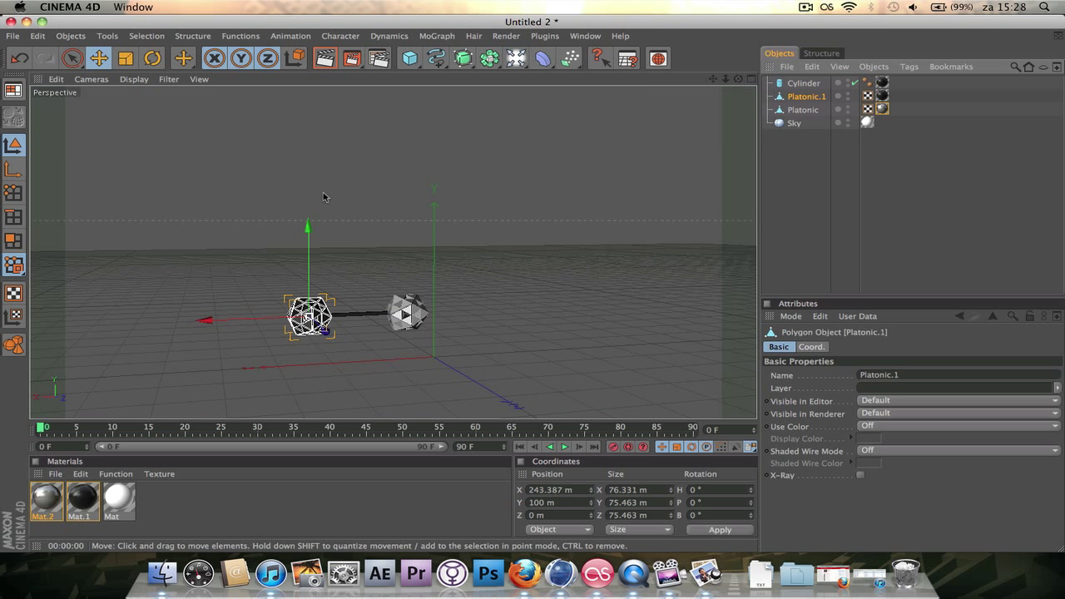
left_click(406, 314, "shift")
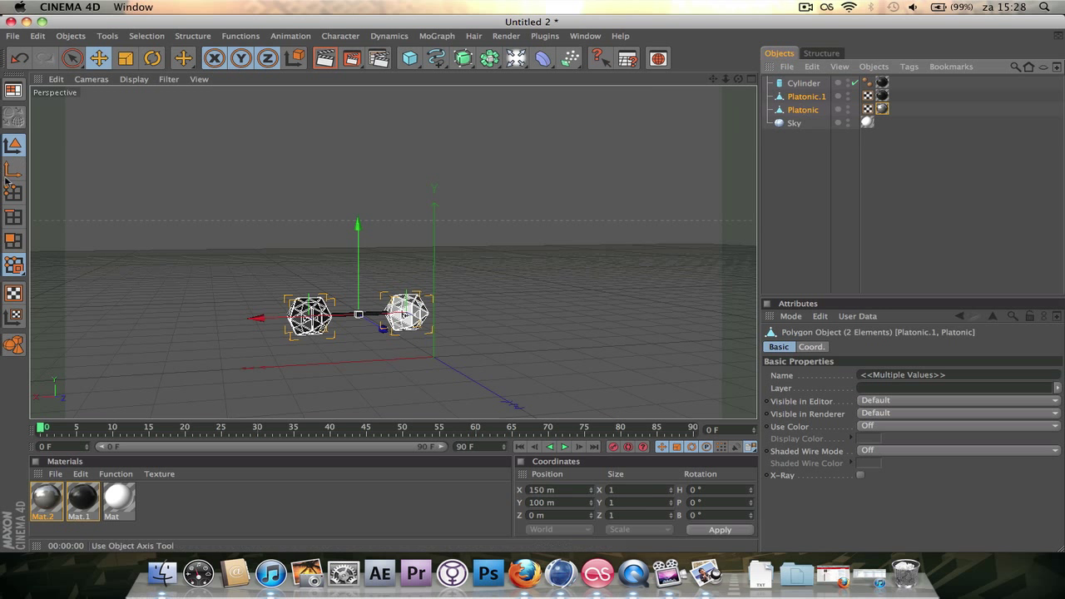
left_click(126, 58)
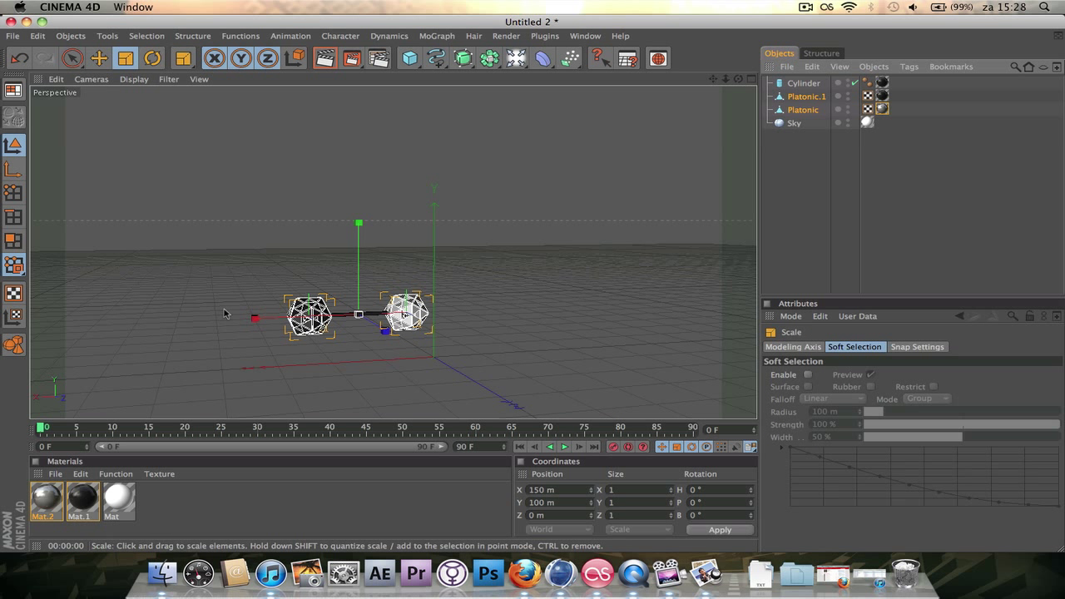
left_click_drag(253, 321, 263, 320)
key("super+z")
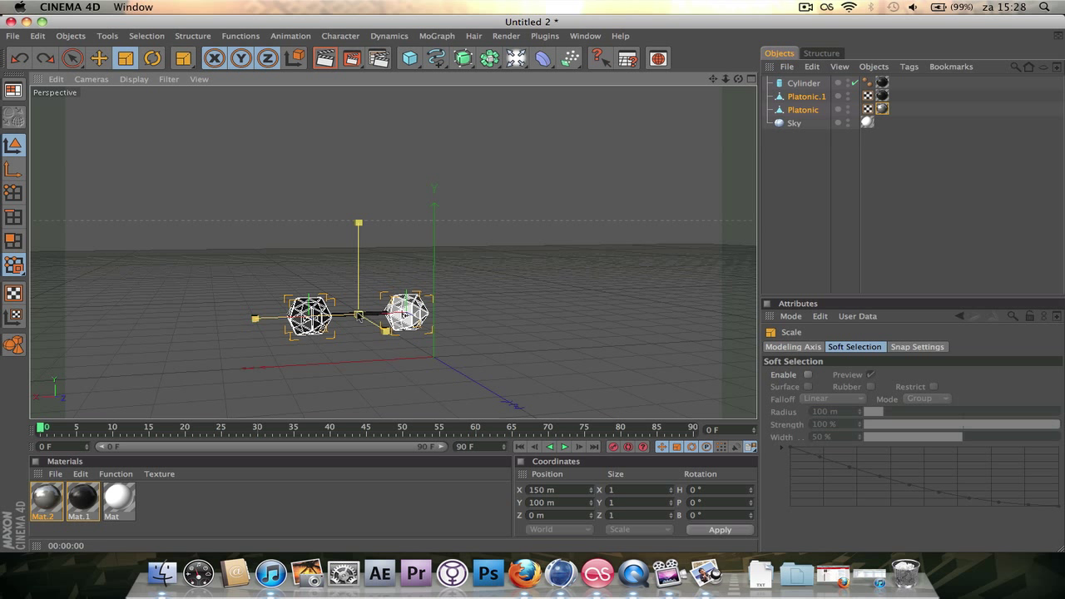
left_click_drag(358, 315, 348, 315)
left_click_drag(419, 321, 404, 321)
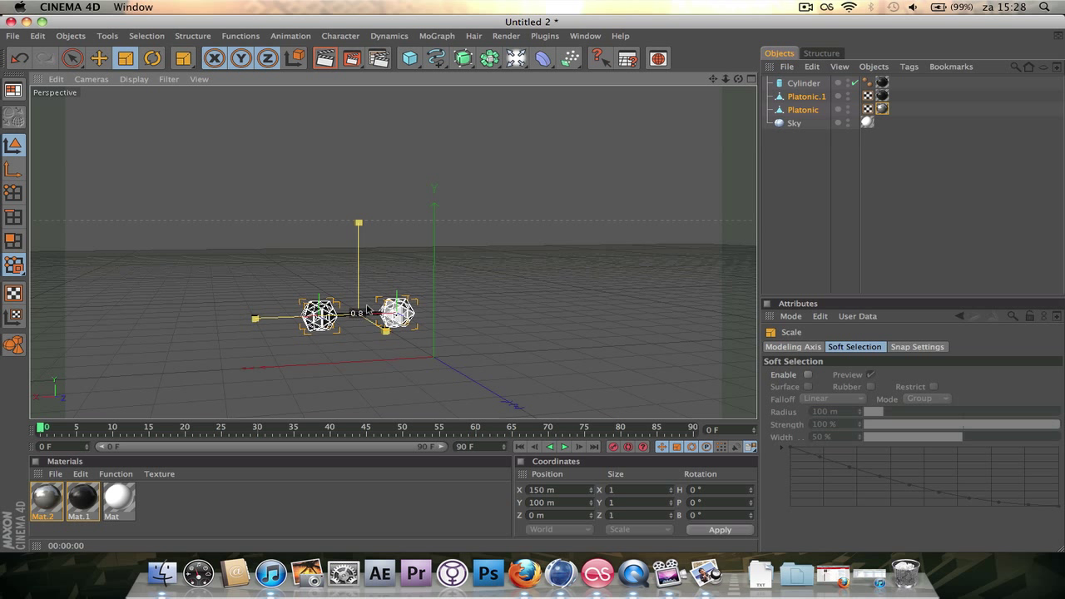
Step: Move Platonic.1 outward along X to about 236 m and Platonic outward to the opposite end of the cylinder
left_click(807, 97)
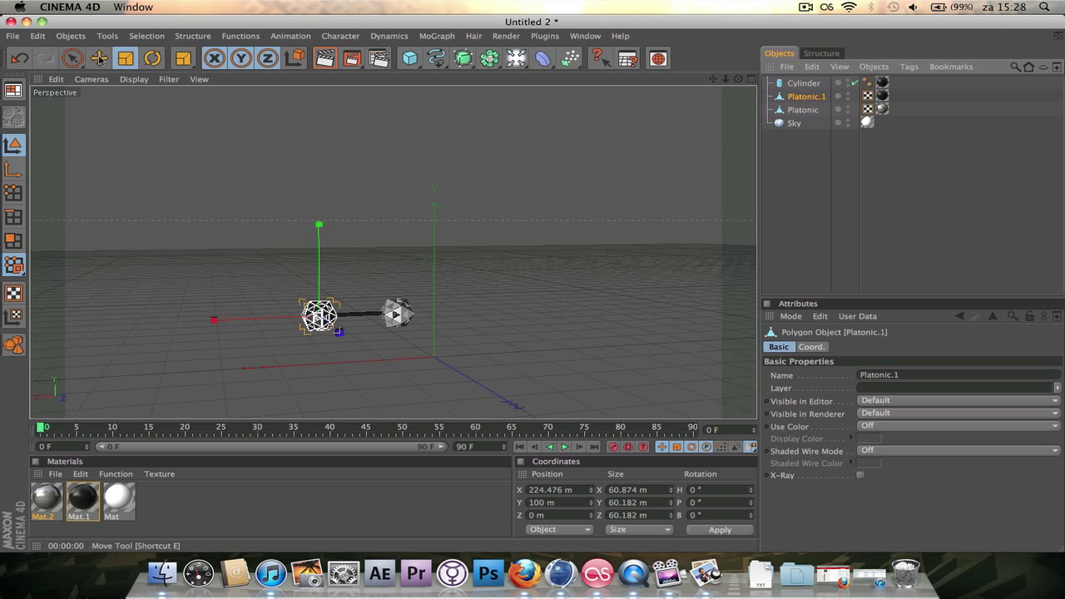
key("e")
left_click_drag(224, 324, 219, 324)
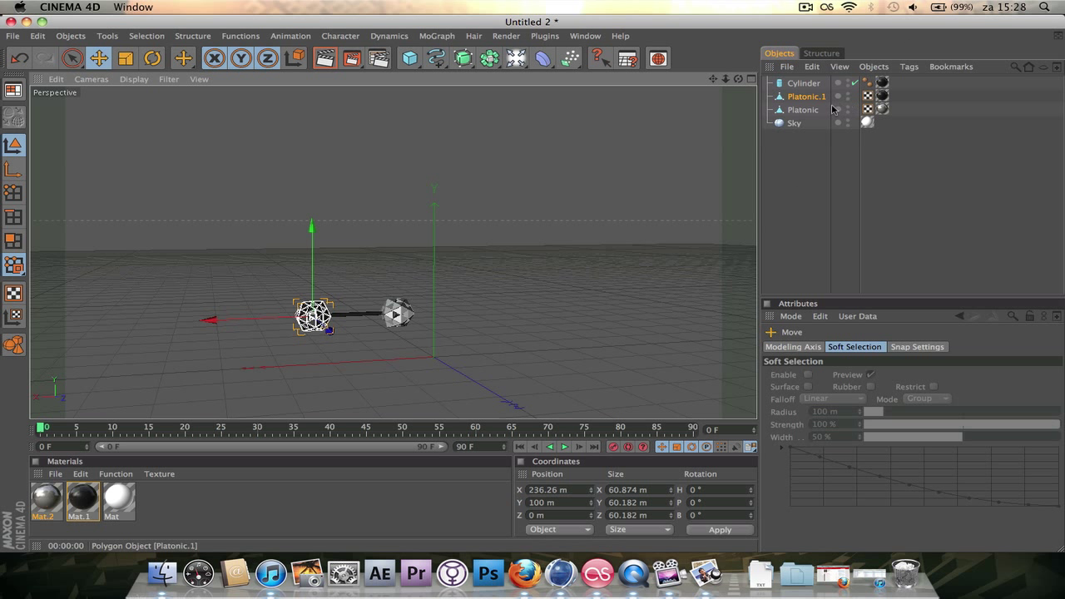
left_click(804, 110)
mouse_move(358, 314)
left_mouse_down()
mouse_move(377, 315)
mouse_move(366, 314)
left_mouse_up()
left_click(792, 212)
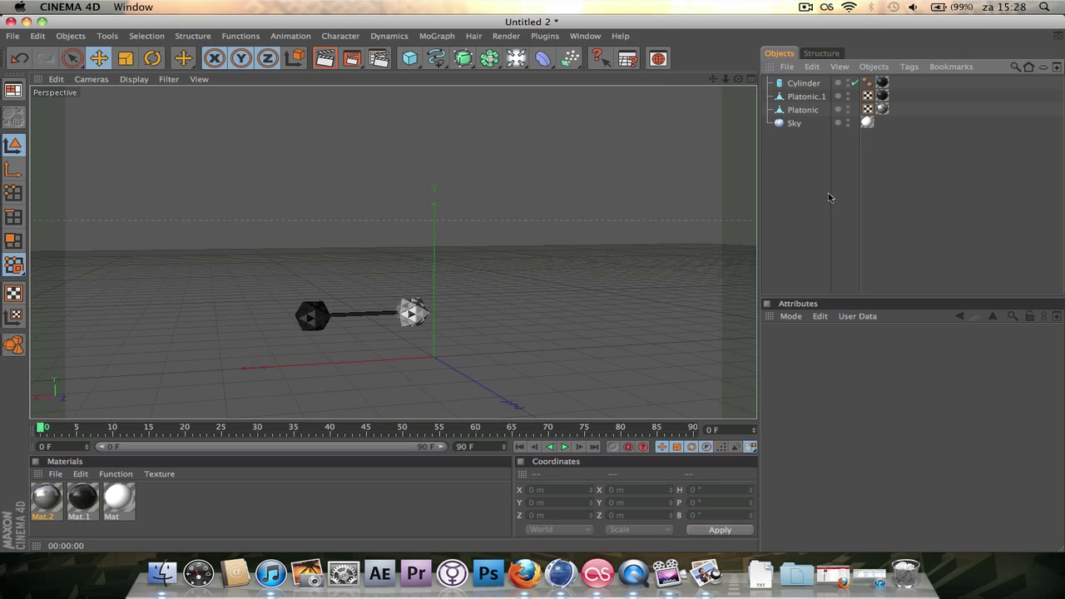
mouse_move(738, 78)
left_mouse_down()
mouse_move(666, 78)
mouse_move(737, 82)
left_mouse_up()
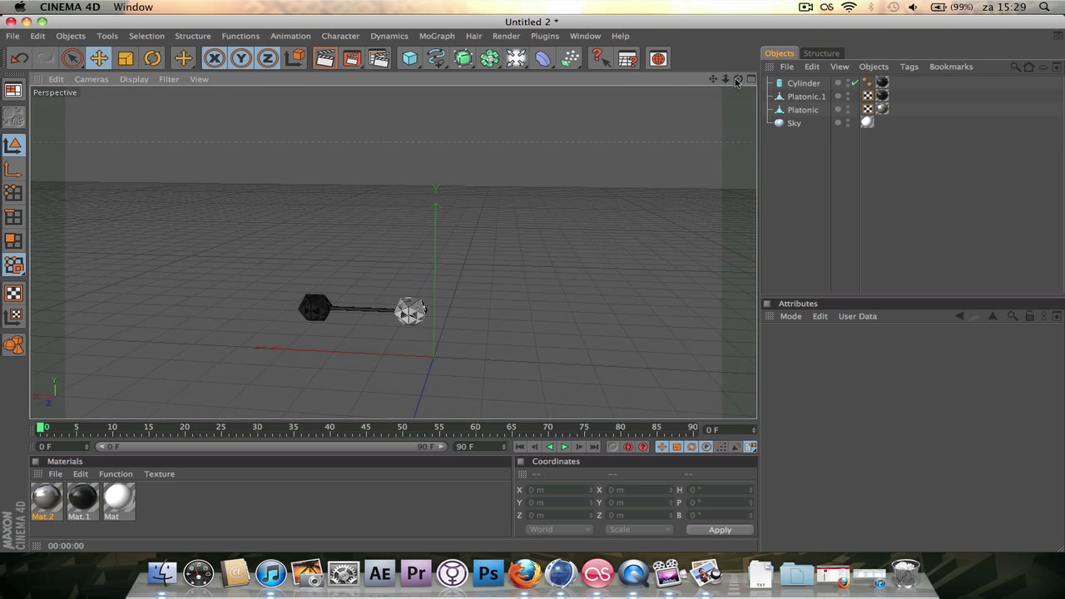